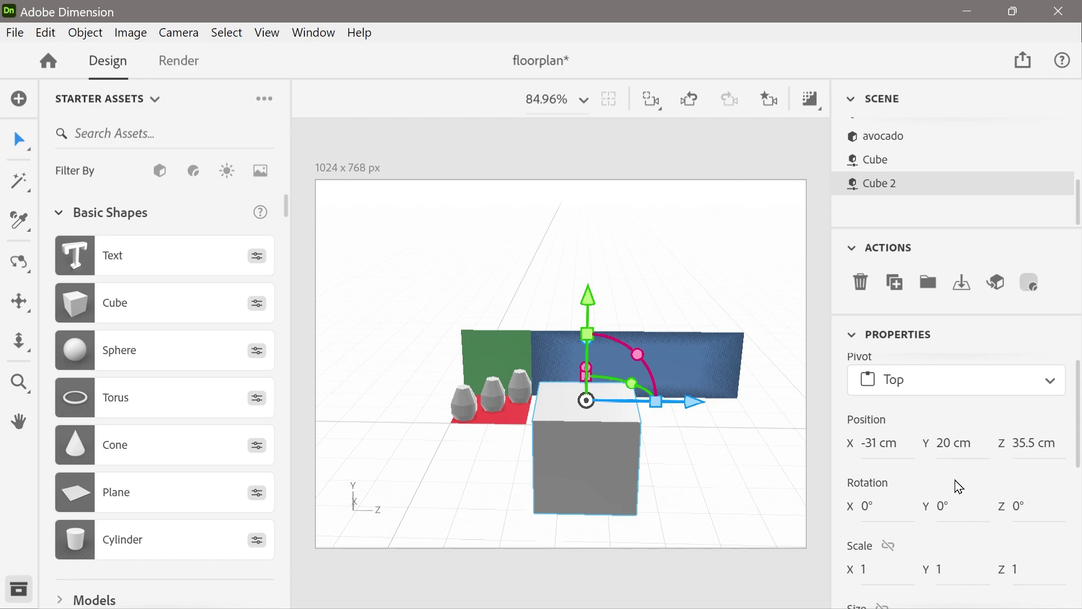
Step: Set the grey cube's height back to 20 cm, restoring the full cube
{"action": "scroll", "coordinate": [954, 484], "scroll_direction": "down", "scroll_amount": 2}
{"action": "left_click", "coordinate": [958, 533]}
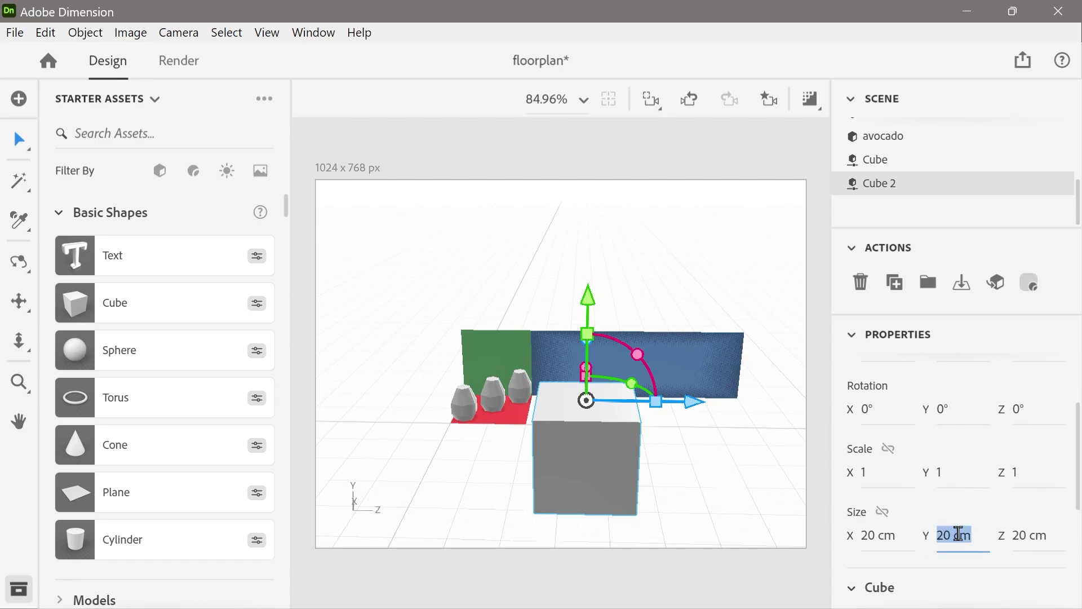
{"action": "type", "text": "20"}
{"action": "key", "text": "Return"}
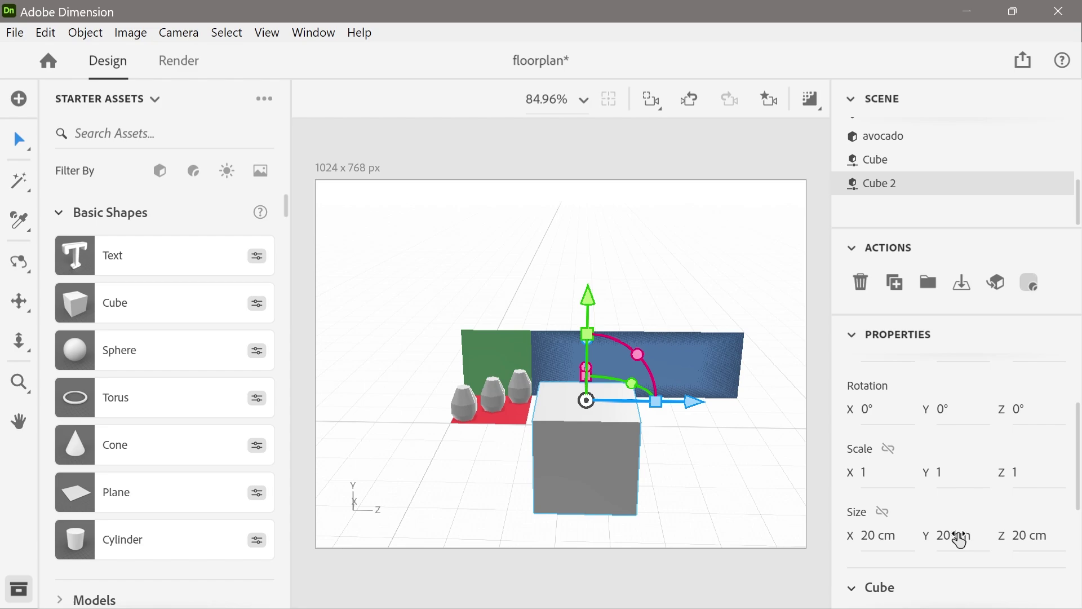
{"action": "left_click", "coordinate": [959, 535]}
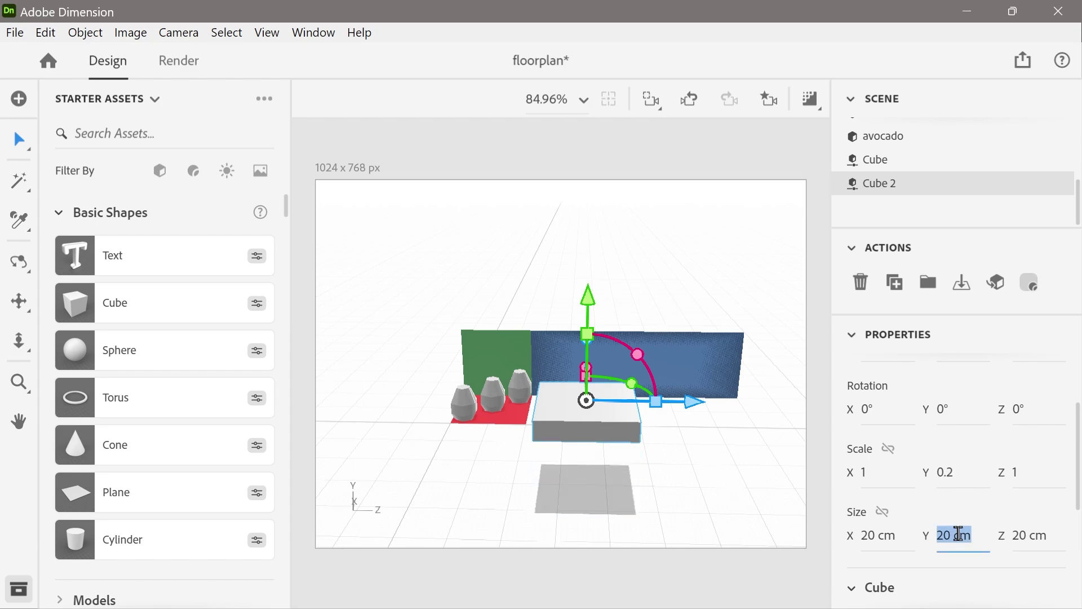
{"action": "type", "text": "20"}
{"action": "key", "text": "Return"}
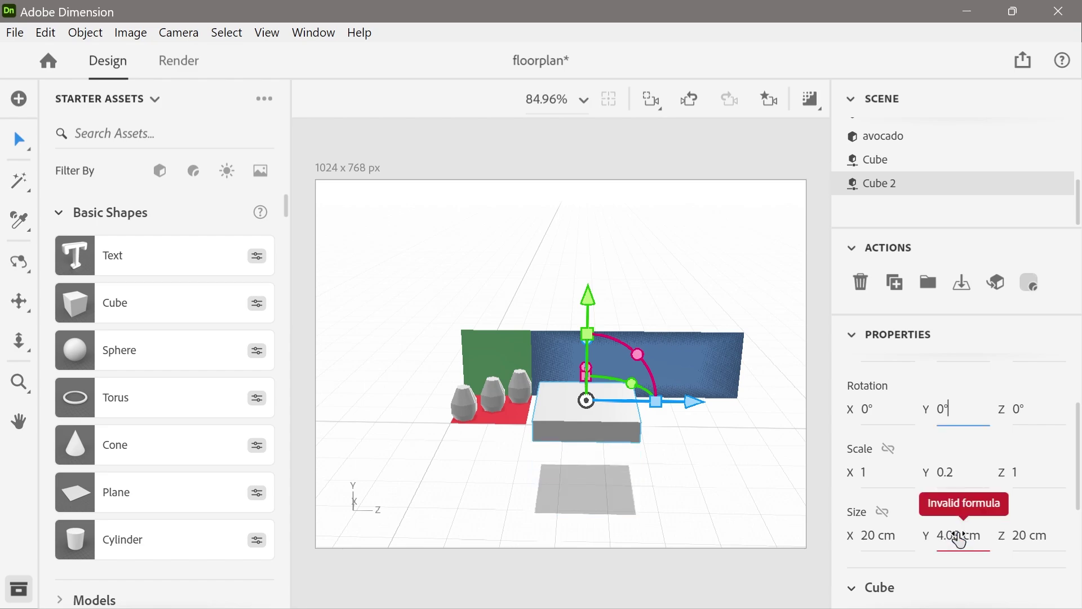
{"action": "left_click", "coordinate": [954, 538]}
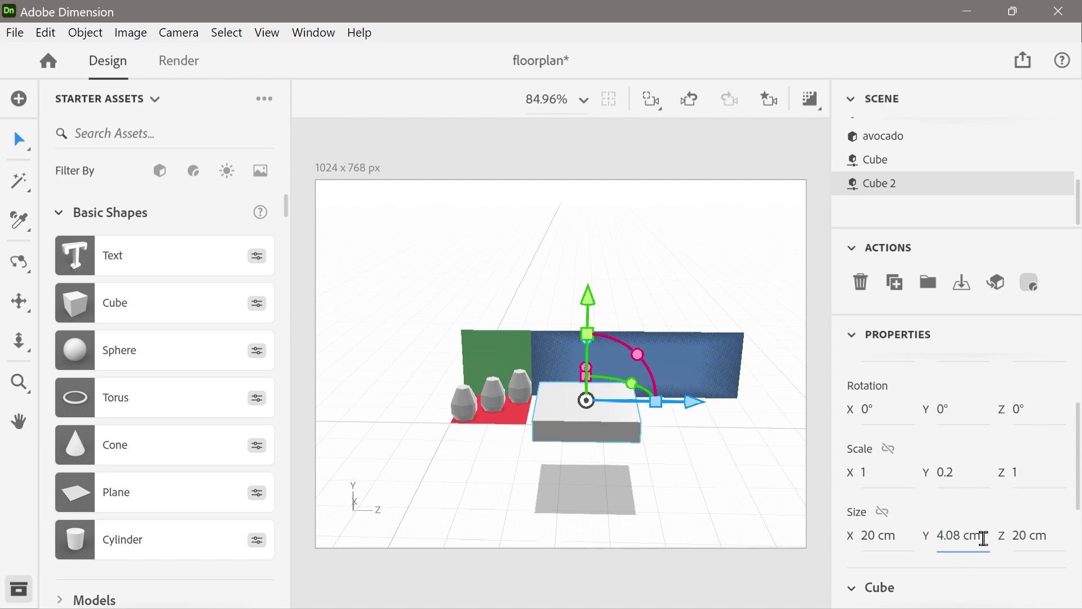
{"action": "type", "text": "20"}
{"action": "key", "text": "Return"}
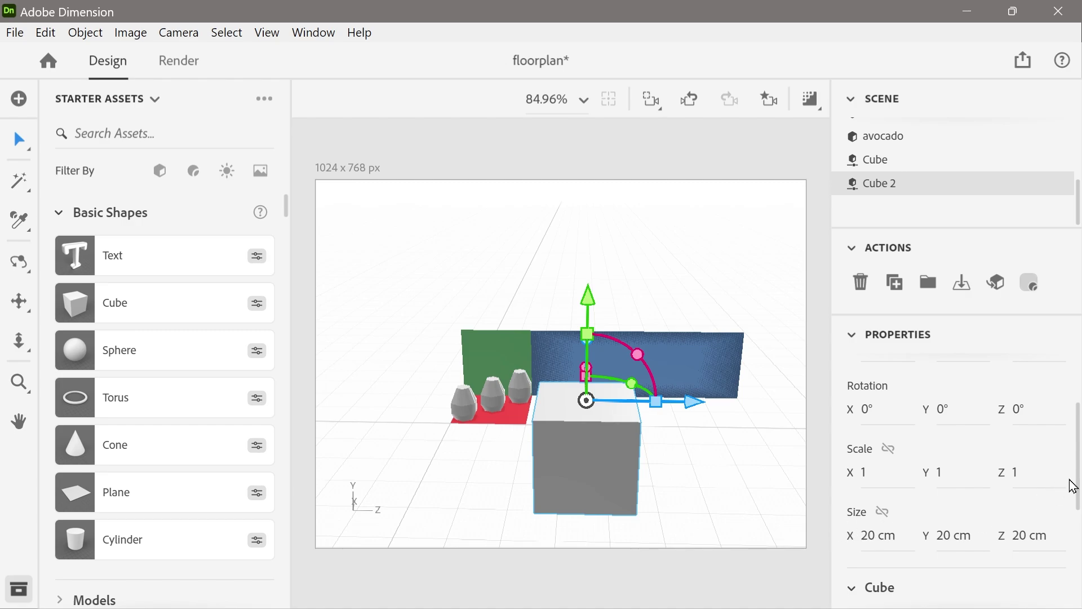
Step: Undo a stray height change, then scrub Size X down to 0.02 cm (Scale X 0)
{"action": "scroll", "coordinate": [1078, 456], "scroll_direction": "down", "scroll_amount": 3}
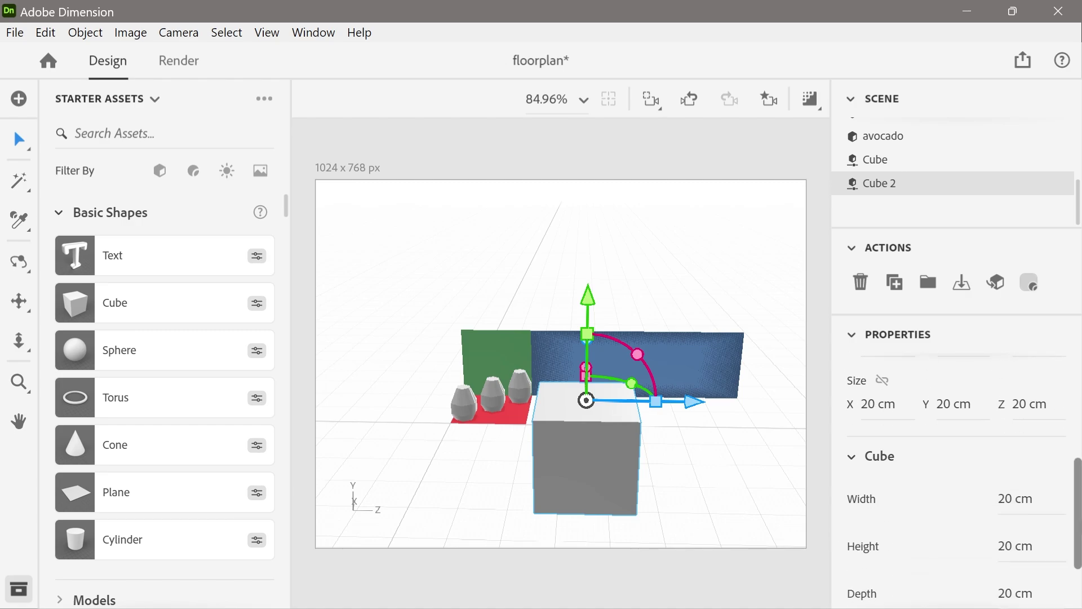
{"action": "scroll", "coordinate": [959, 479], "scroll_direction": "up", "scroll_amount": 3}
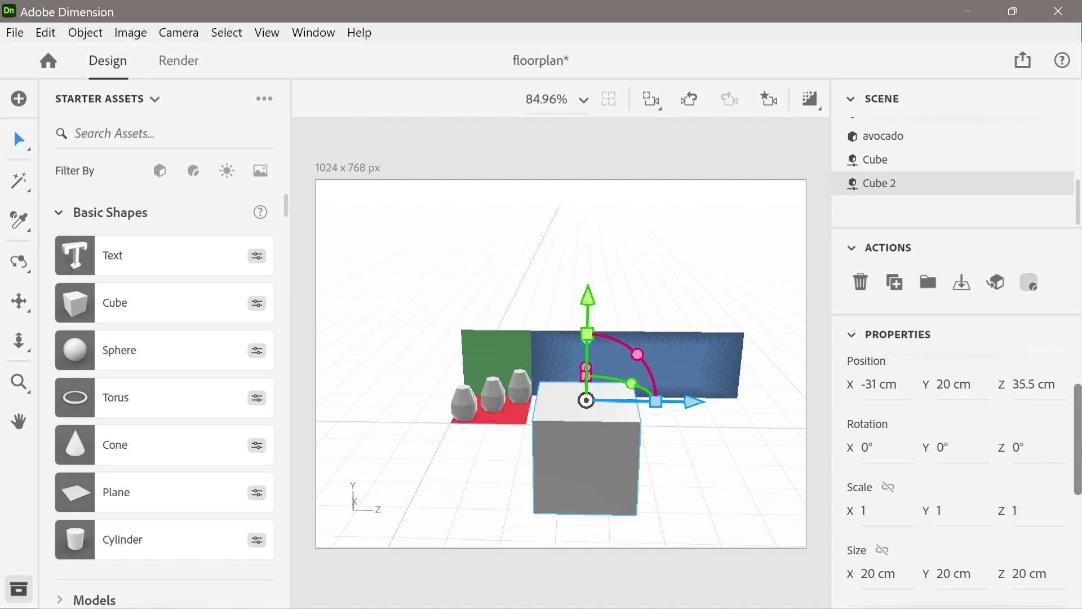
{"action": "scroll", "coordinate": [977, 541], "scroll_direction": "down", "scroll_amount": 1}
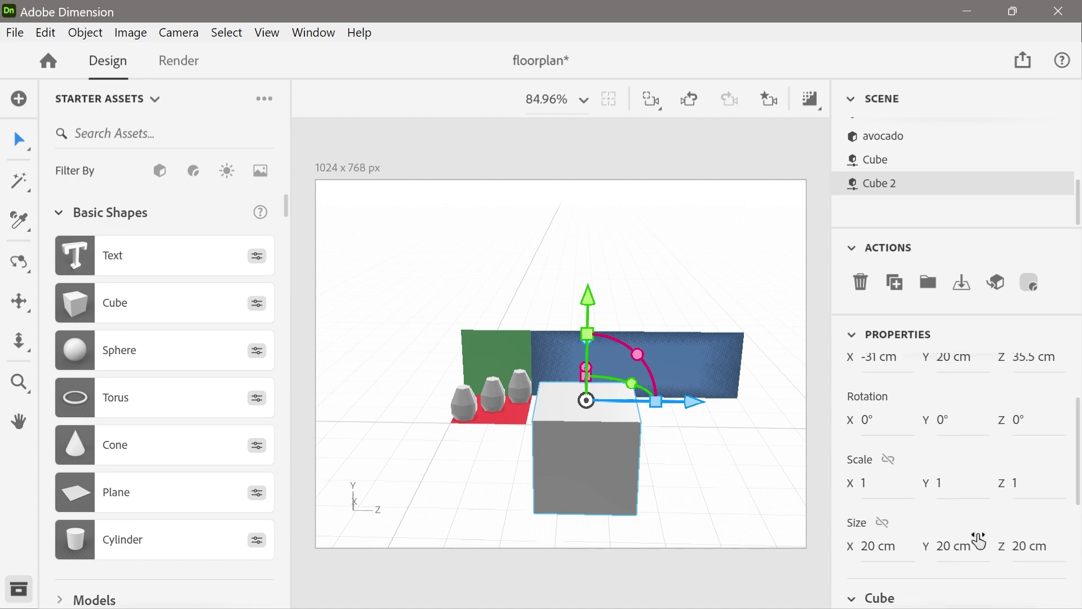
{"action": "mouse_move", "coordinate": [956, 547]}
{"action": "left_mouse_down"}
{"action": "mouse_move", "coordinate": [936, 547]}
{"action": "mouse_move", "coordinate": [956, 551]}
{"action": "left_mouse_up"}
{"action": "key", "text": "ctrl+z"}
{"action": "mouse_move", "coordinate": [881, 550]}
{"action": "left_mouse_down"}
{"action": "mouse_move", "coordinate": [829, 550]}
{"action": "mouse_move", "coordinate": [884, 545]}
{"action": "left_mouse_up"}
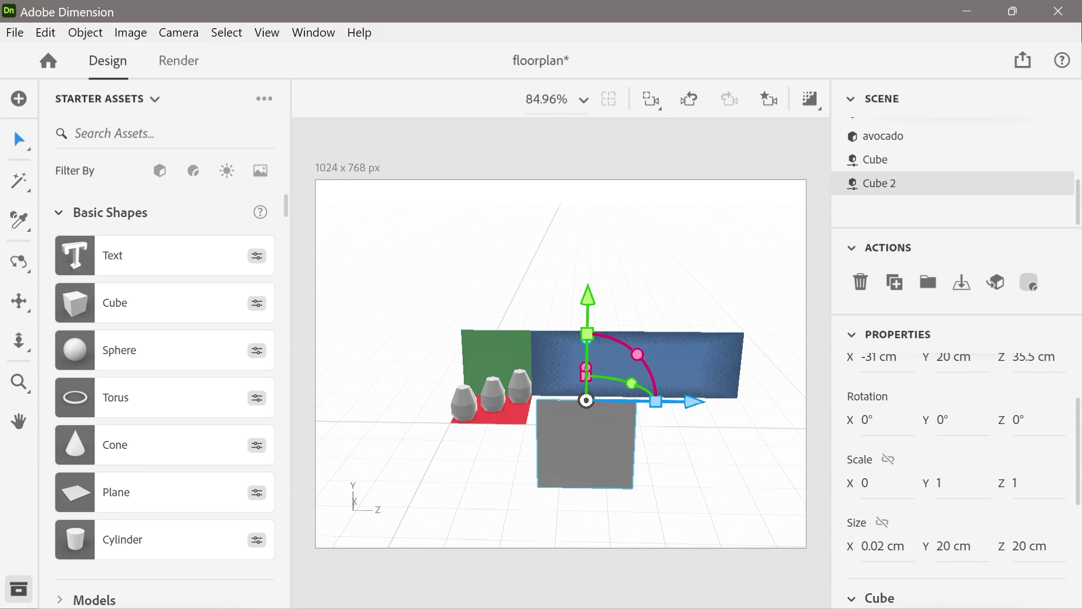
{"action": "scroll", "coordinate": [933, 514], "scroll_direction": "up", "scroll_amount": 2}
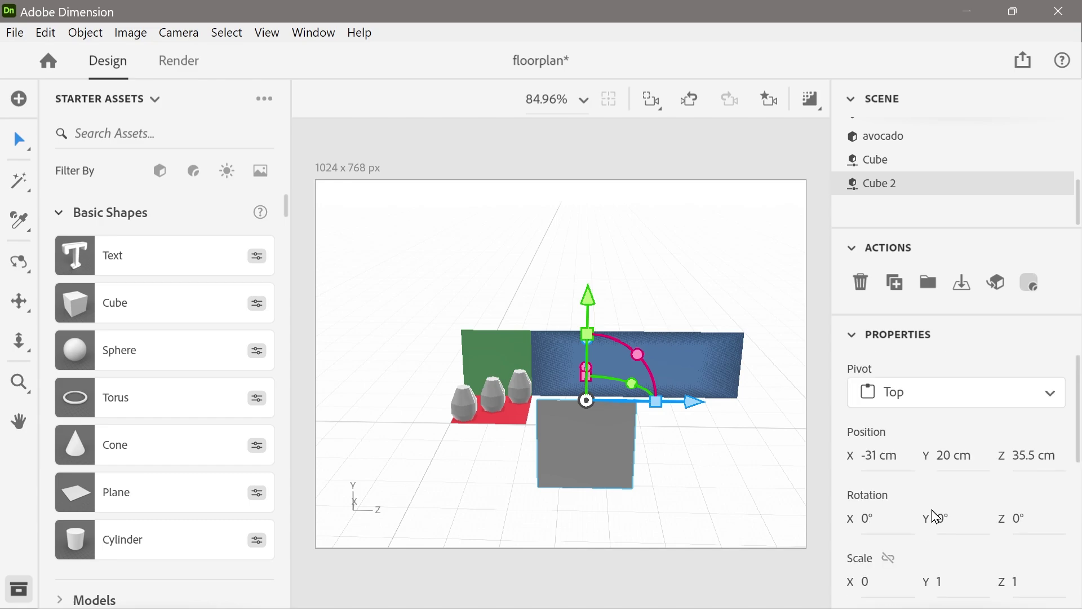
Step: Select the blue wall and grey block together to compare their sizes
{"action": "left_click", "coordinate": [665, 360], "text": "shift"}
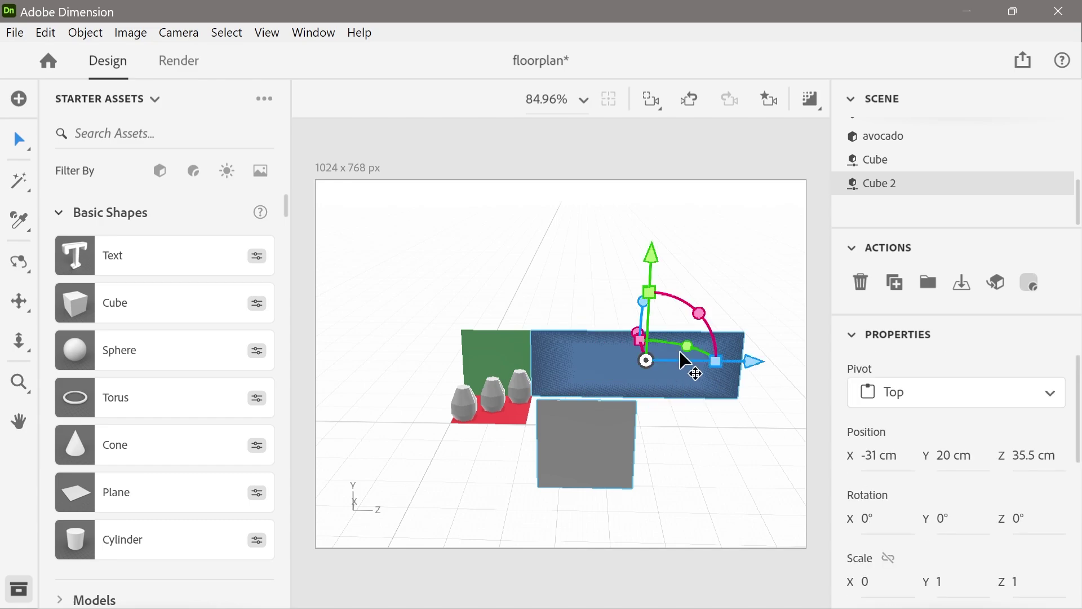
{"action": "scroll", "coordinate": [1018, 530], "scroll_direction": "down", "scroll_amount": 2}
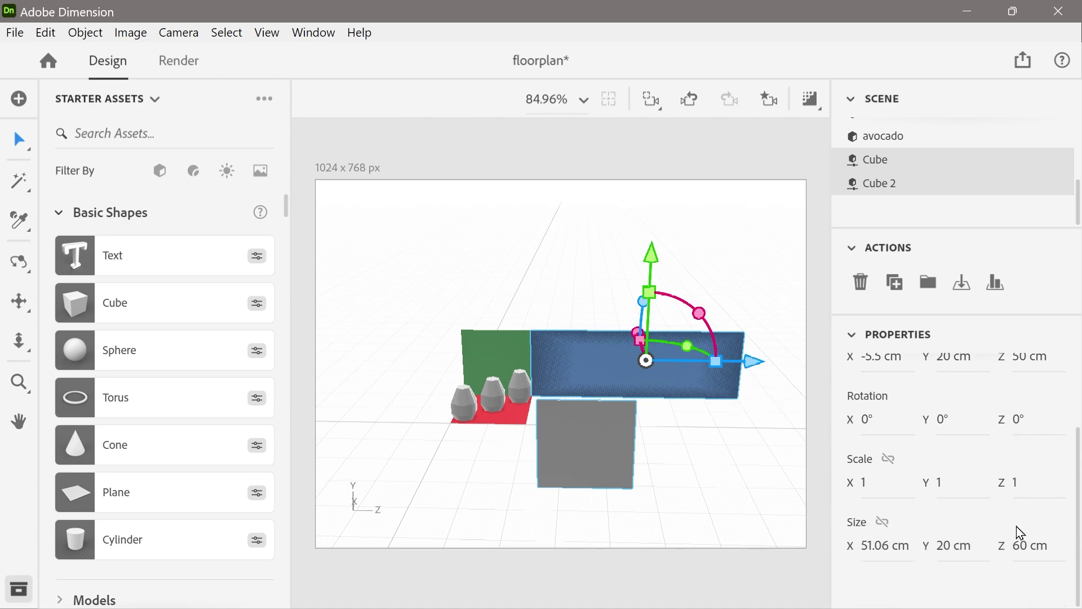
{"action": "scroll", "coordinate": [1019, 531], "scroll_direction": "up", "scroll_amount": 2}
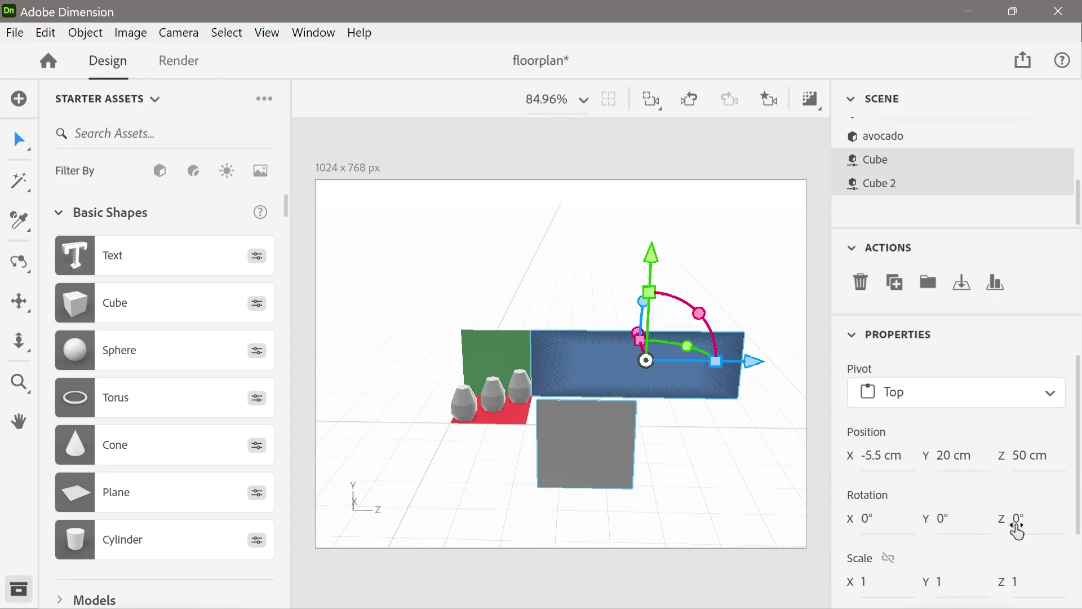
{"action": "scroll", "coordinate": [1018, 530], "scroll_direction": "down", "scroll_amount": 2}
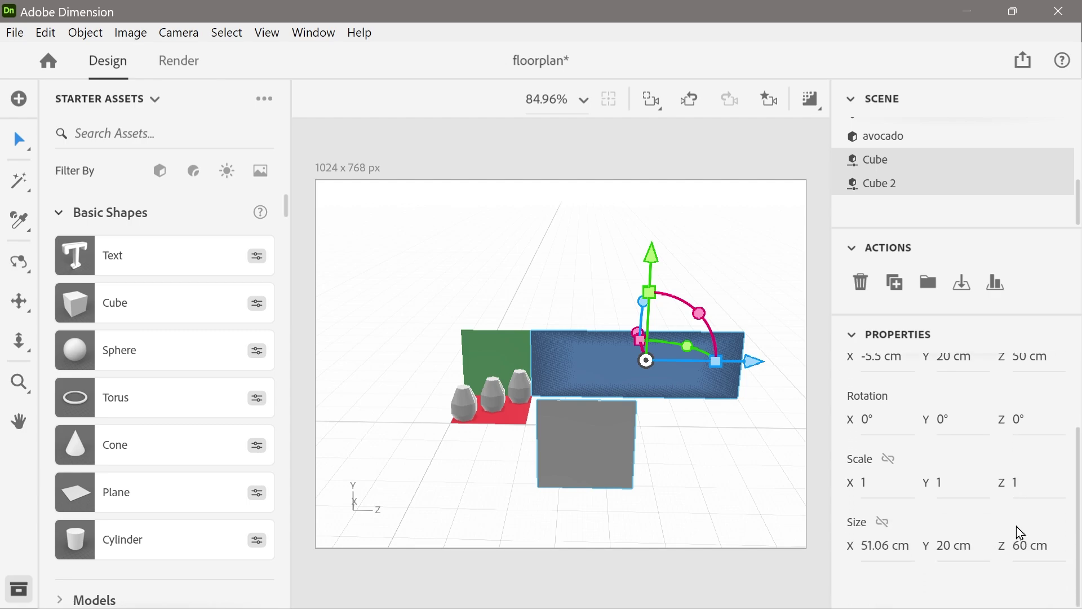
{"action": "left_click", "coordinate": [726, 444]}
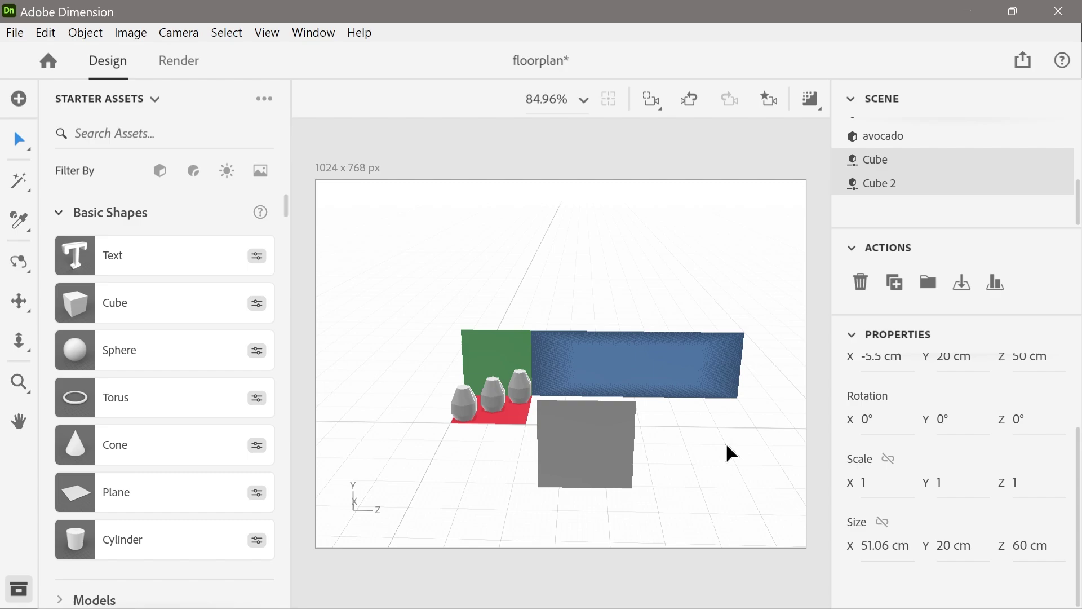
{"action": "left_click", "coordinate": [592, 372]}
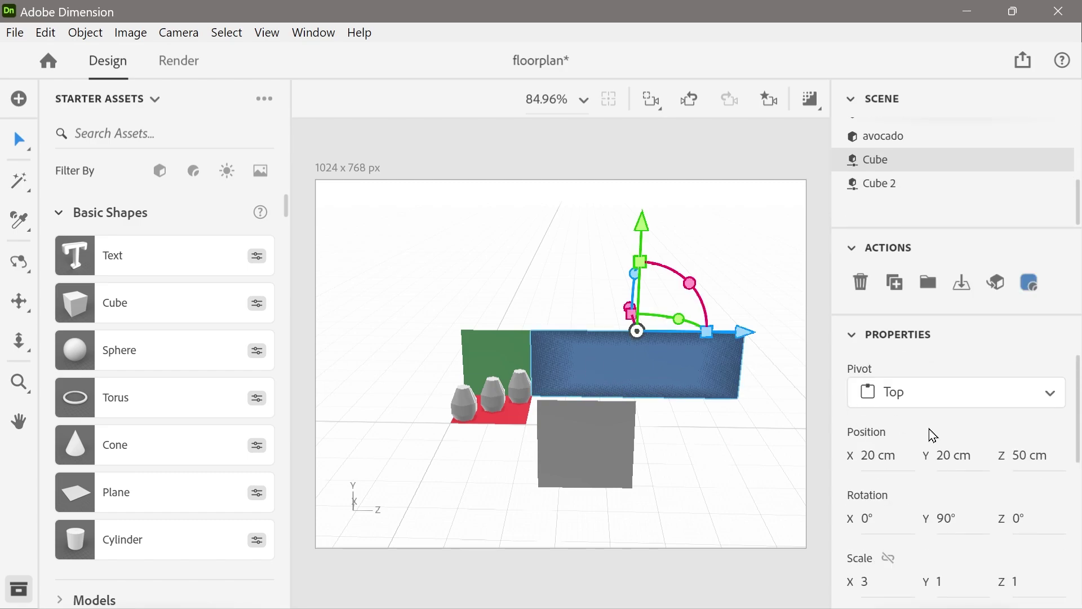
{"action": "mouse_move", "coordinate": [1077, 443]}
{"action": "left_mouse_down"}
{"action": "mouse_move", "coordinate": [1078, 577]}
{"action": "mouse_move", "coordinate": [1077, 444]}
{"action": "left_mouse_up"}
{"action": "left_click", "coordinate": [611, 440], "text": "shift"}
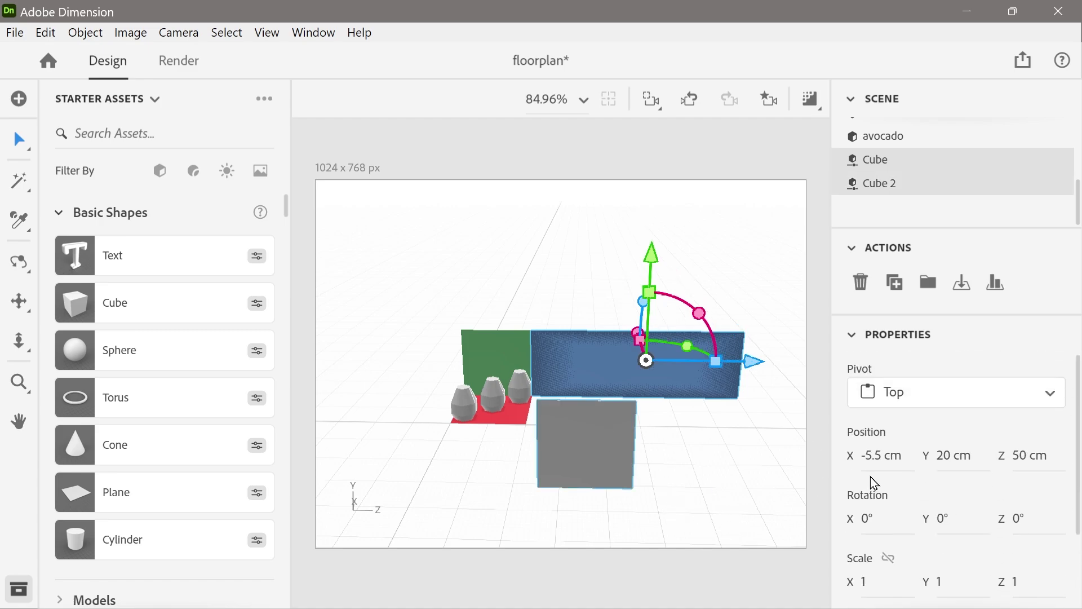
{"action": "left_click_drag", "start_coordinate": [1078, 474], "coordinate": [1078, 544]}
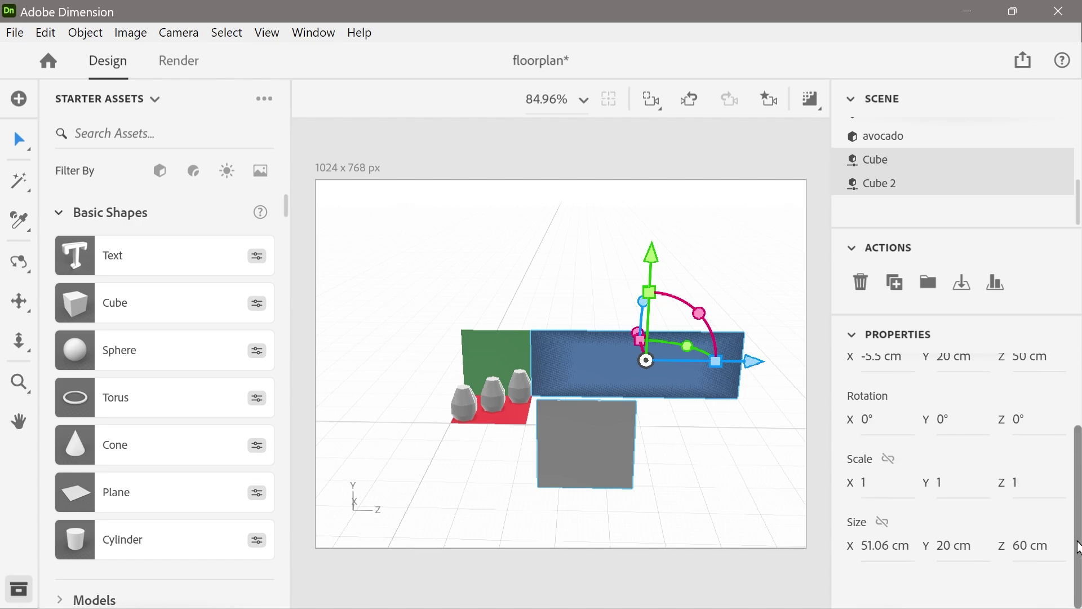
{"action": "left_click", "coordinate": [686, 503]}
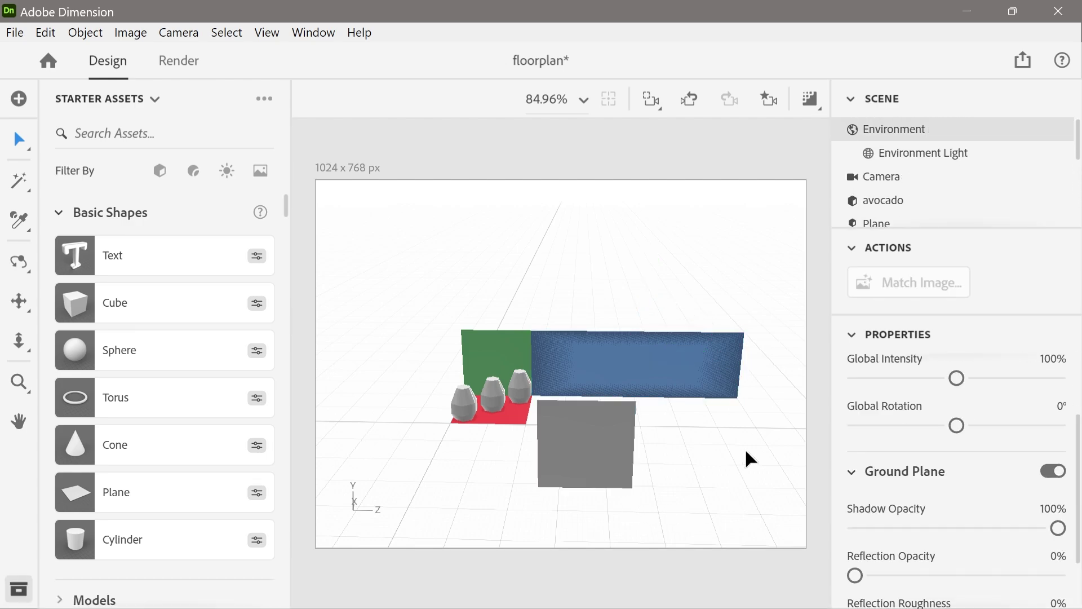
{"action": "scroll", "coordinate": [994, 172], "scroll_direction": "down", "scroll_amount": 2}
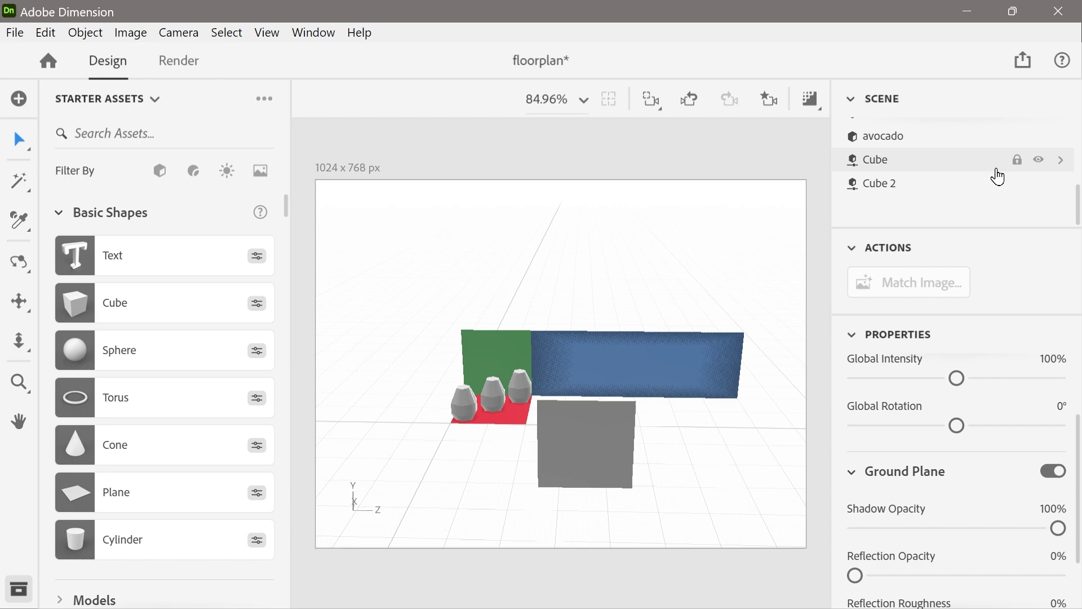
Step: Reselect Cube 2 on its own and set its width back to 20 cm
{"action": "left_click", "coordinate": [890, 182]}
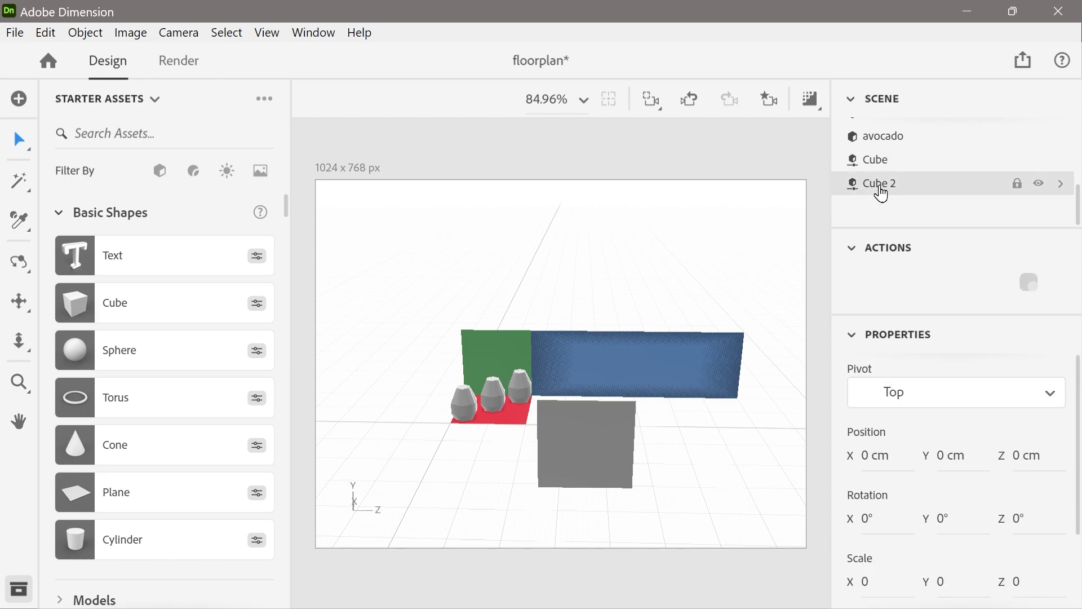
{"action": "left_click", "coordinate": [598, 468]}
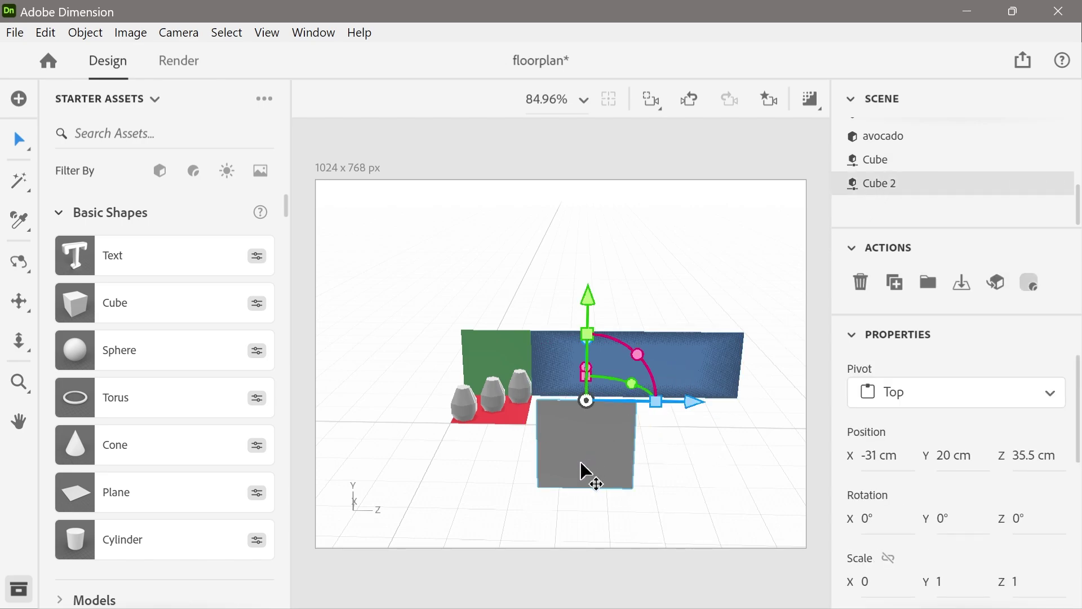
{"action": "left_click_drag", "start_coordinate": [1078, 450], "coordinate": [1078, 566]}
{"action": "scroll", "coordinate": [1071, 573], "scroll_direction": "down", "scroll_amount": 2}
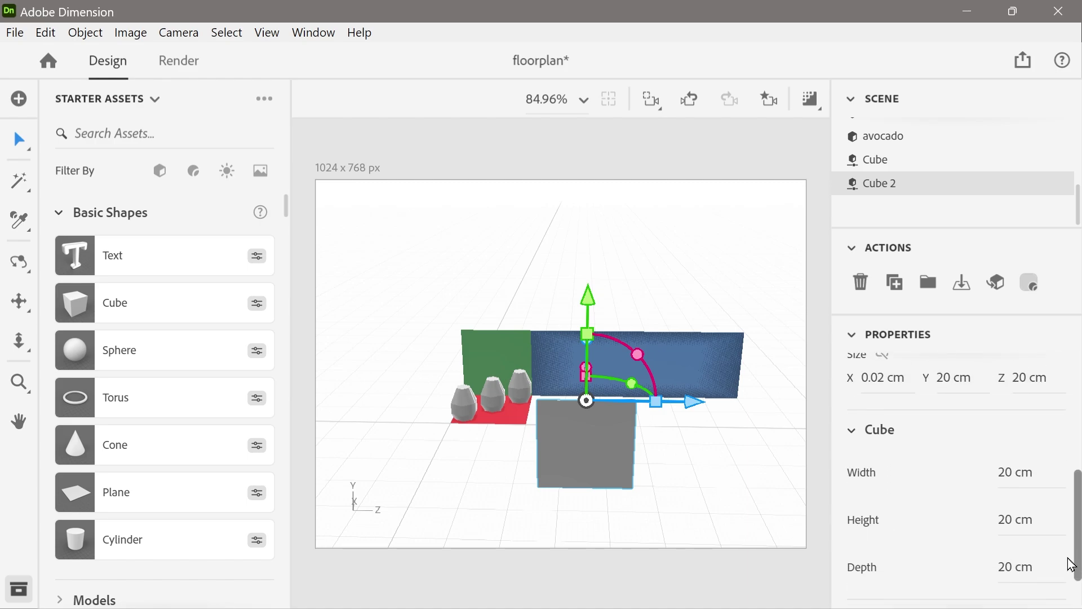
{"action": "scroll", "coordinate": [1065, 559], "scroll_direction": "up", "scroll_amount": 2}
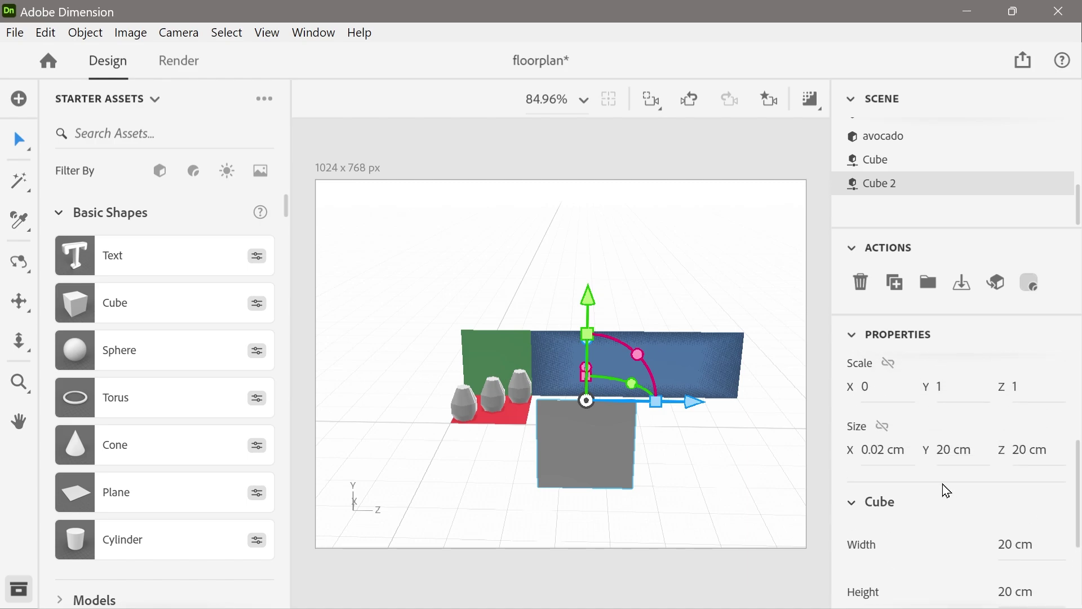
{"action": "left_click", "coordinate": [879, 451]}
{"action": "type", "text": "20"}
{"action": "key", "text": "Return"}
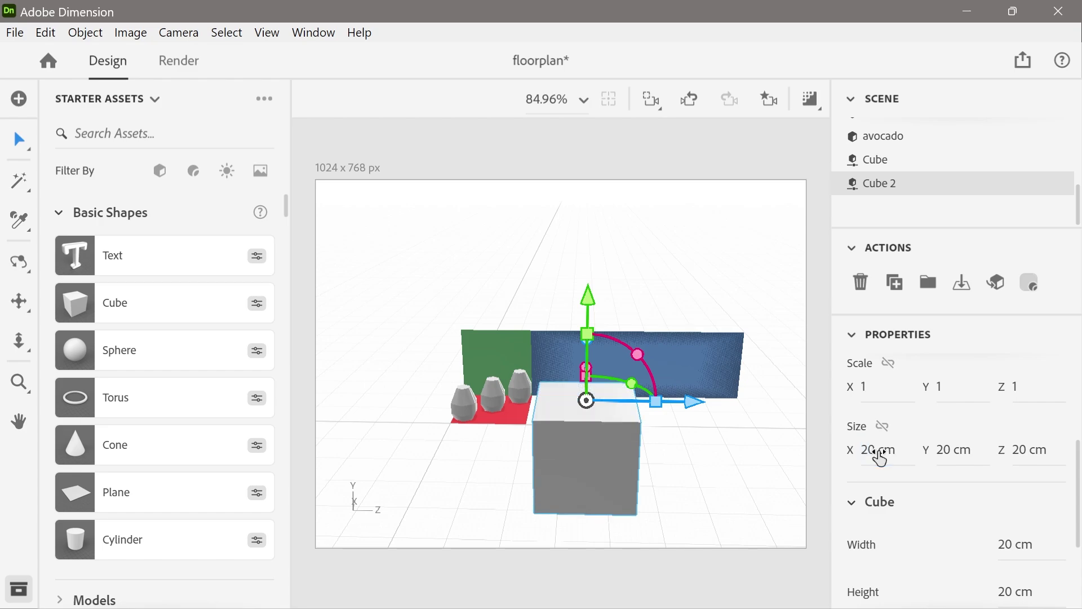
Step: Select the blue wall and grey cube together to compare their properties
{"action": "left_click", "coordinate": [733, 286]}
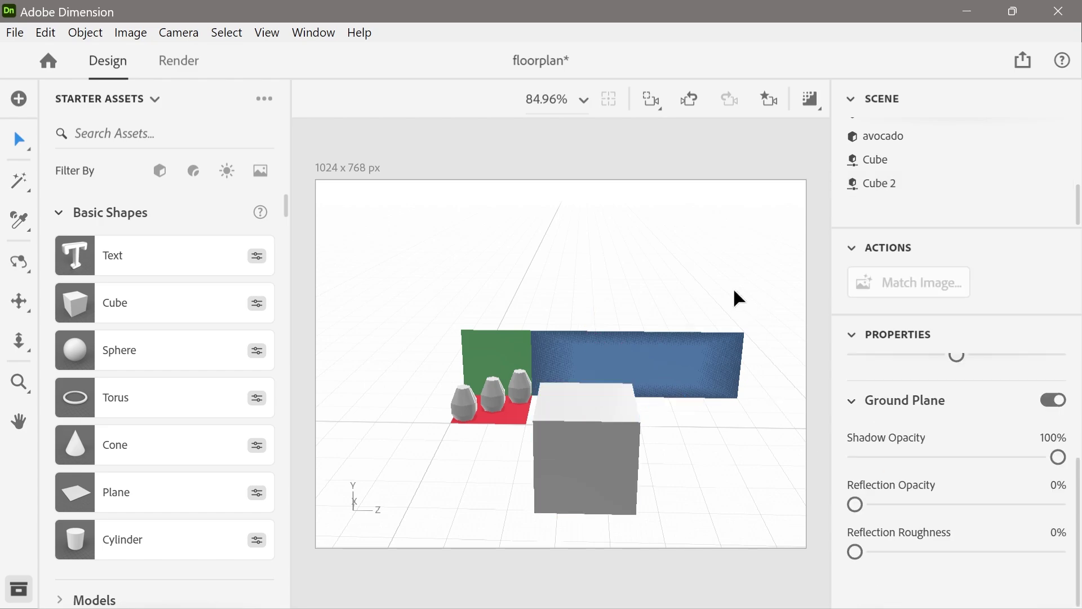
{"action": "left_click", "coordinate": [654, 364]}
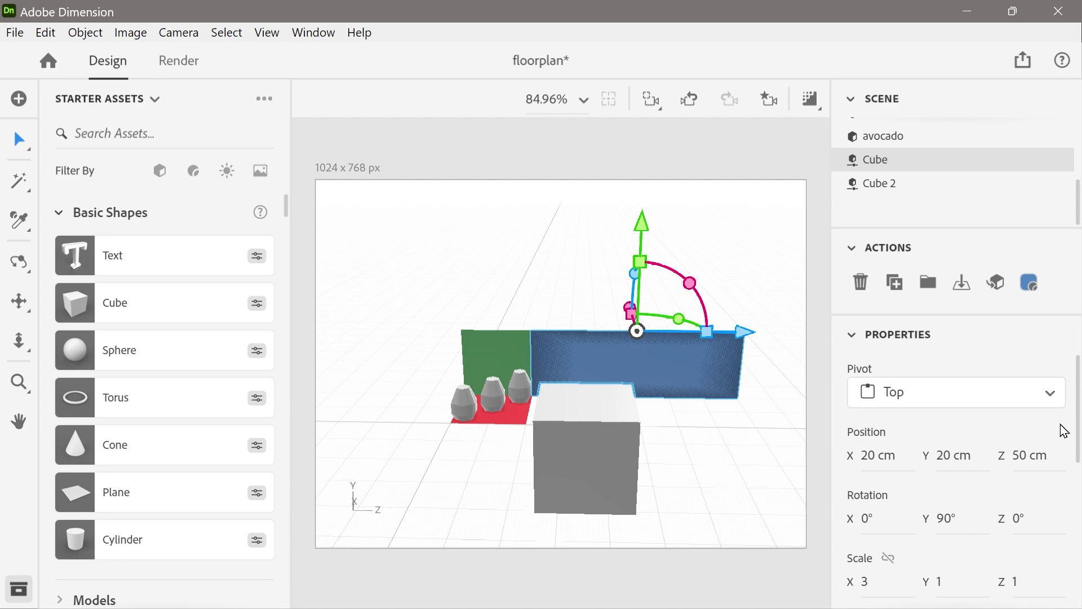
{"action": "left_click_drag", "start_coordinate": [1078, 415], "coordinate": [1078, 474]}
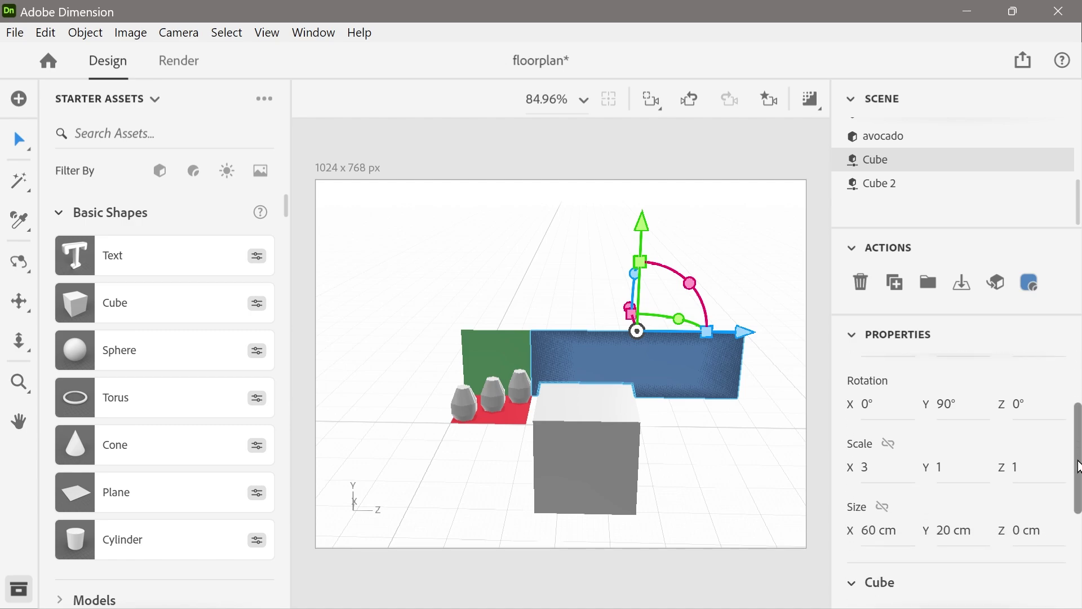
{"action": "left_click", "coordinate": [693, 439]}
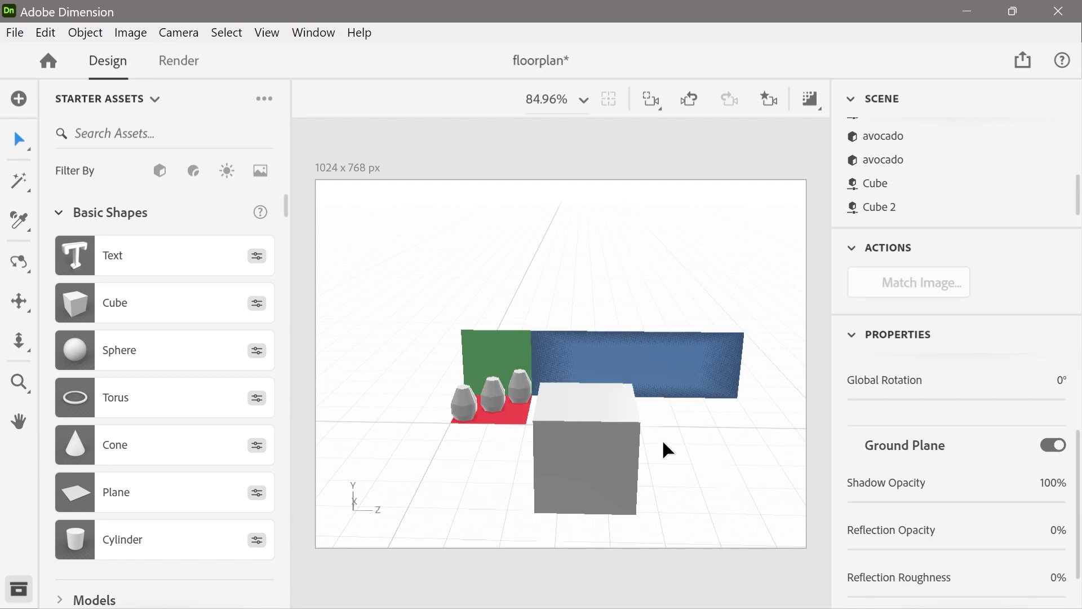
{"action": "left_click", "coordinate": [683, 365]}
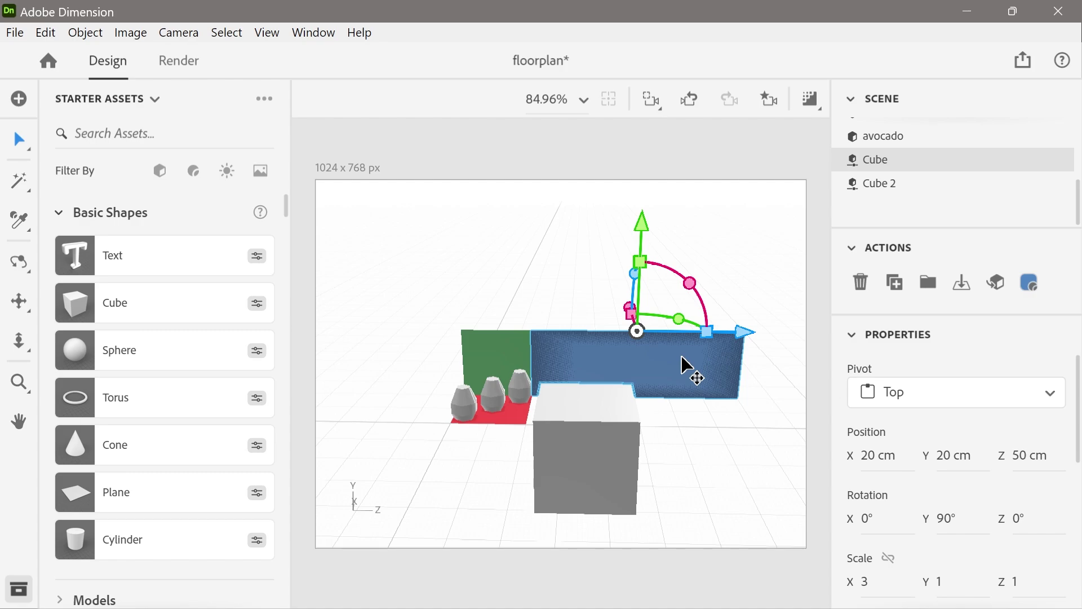
{"action": "left_click", "coordinate": [571, 476], "text": "shift"}
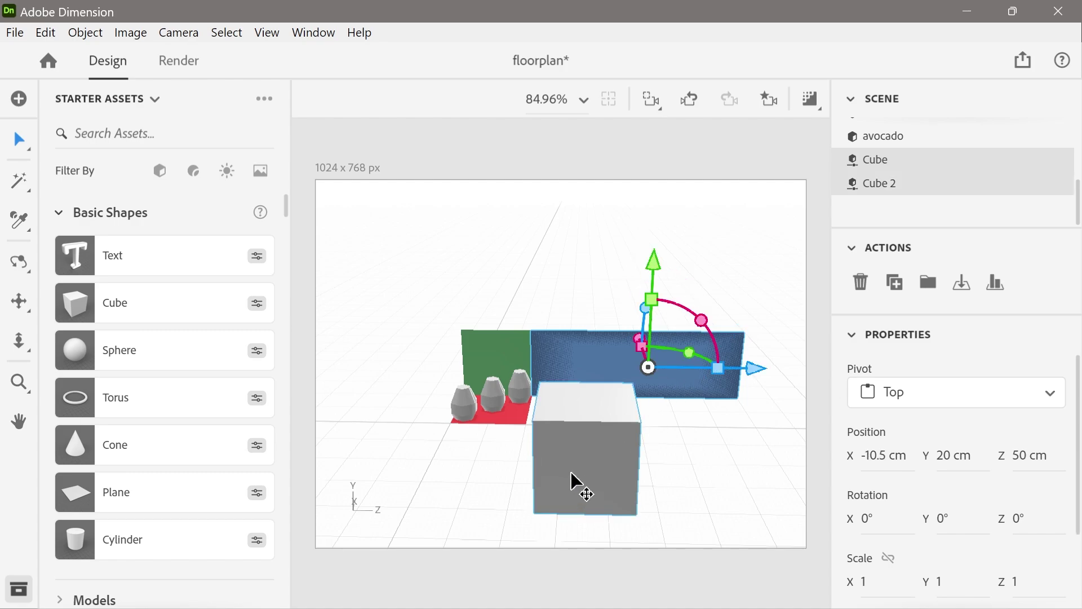
{"action": "scroll", "coordinate": [1078, 452], "scroll_direction": "down", "scroll_amount": 3}
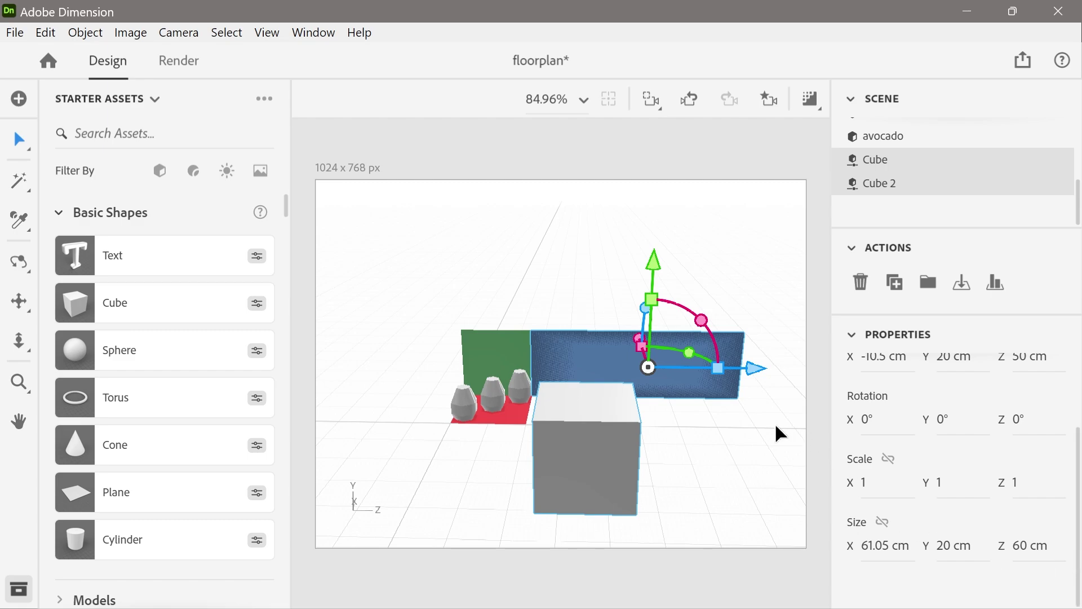
Step: Select Cube 2 alone and scroll Properties to its Size and Cube sections
{"action": "left_click", "coordinate": [745, 375]}
{"action": "scroll", "coordinate": [891, 218], "scroll_direction": "down", "scroll_amount": 3}
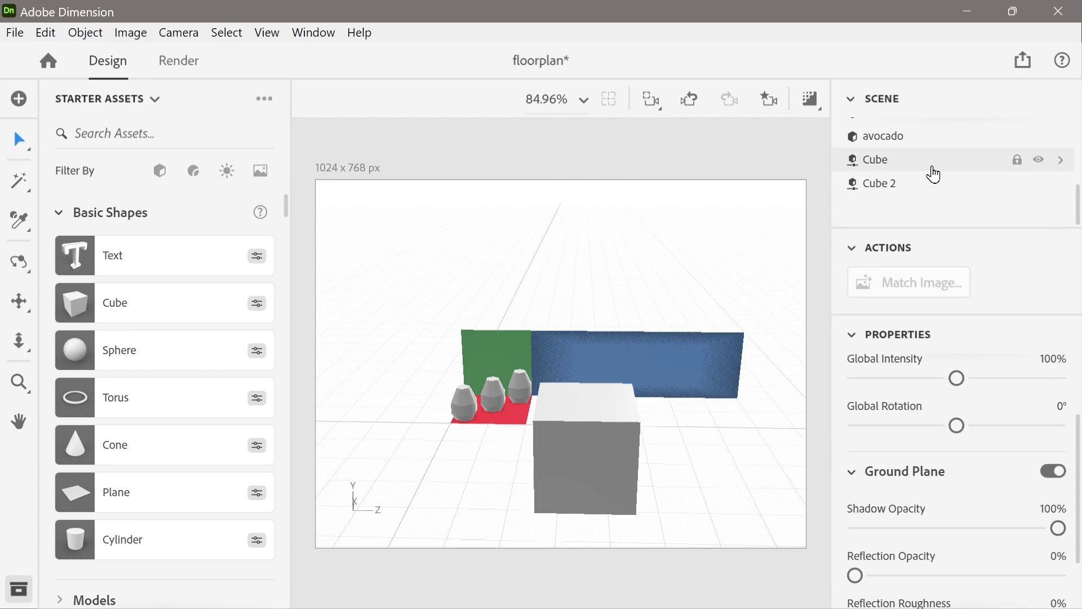
{"action": "left_click", "coordinate": [884, 192]}
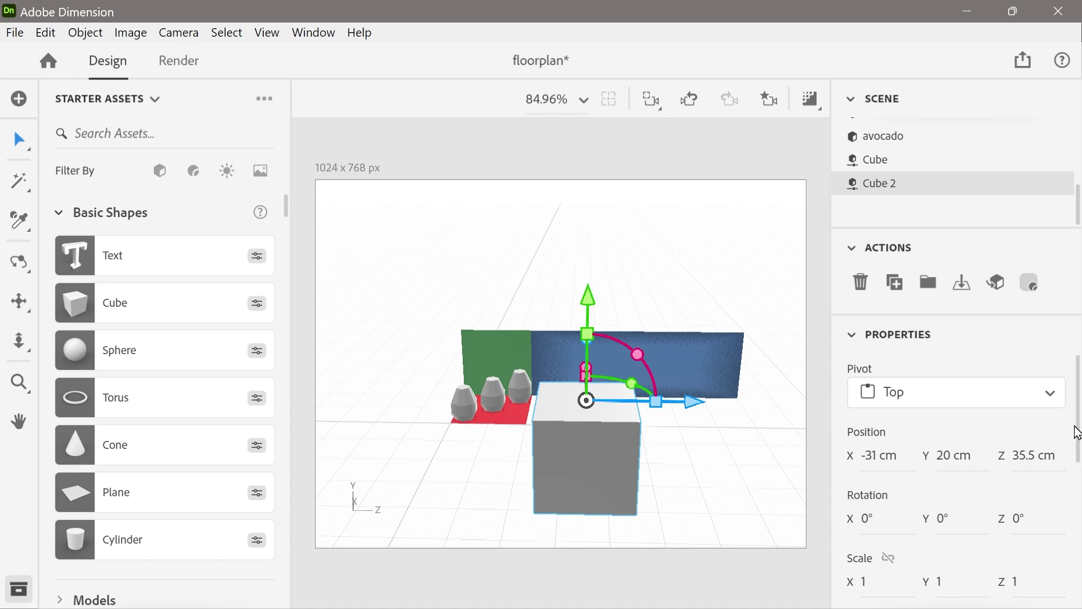
{"action": "left_click_drag", "start_coordinate": [1077, 432], "coordinate": [1076, 511]}
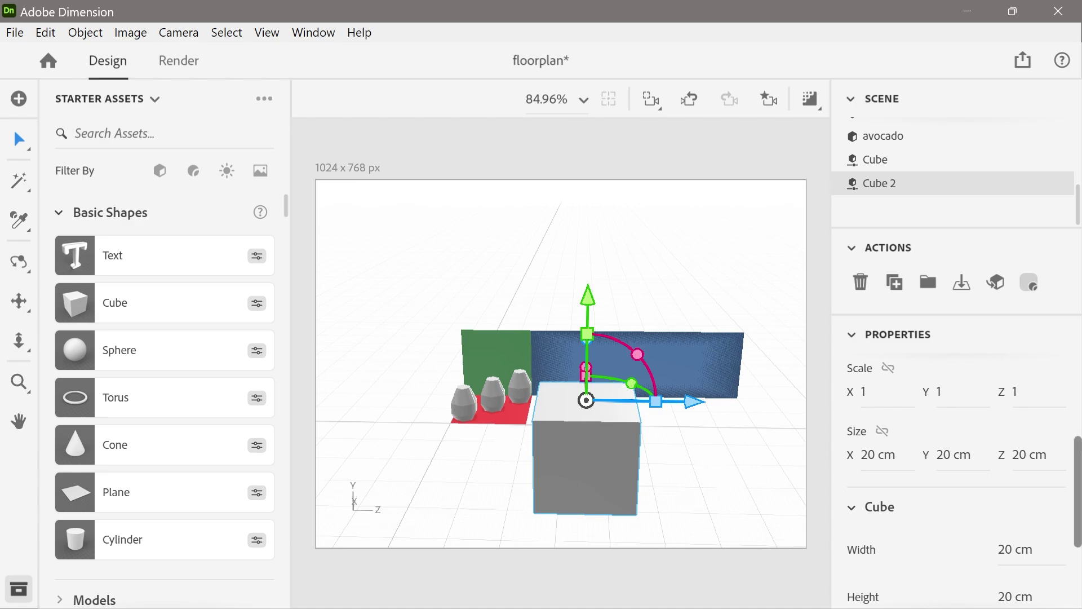
{"action": "scroll", "coordinate": [1063, 523], "scroll_direction": "down", "scroll_amount": 3}
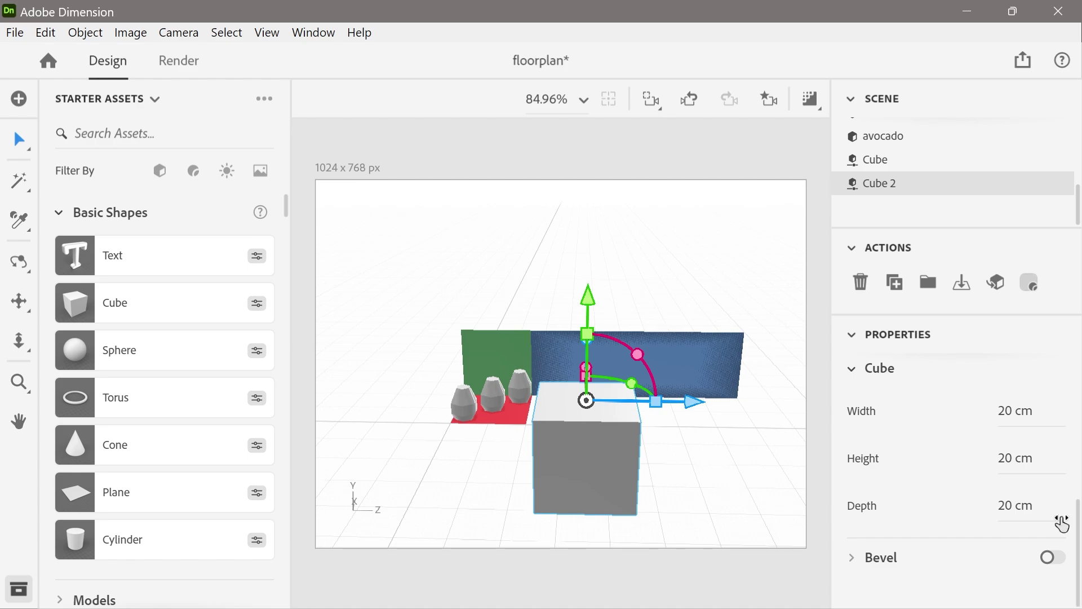
{"action": "left_click", "coordinate": [1016, 506]}
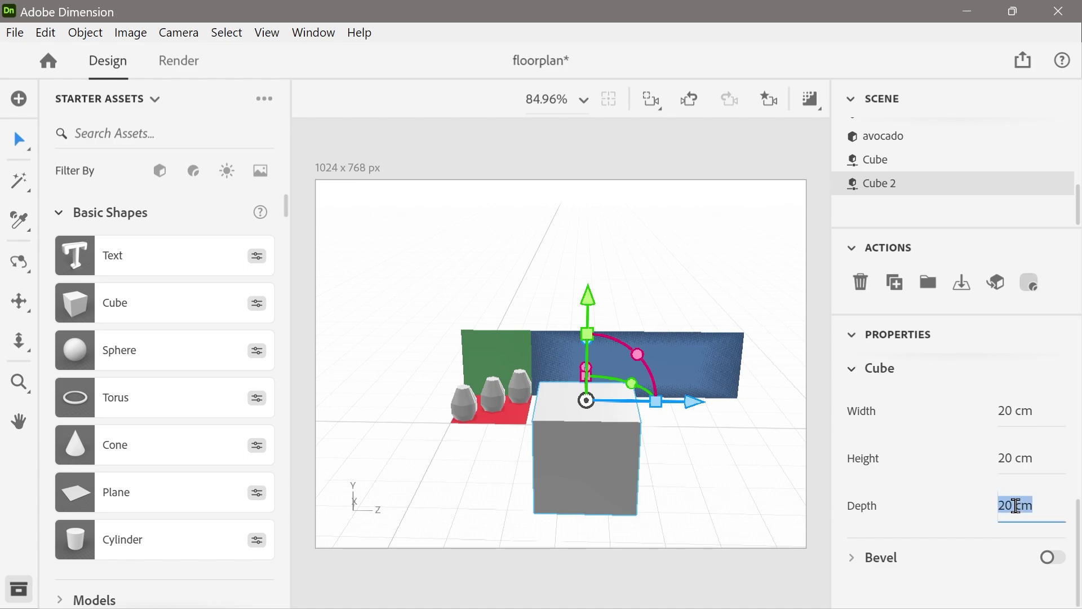
{"action": "type", "text": "0"}
{"action": "key", "text": "Return"}
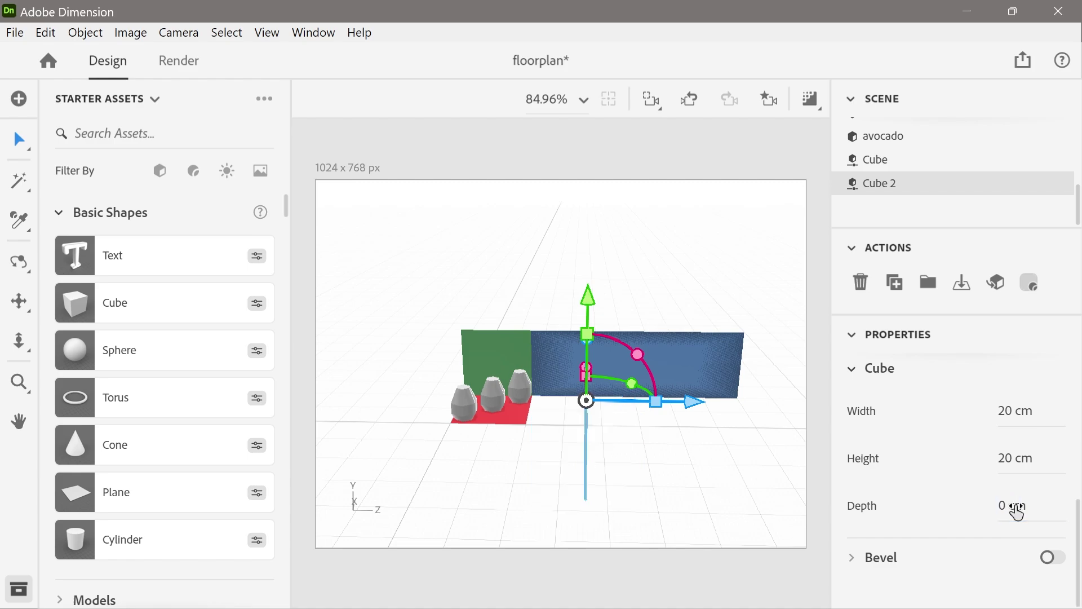
{"action": "key", "text": "ctrl+z"}
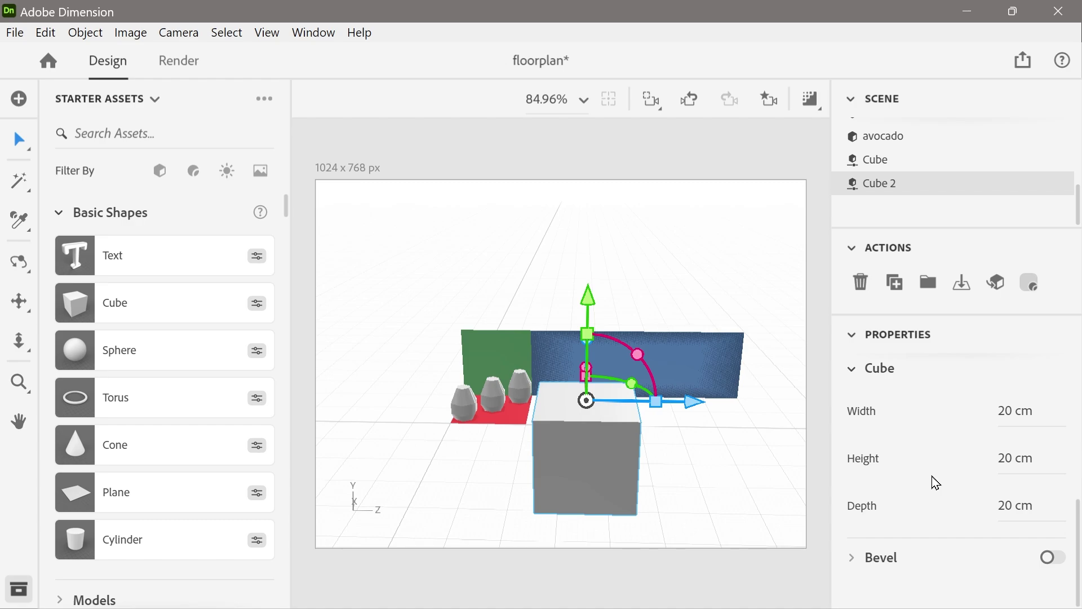
{"action": "mouse_move", "coordinate": [1018, 411]}
{"action": "left_mouse_down"}
{"action": "mouse_move", "coordinate": [967, 412]}
{"action": "mouse_move", "coordinate": [1003, 411]}
{"action": "left_mouse_up"}
Step: Select Cube 2 on its own and set its Cube Width to 0 cm
{"action": "left_click", "coordinate": [692, 289]}
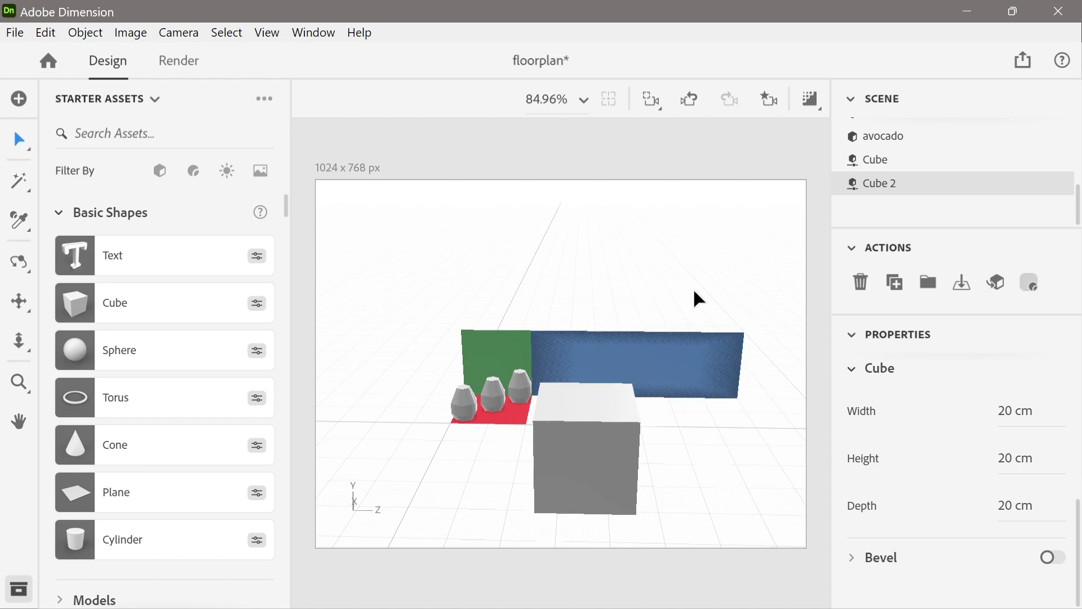
{"action": "left_click", "coordinate": [684, 374]}
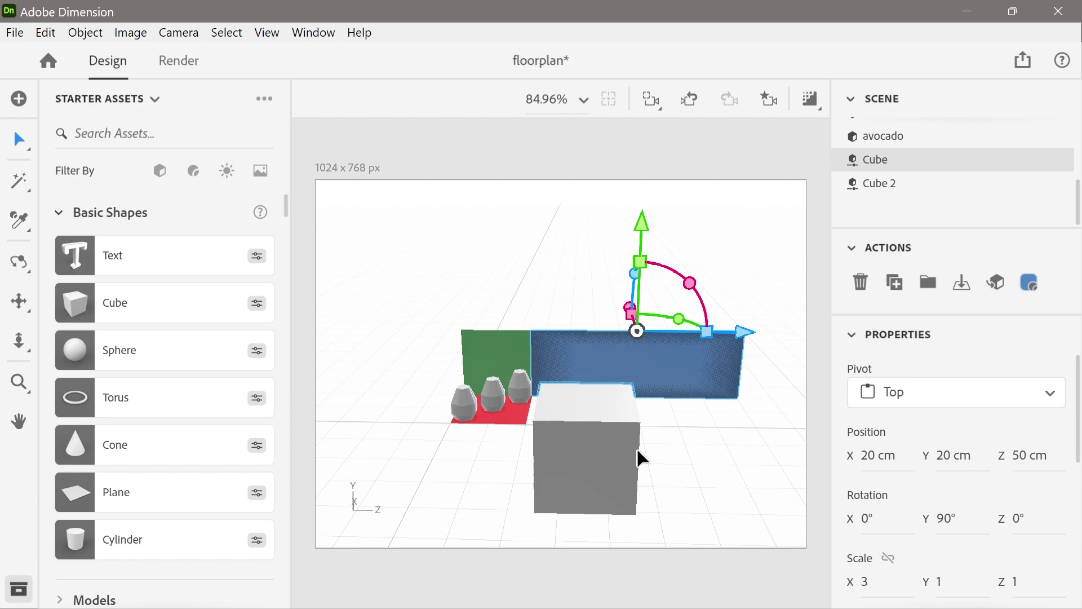
{"action": "left_click", "coordinate": [579, 459], "text": "shift"}
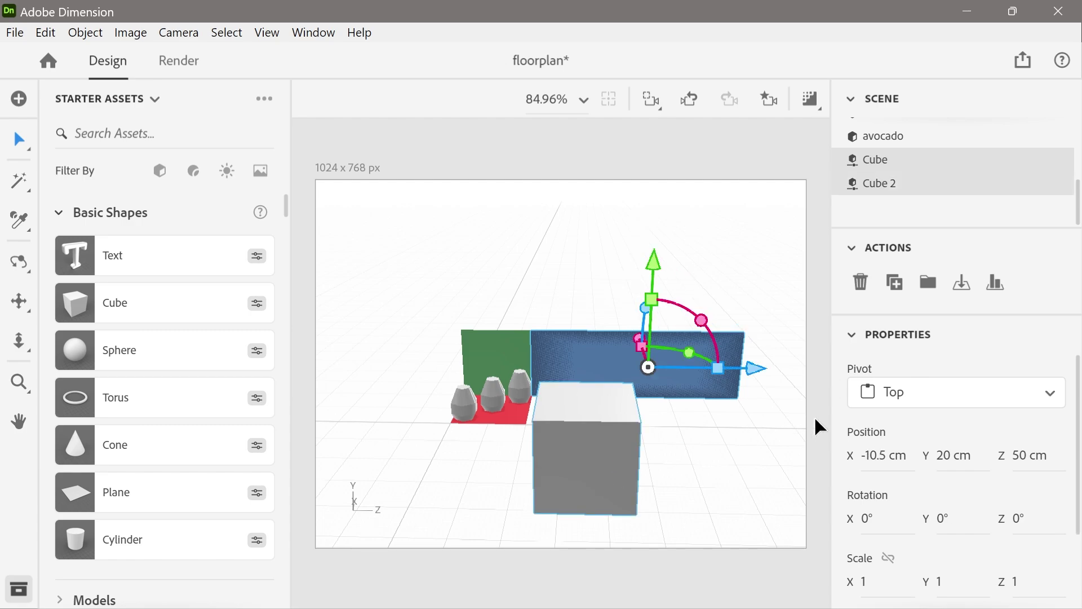
{"action": "left_click", "coordinate": [897, 207]}
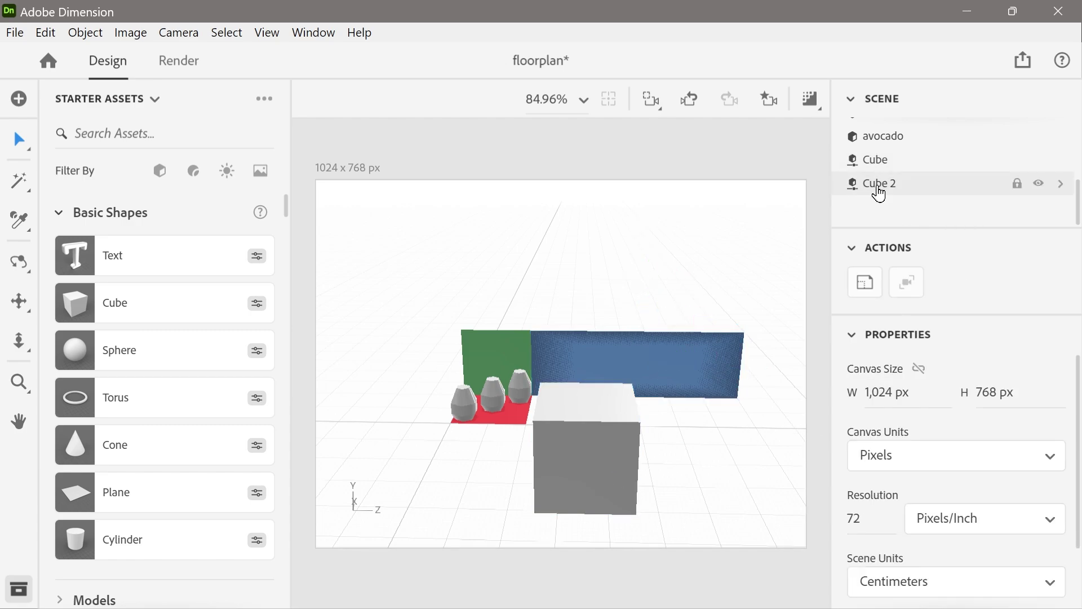
{"action": "left_click", "coordinate": [877, 186]}
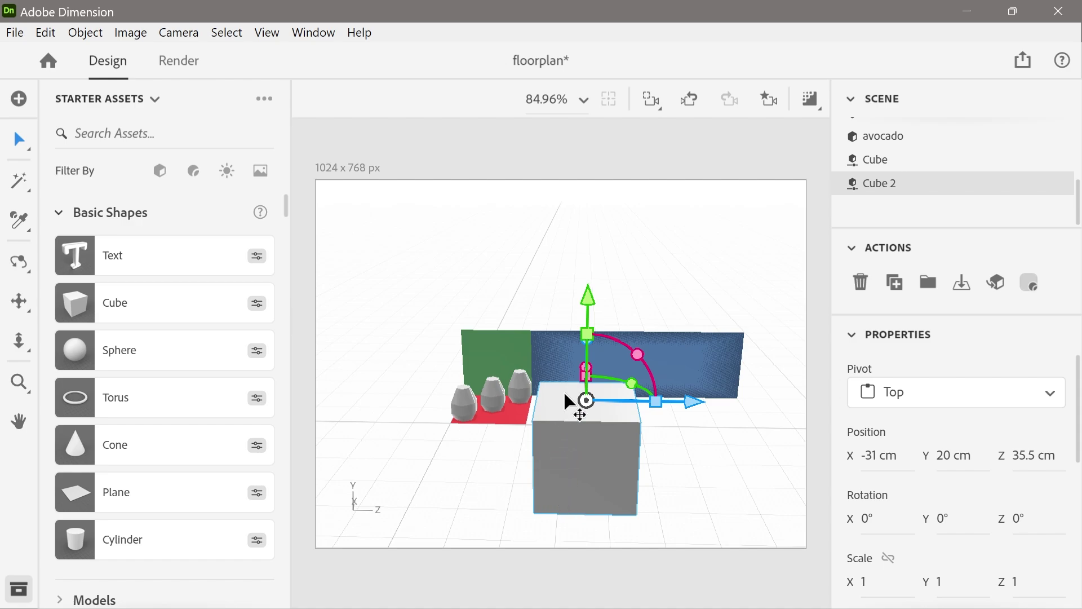
{"action": "left_click_drag", "start_coordinate": [1079, 417], "coordinate": [1080, 562]}
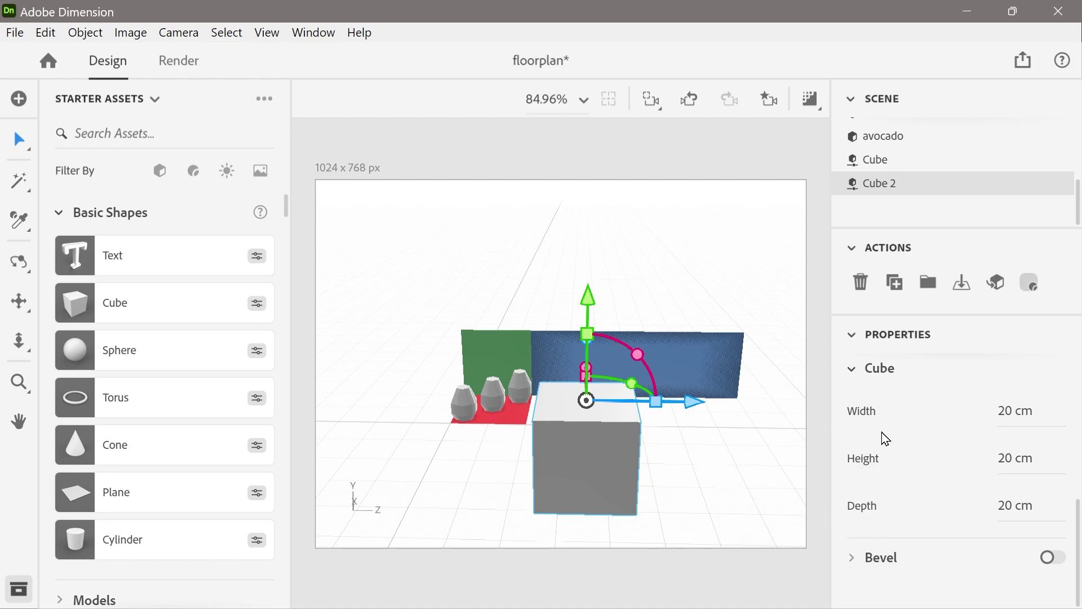
{"action": "left_click", "coordinate": [1020, 409]}
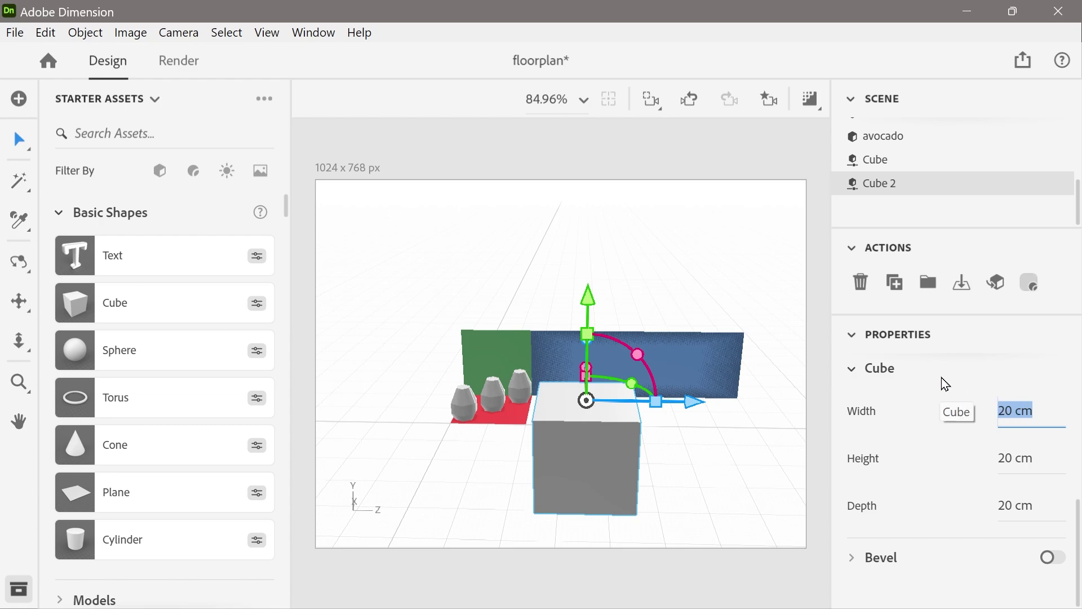
{"action": "type", "text": "0"}
{"action": "key", "text": "Return"}
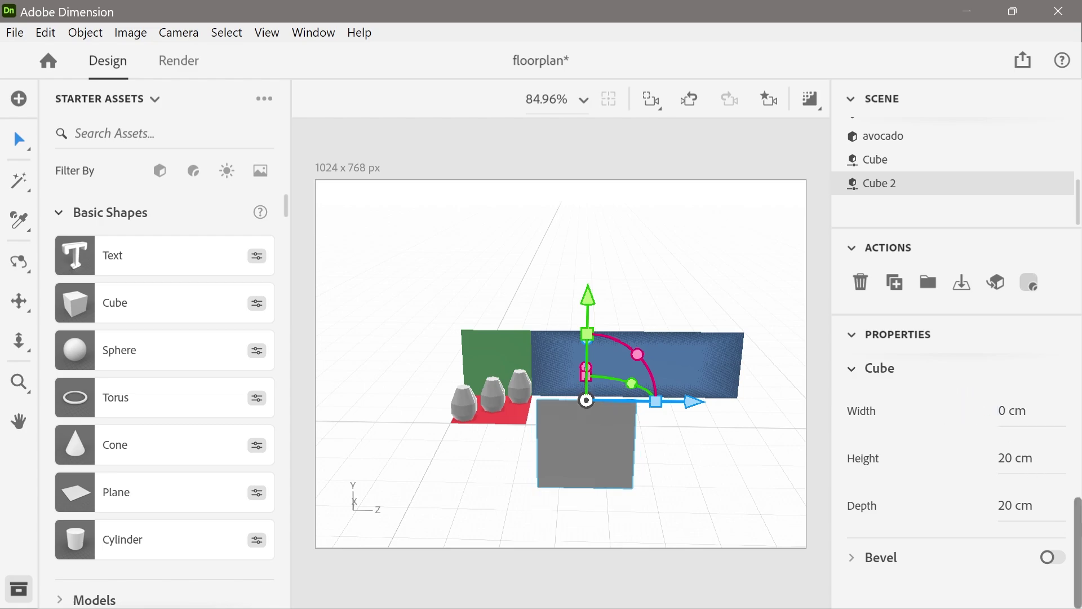
Step: Move the blue wall and grey panel together, then drag the panel beside the green wall
{"action": "left_click_drag", "start_coordinate": [1078, 524], "coordinate": [1067, 373]}
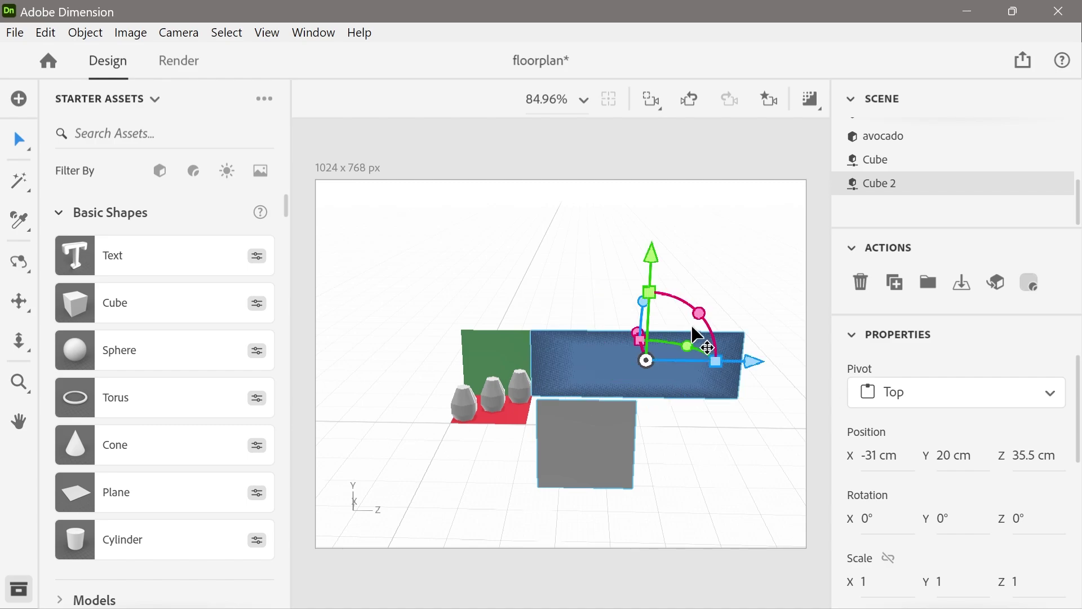
{"action": "left_click_drag", "start_coordinate": [696, 398], "coordinate": [668, 308]}
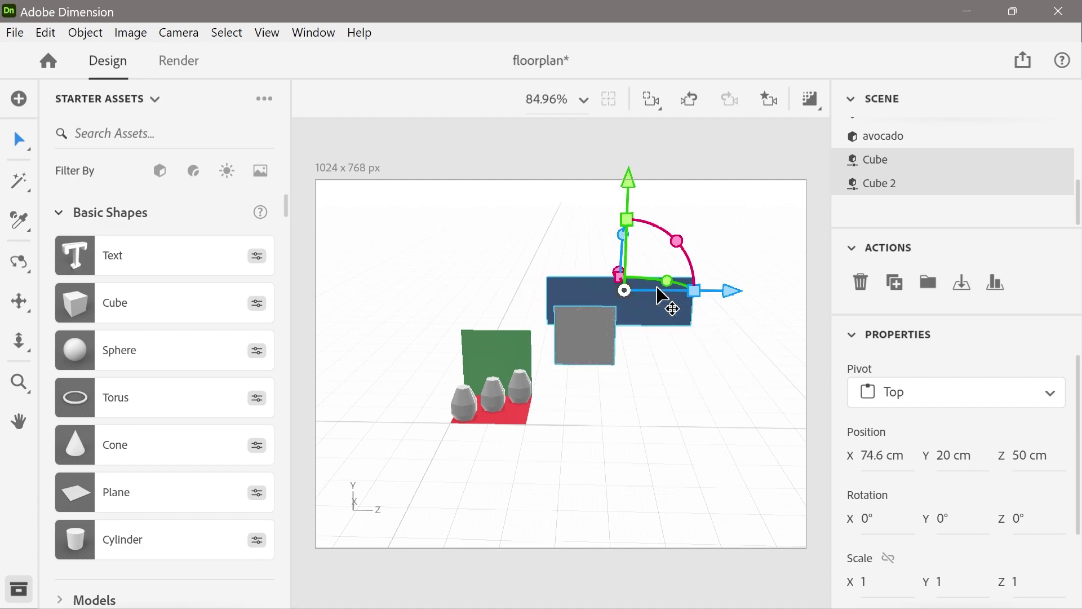
{"action": "left_click", "coordinate": [646, 370]}
{"action": "left_click_drag", "start_coordinate": [586, 330], "coordinate": [582, 375]}
{"action": "right_click_drag", "start_coordinate": [578, 483], "coordinate": [592, 416]}
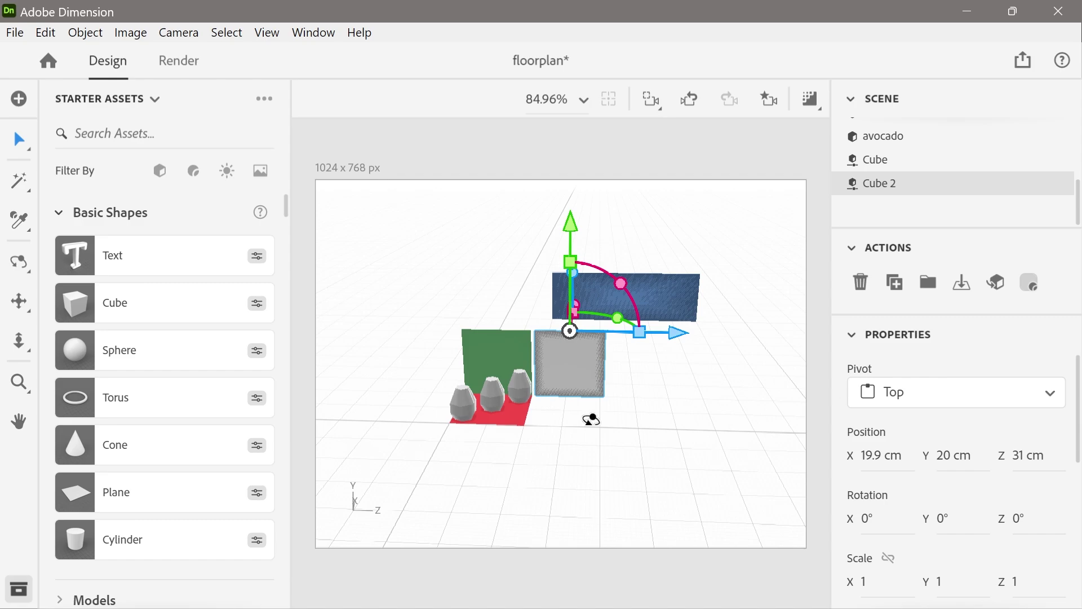
Step: Set the grey panel's position to X 20 cm and Z 30 cm
{"action": "left_click", "coordinate": [873, 457]}
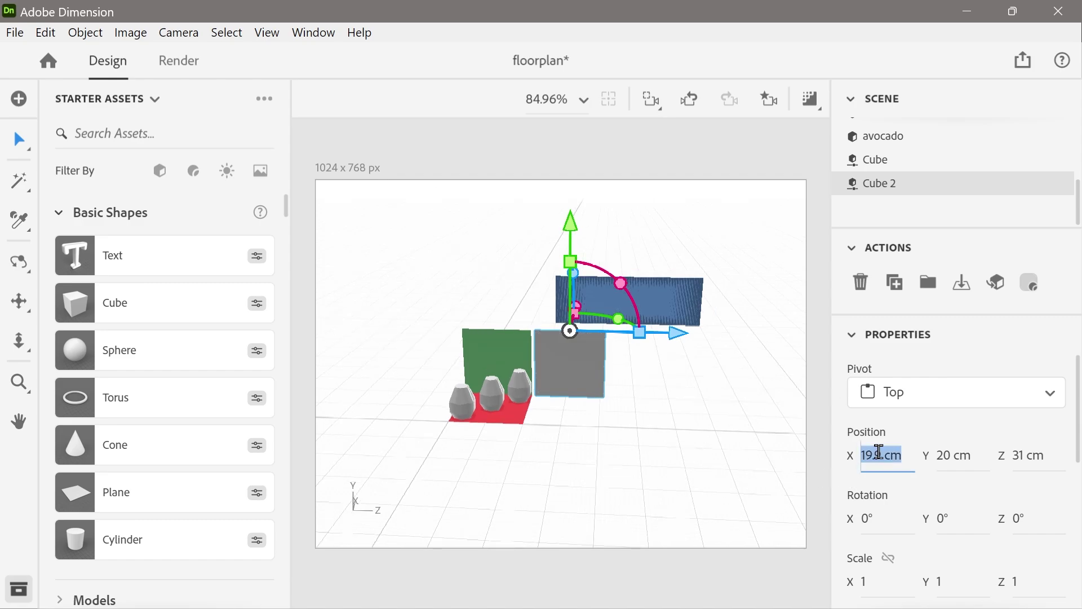
{"action": "type", "text": "20"}
{"action": "key", "text": "Return"}
{"action": "left_click", "coordinate": [1025, 457]}
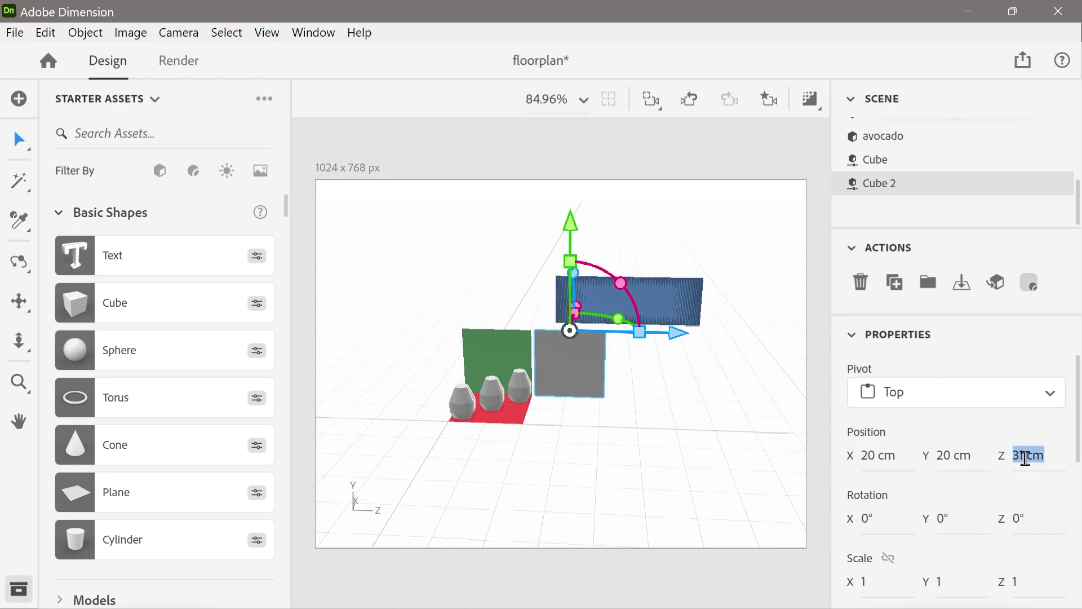
{"action": "type", "text": "30"}
{"action": "key", "text": "Return"}
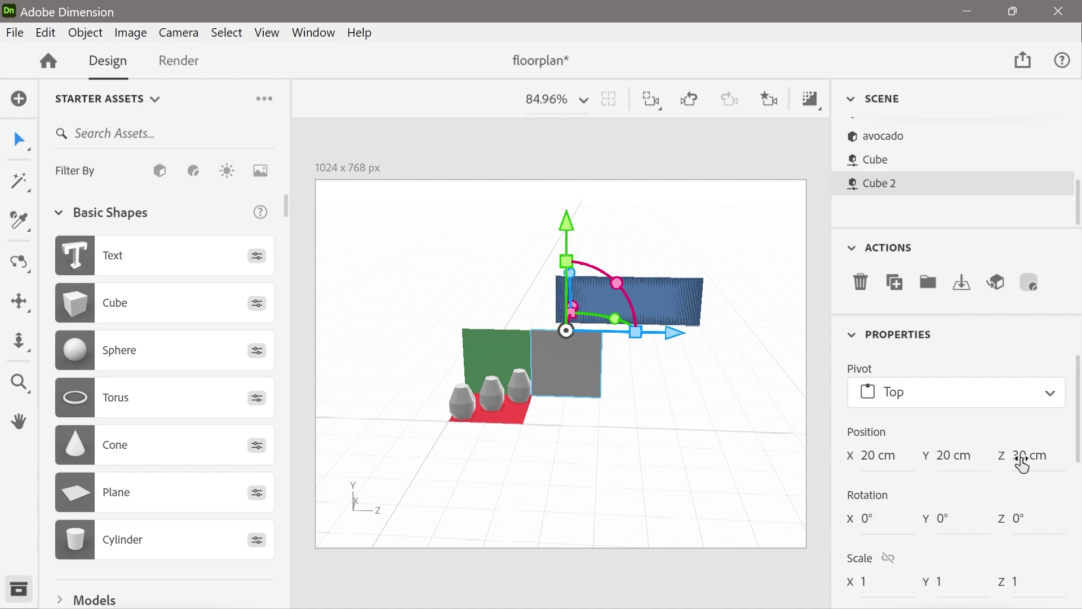
{"action": "scroll", "coordinate": [948, 542], "scroll_direction": "down", "scroll_amount": 2}
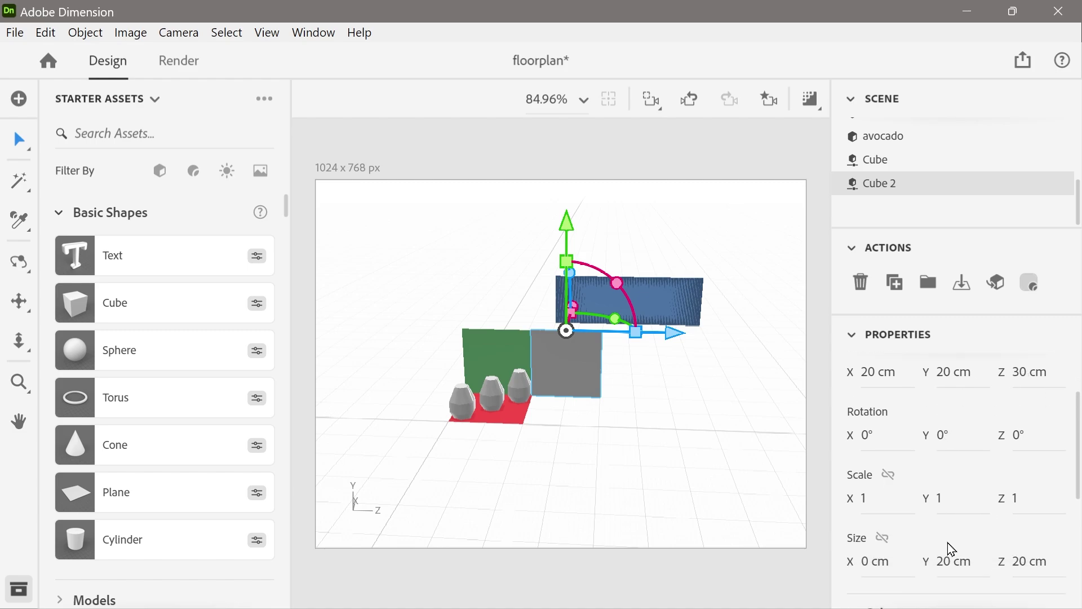
Step: Select the blue wall and grey slab together and set their Scale X to 3
{"action": "left_click", "coordinate": [1018, 503]}
{"action": "left_click", "coordinate": [674, 314]}
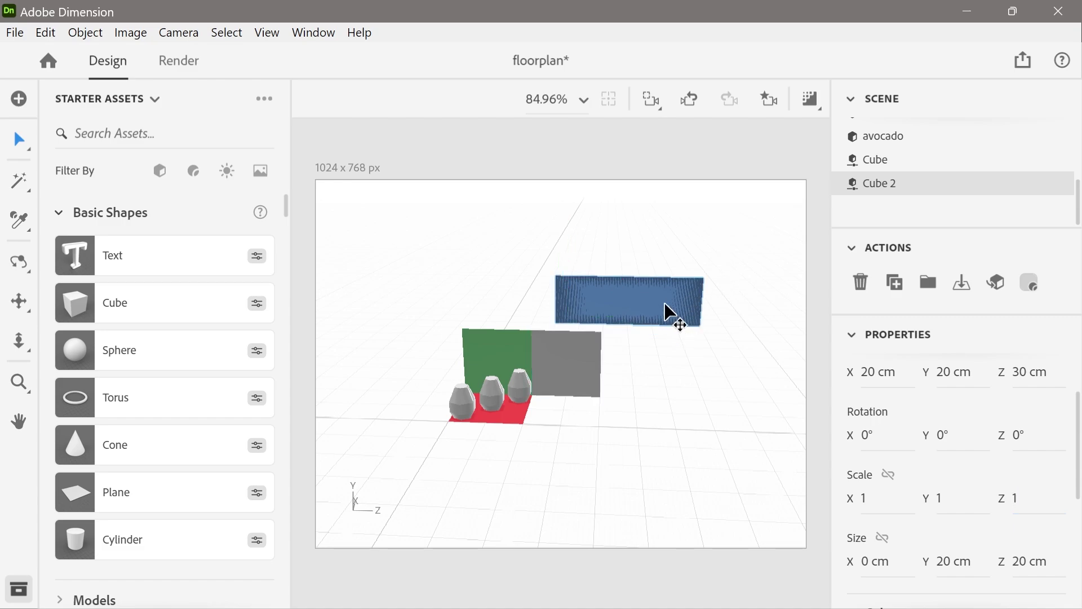
{"action": "left_click", "coordinate": [539, 242]}
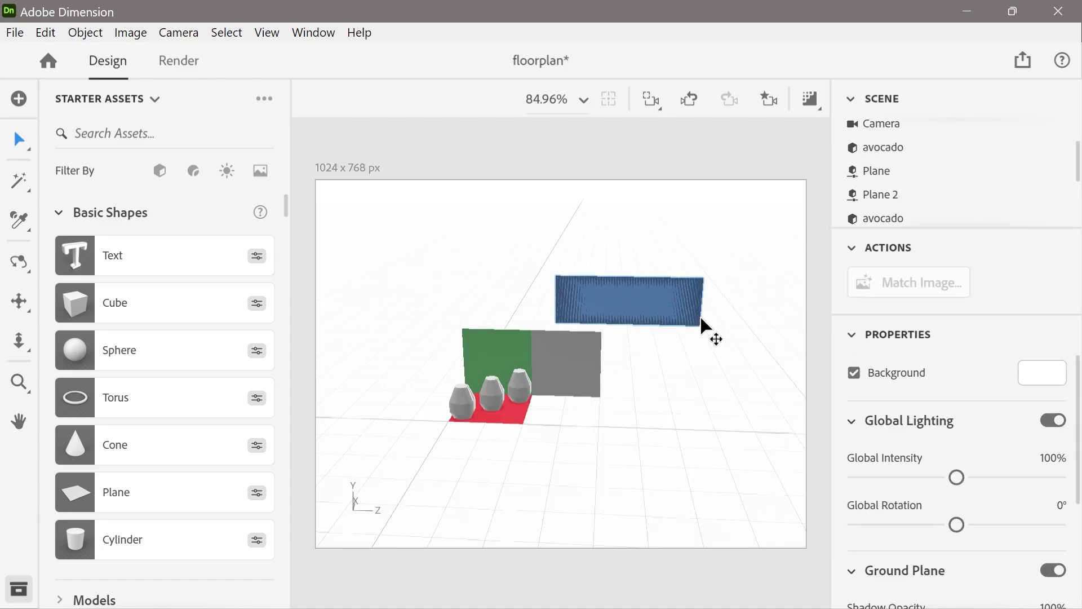
{"action": "left_click", "coordinate": [666, 310]}
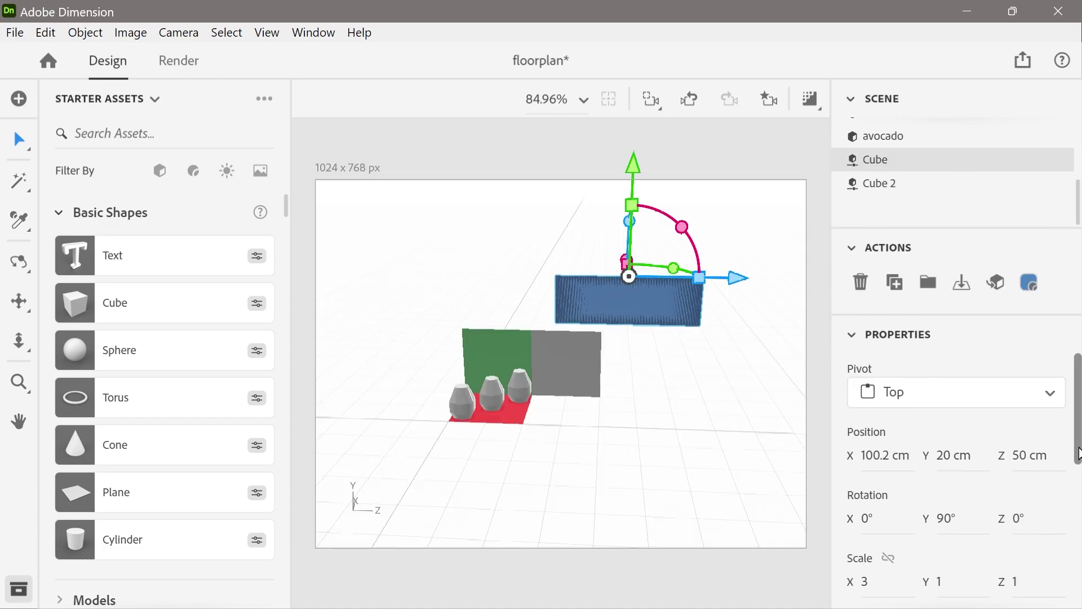
{"action": "left_click_drag", "start_coordinate": [1079, 414], "coordinate": [1054, 534]}
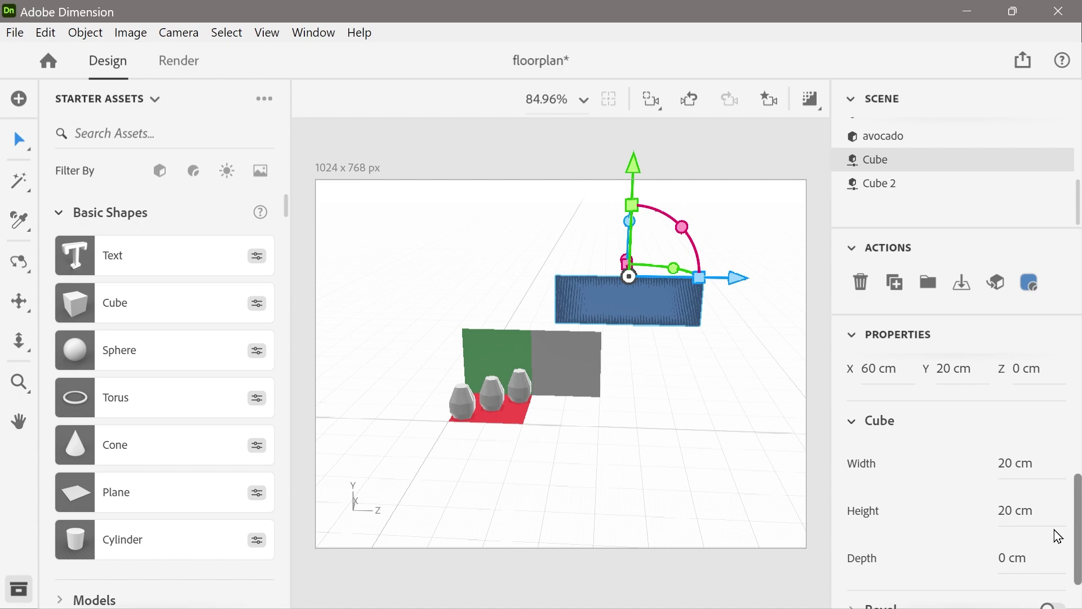
{"action": "left_click", "coordinate": [581, 370], "text": "shift"}
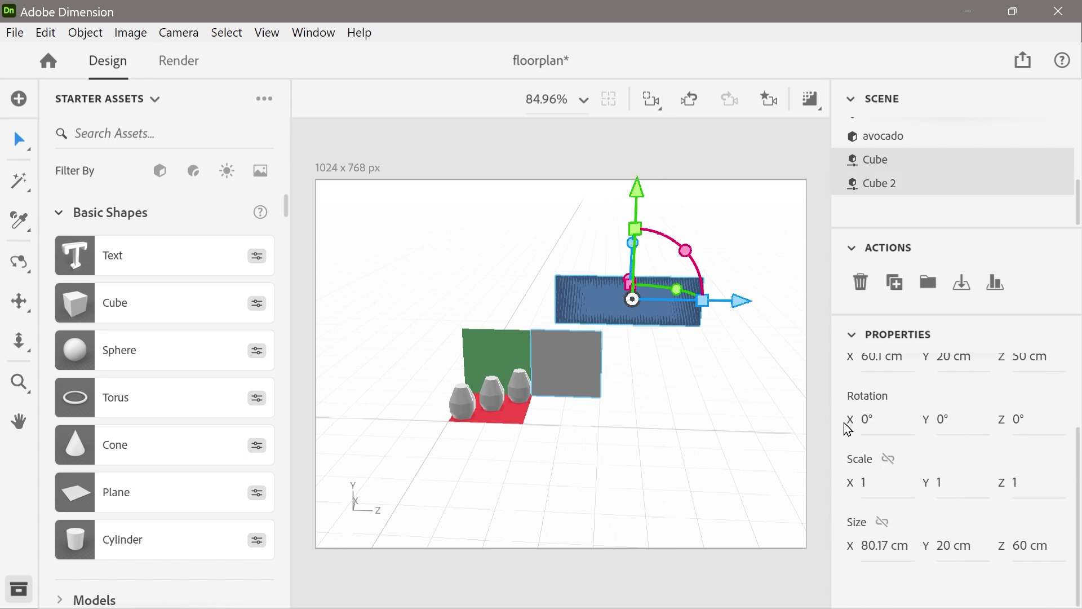
{"action": "left_click", "coordinate": [862, 487]}
{"action": "type", "text": "3"}
{"action": "key", "text": "Return"}
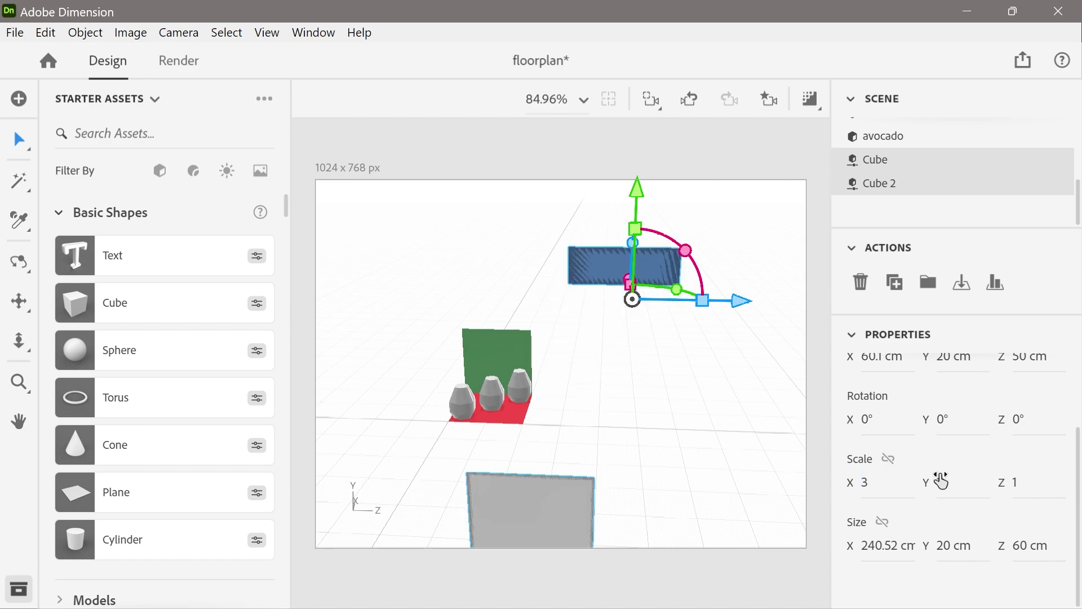
Step: Drag the grey slab up beside the green wall
{"action": "left_click", "coordinate": [653, 454]}
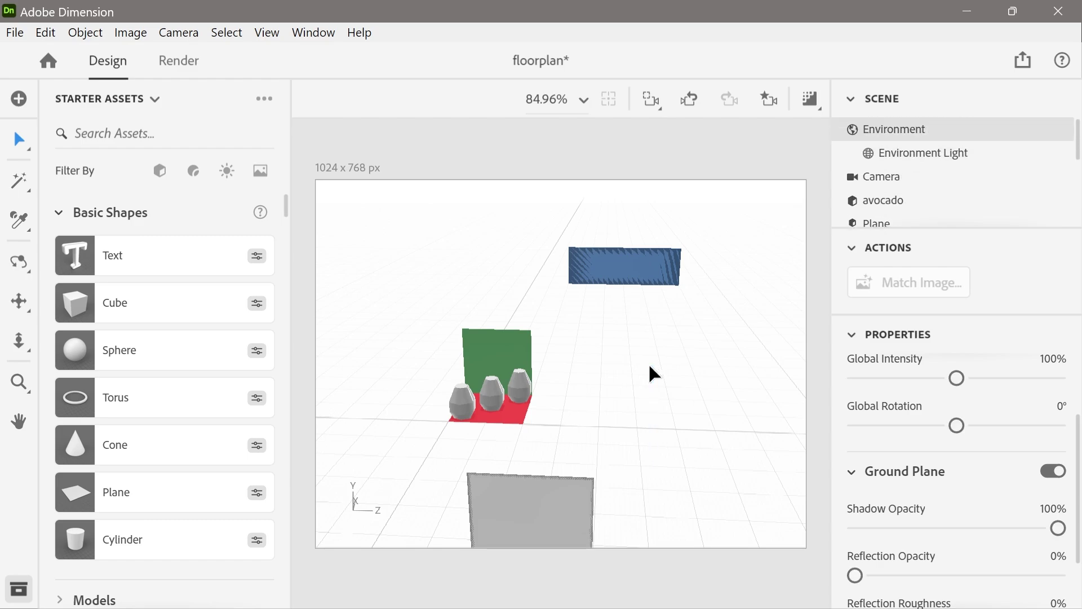
{"action": "key", "text": "ctrl+z"}
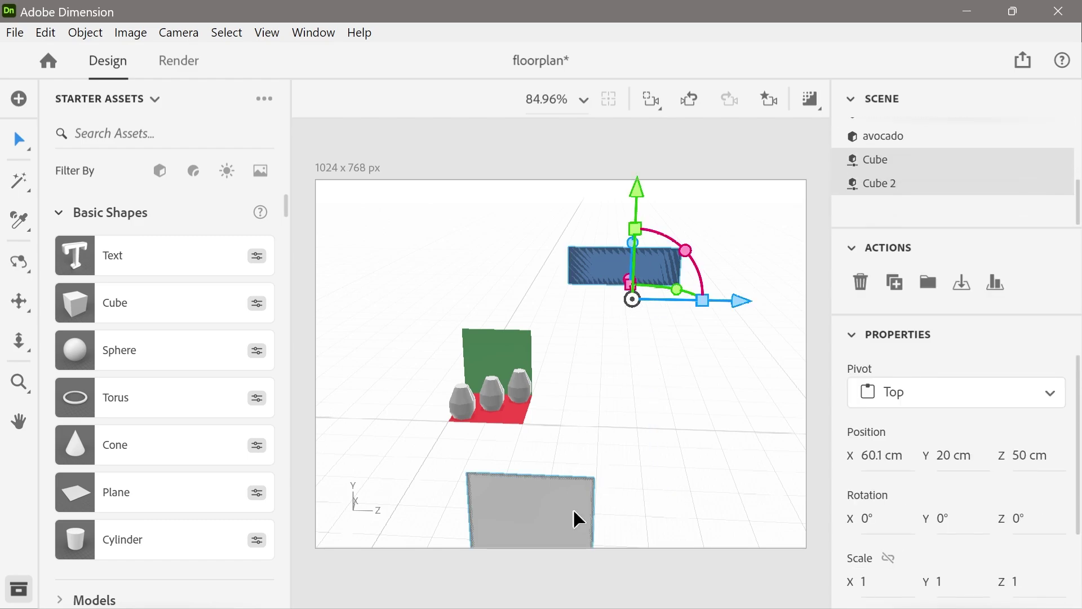
{"action": "left_click_drag", "start_coordinate": [552, 469], "coordinate": [587, 347]}
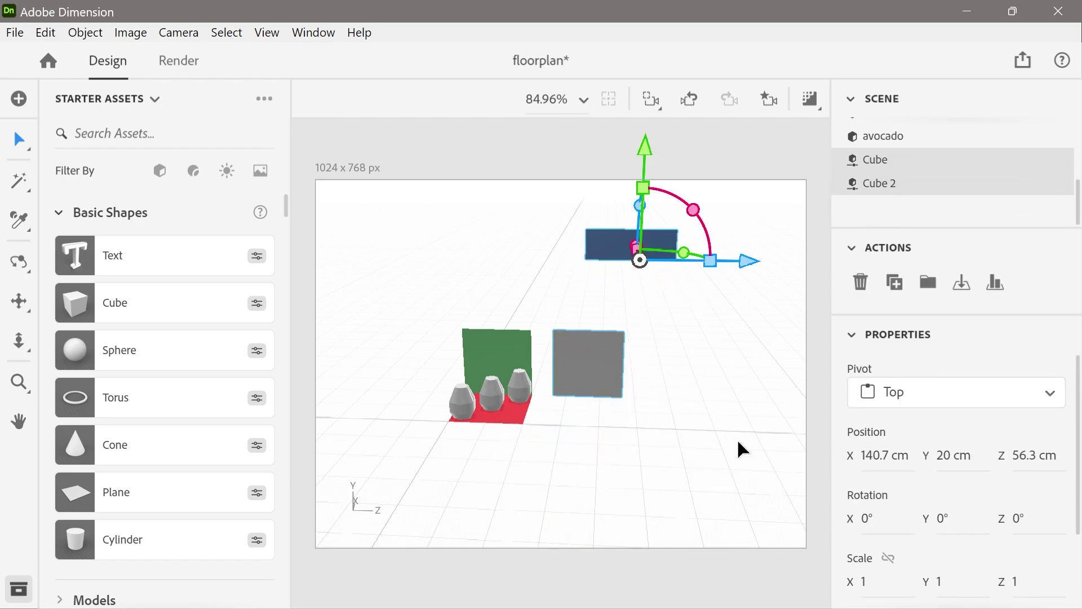
Step: Try a further tripling and a 1.5 width scale, undo both, and select the grey slab alone
{"action": "scroll", "coordinate": [893, 496], "scroll_direction": "down", "scroll_amount": 2}
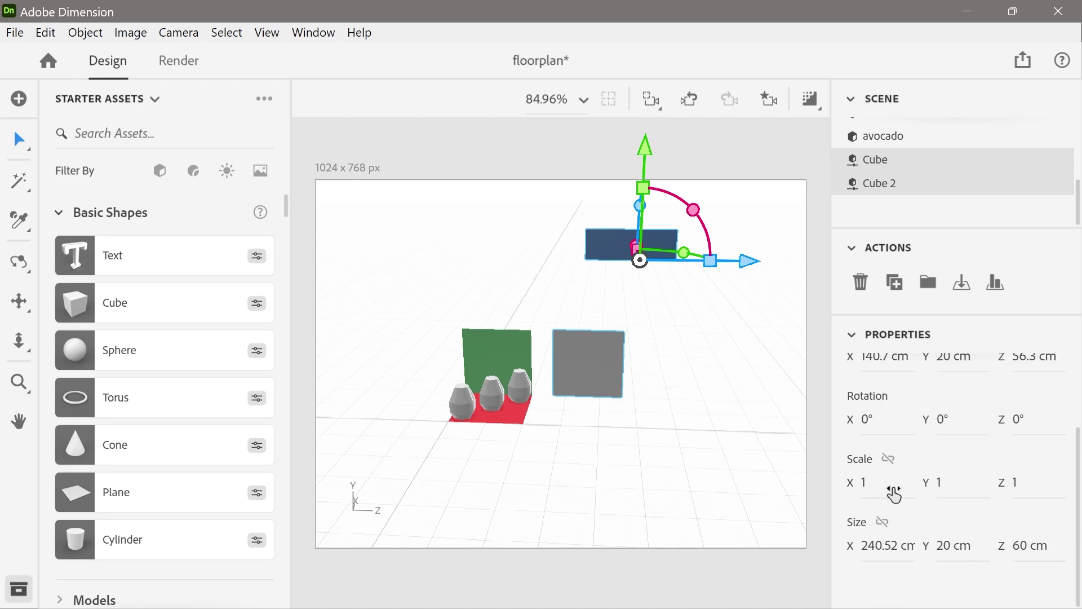
{"action": "left_click", "coordinate": [864, 484]}
{"action": "key", "text": "Return"}
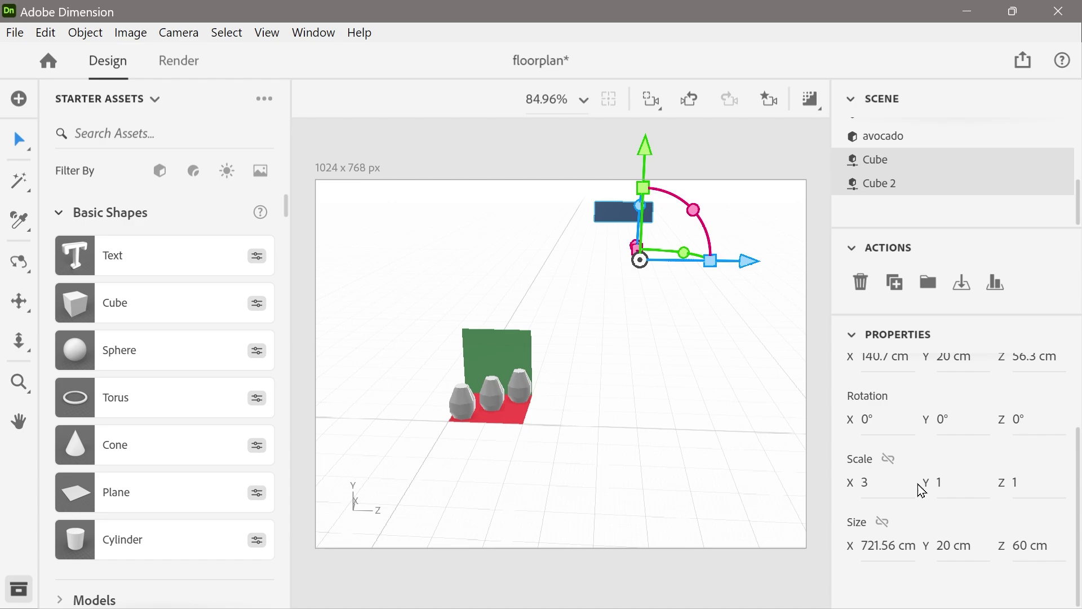
{"action": "key", "text": "ctrl+z"}
{"action": "left_click", "coordinate": [862, 483]}
{"action": "type", "text": "1.5"}
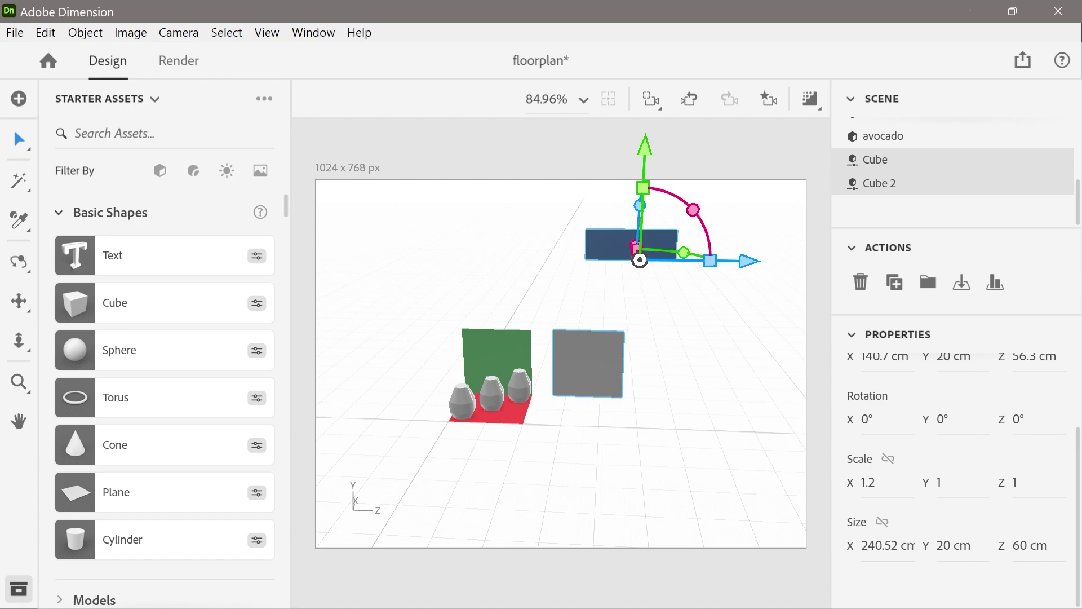
{"action": "key", "text": "Return"}
{"action": "key", "text": "ctrl+z"}
{"action": "left_click", "coordinate": [705, 438]}
{"action": "left_click", "coordinate": [581, 362]}
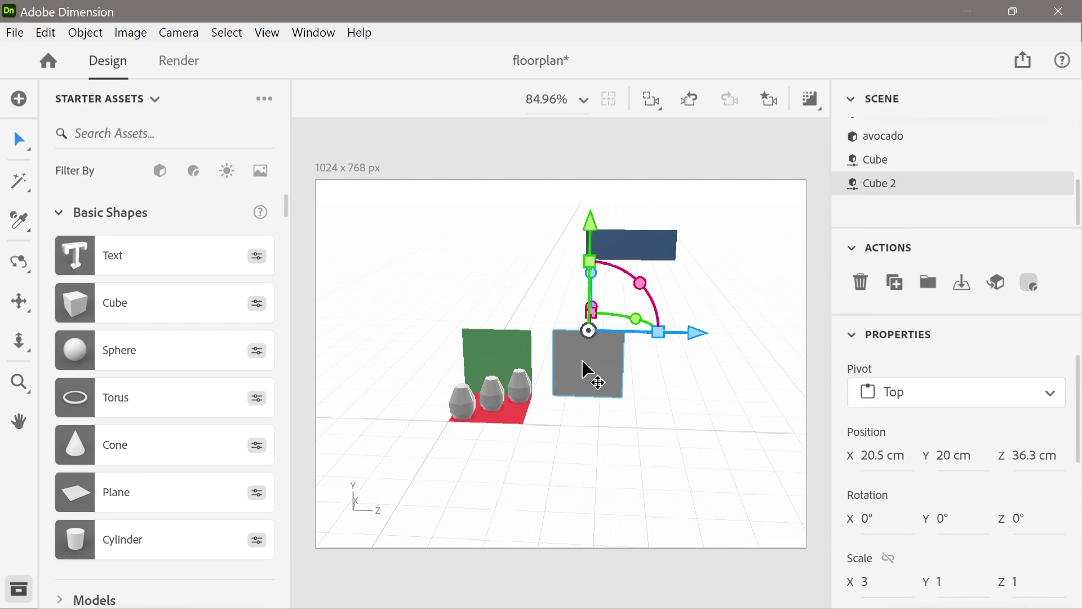
Step: Nudge the grey slab toward the green wall and enter Position X 20 and Z 30
{"action": "mouse_move", "coordinate": [582, 362]}
{"action": "left_mouse_down"}
{"action": "mouse_move", "coordinate": [557, 362]}
{"action": "mouse_move", "coordinate": [566, 364]}
{"action": "left_mouse_up"}
{"action": "left_click", "coordinate": [880, 455]}
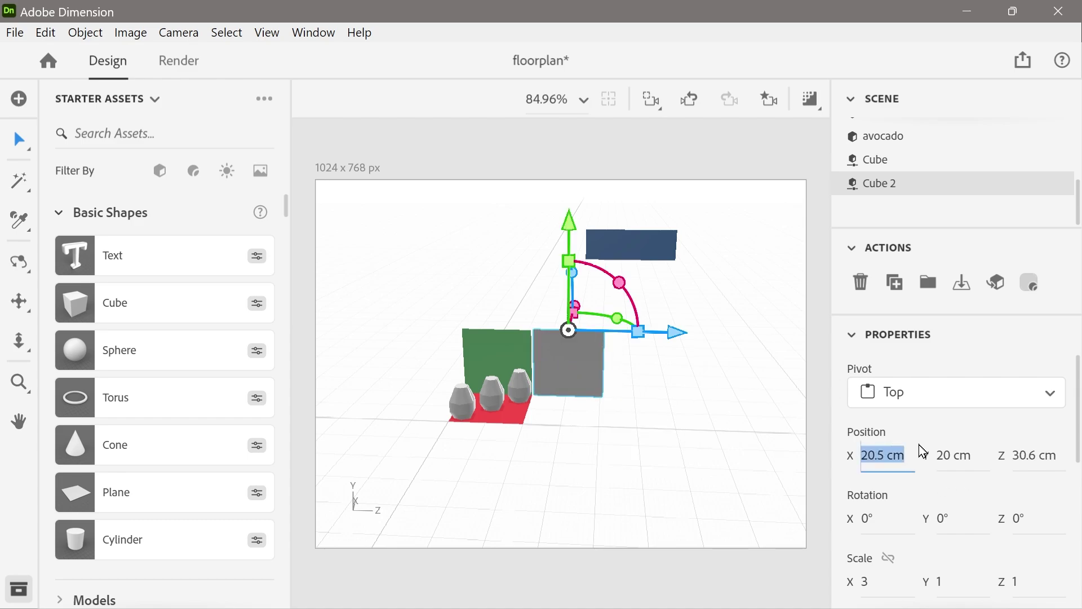
{"action": "type", "text": "2"}
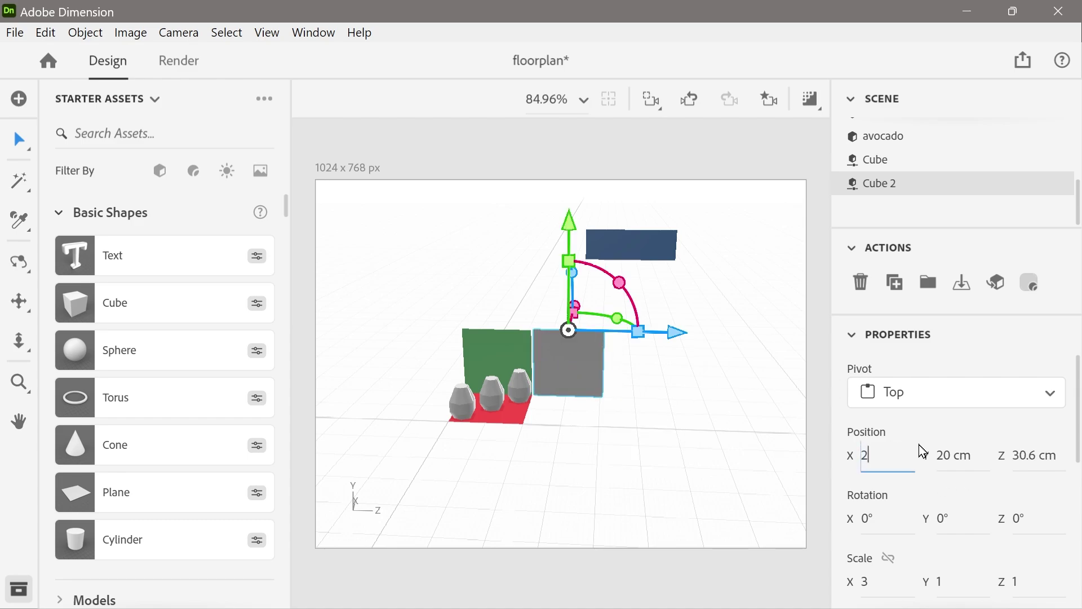
{"action": "type", "text": "0"}
{"action": "key", "text": "Return"}
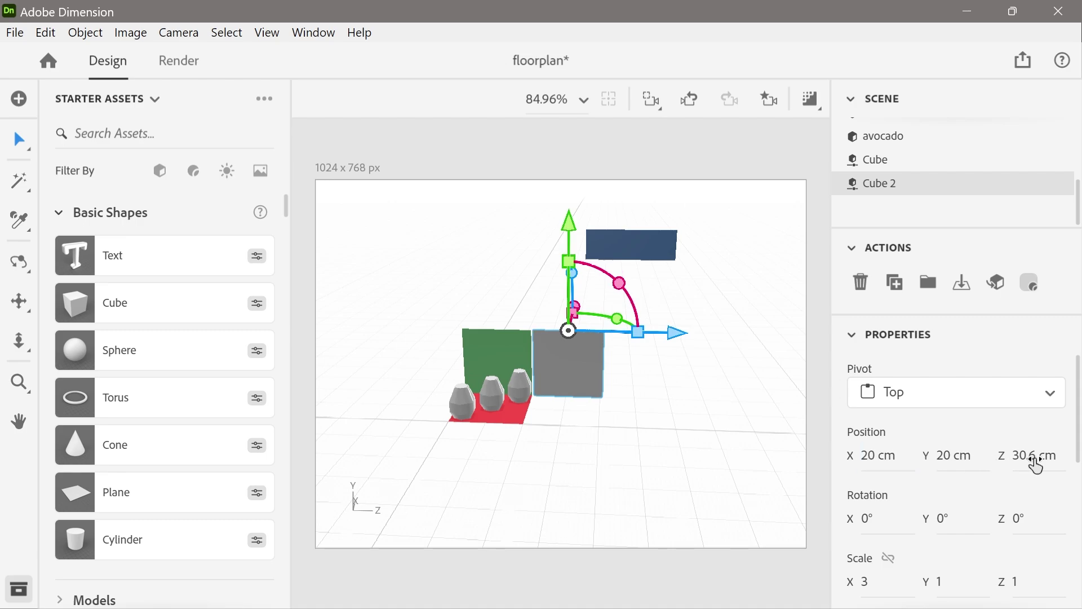
{"action": "left_click", "coordinate": [1034, 456]}
{"action": "type", "text": "30"}
{"action": "key", "text": "Return"}
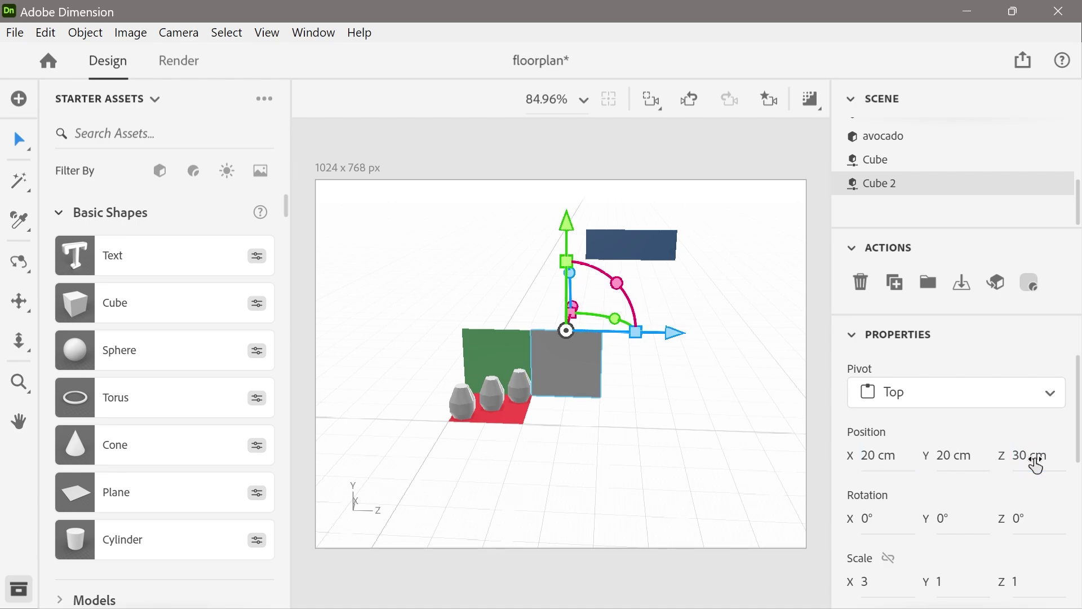
{"action": "left_click_drag", "start_coordinate": [1076, 470], "coordinate": [1078, 522]}
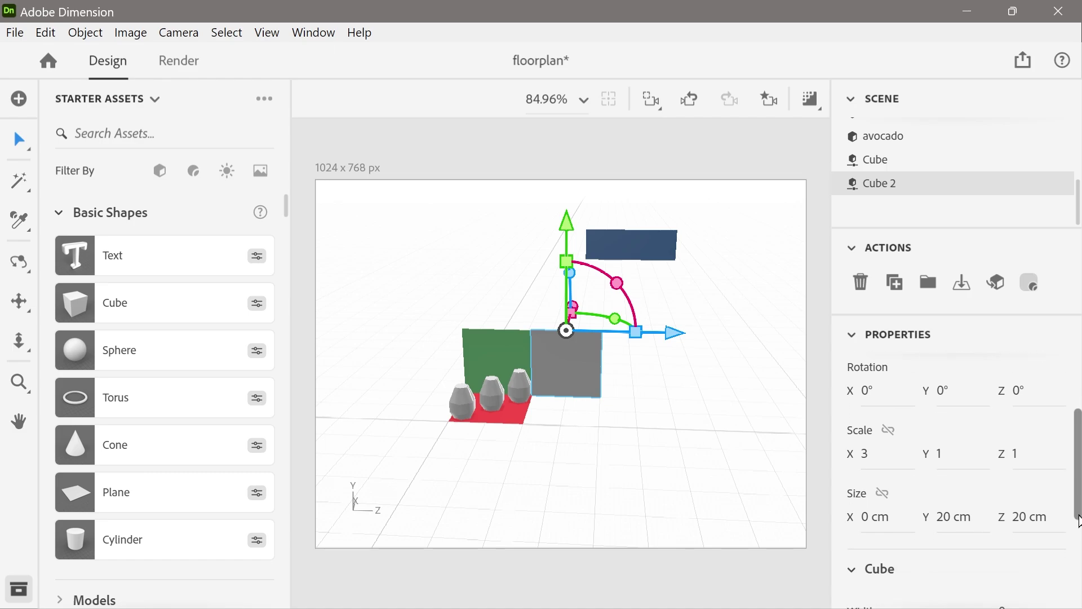
Step: Return the grey slab's X scale to 1
{"action": "left_click", "coordinate": [867, 452]}
{"action": "type", "text": "1"}
{"action": "key", "text": "Return"}
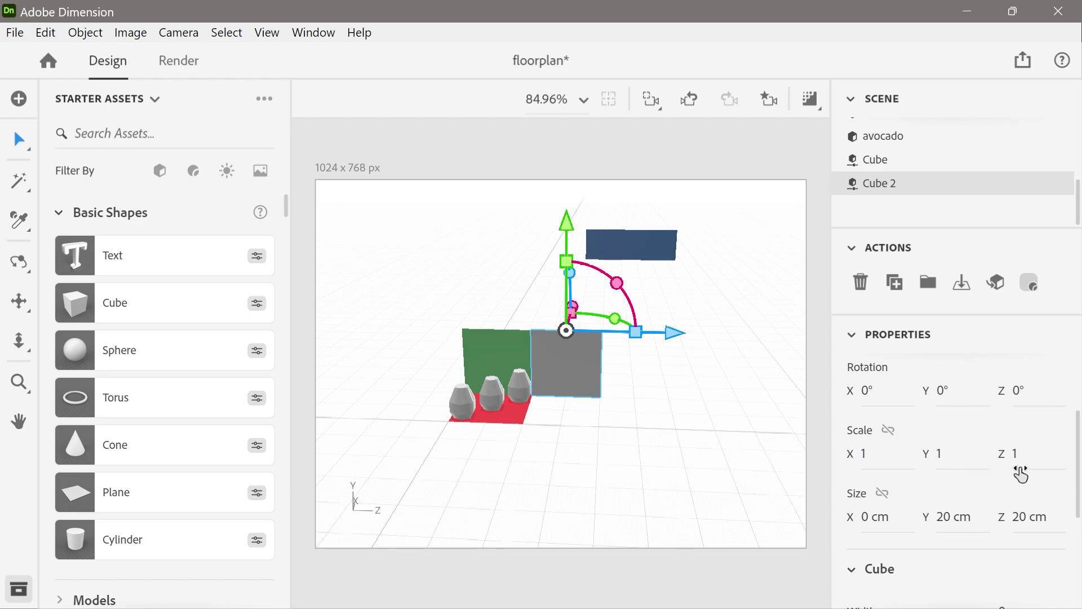
Step: Select the blue block and set its Z scale to 1, undoing a trial X-scale change
{"action": "left_click", "coordinate": [622, 263], "text": "shift"}
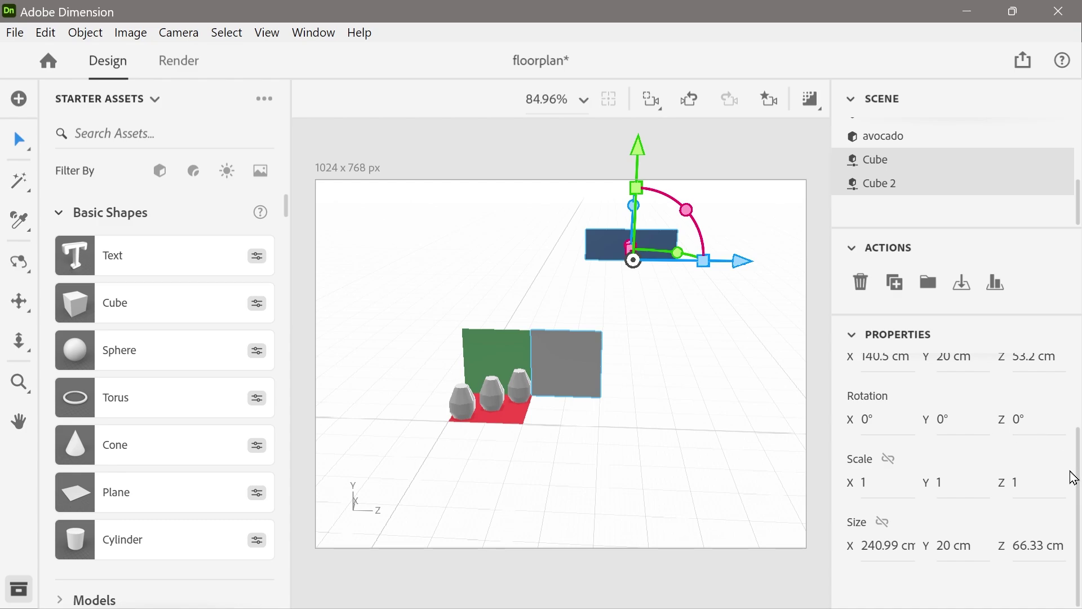
{"action": "scroll", "coordinate": [1075, 477], "scroll_direction": "up", "scroll_amount": 1}
{"action": "left_click", "coordinate": [660, 332]}
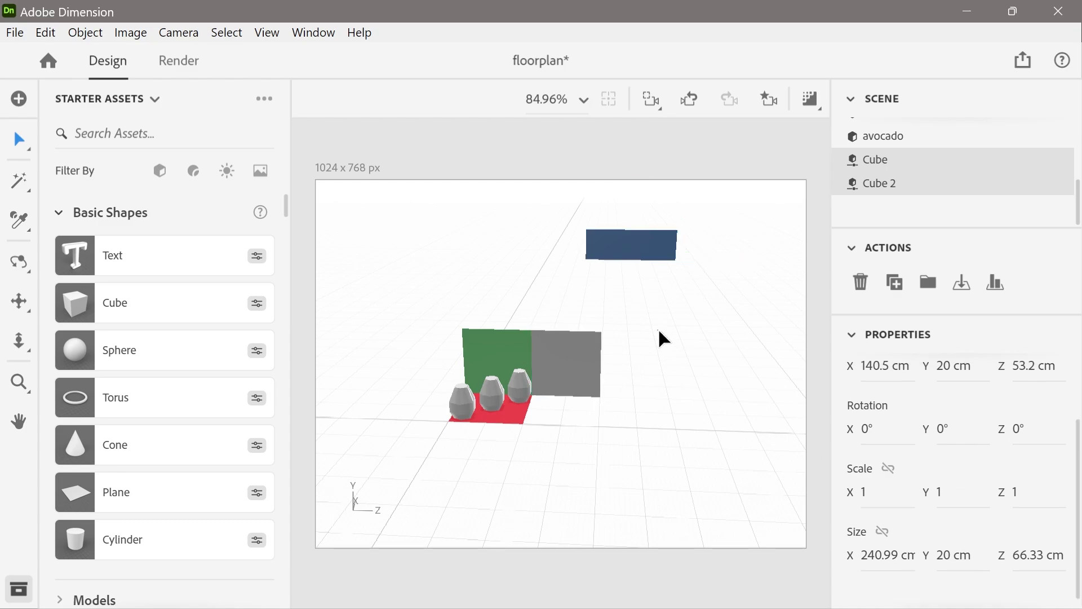
{"action": "left_click", "coordinate": [610, 255]}
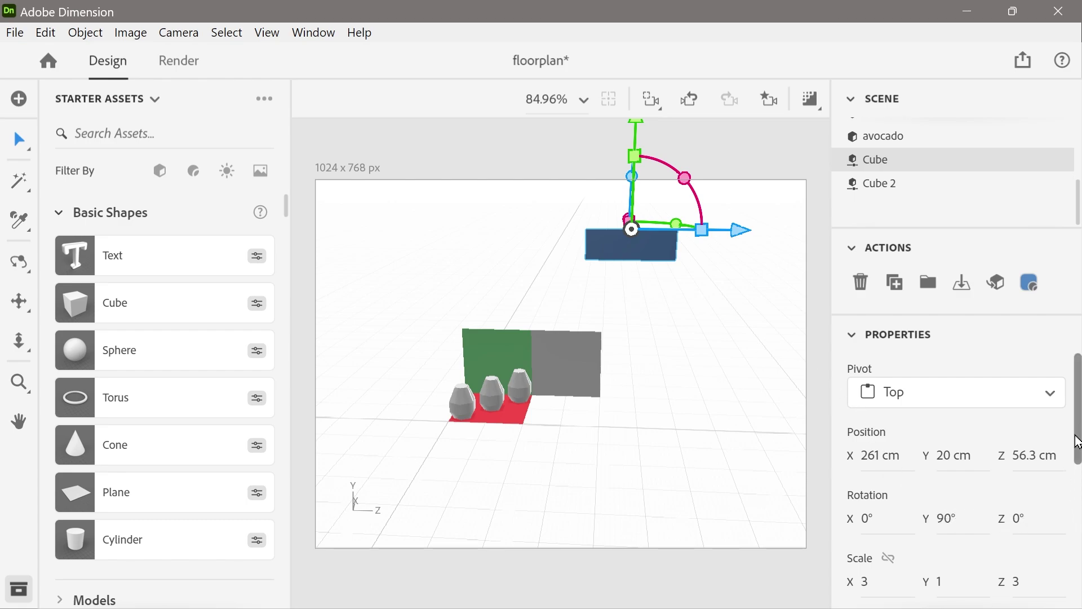
{"action": "scroll", "coordinate": [1076, 497], "scroll_direction": "down", "scroll_amount": 3}
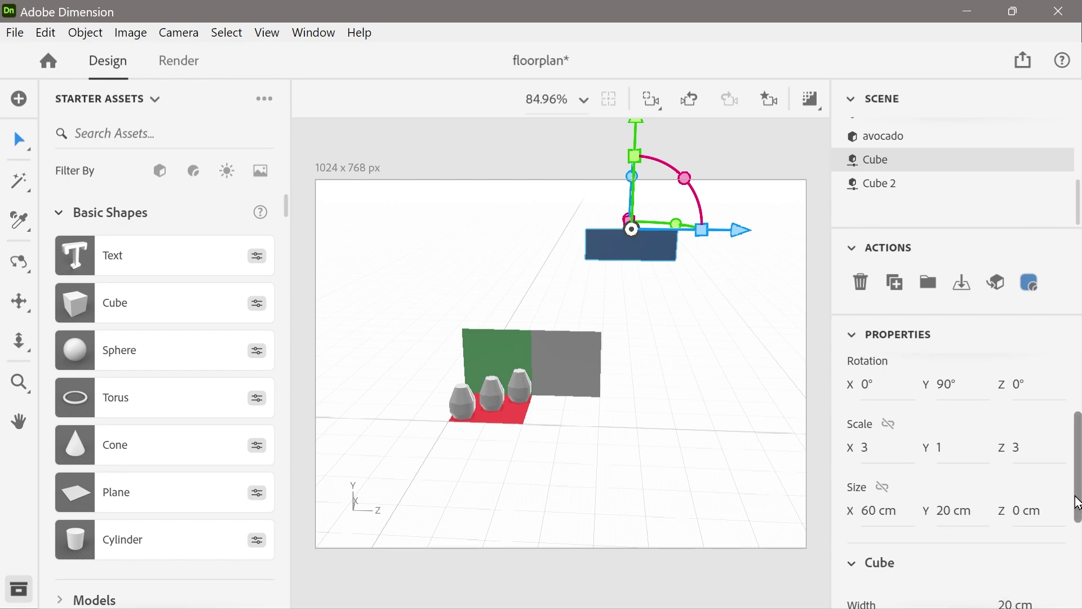
{"action": "left_click", "coordinate": [870, 448]}
{"action": "type", "text": "1"}
{"action": "key", "text": "Return"}
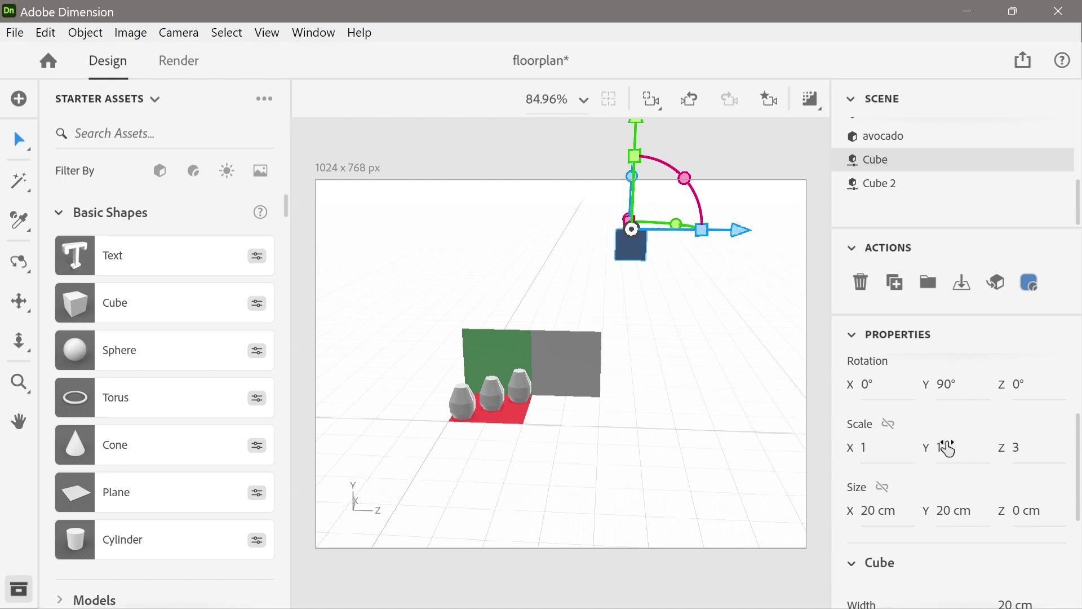
{"action": "key", "text": "ctrl+z"}
{"action": "left_click", "coordinate": [1025, 451]}
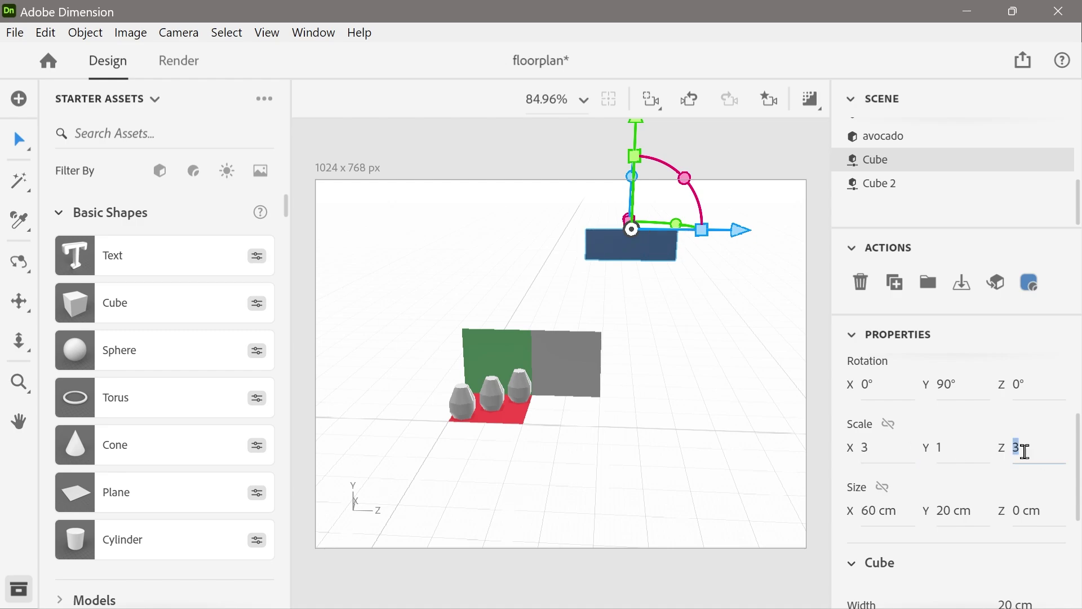
{"action": "key", "text": "Escape"}
{"action": "left_click", "coordinate": [1040, 448]}
{"action": "type", "text": "1"}
{"action": "key", "text": "Return"}
Step: Drag the blue block down toward the grey slab, then reselect the slab
{"action": "left_click", "coordinate": [871, 449]}
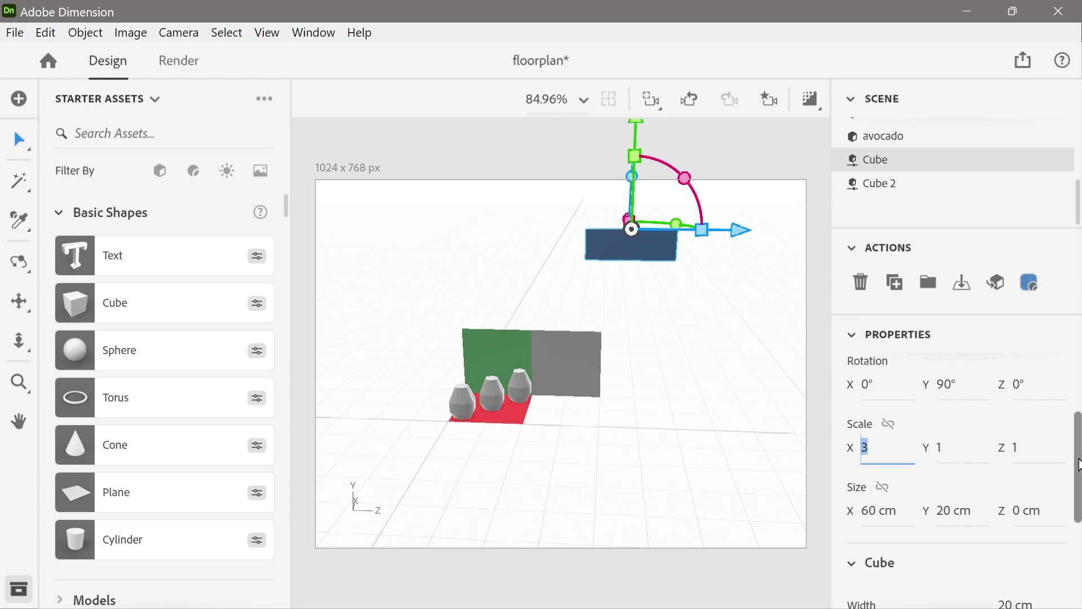
{"action": "scroll", "coordinate": [1078, 451], "scroll_direction": "up", "scroll_amount": 1}
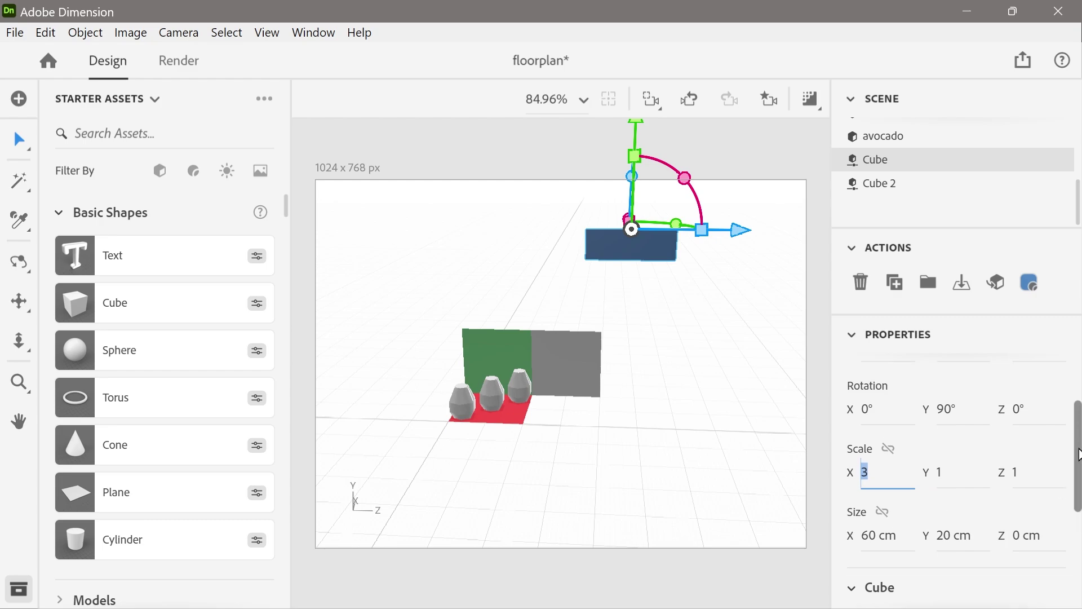
{"action": "left_click", "coordinate": [884, 477]}
{"action": "left_click", "coordinate": [542, 266]}
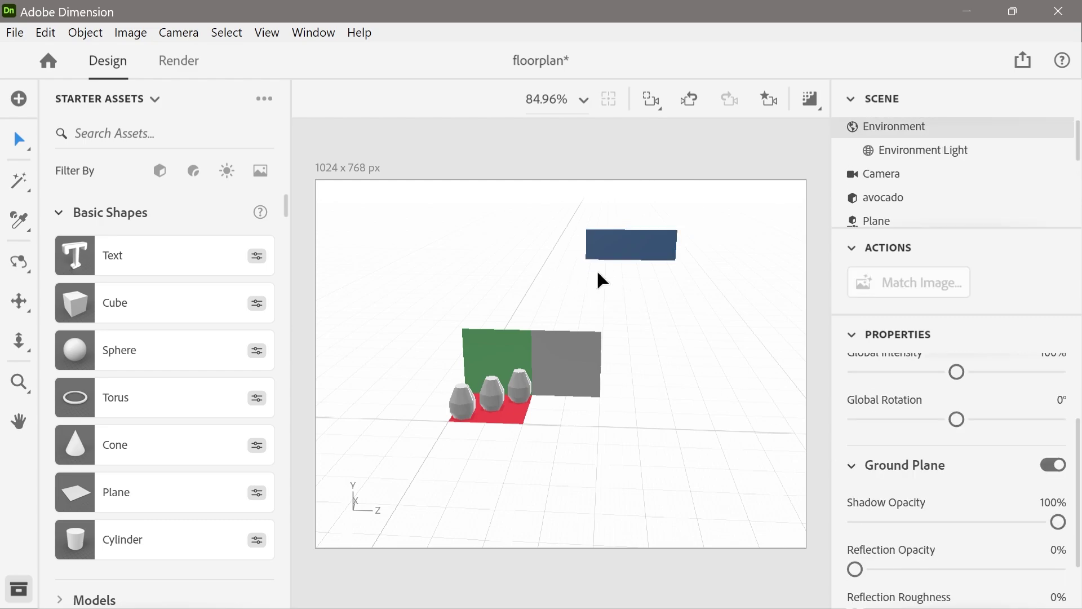
{"action": "right_click_drag", "start_coordinate": [572, 225], "coordinate": [622, 267]}
{"action": "left_click_drag", "start_coordinate": [621, 258], "coordinate": [608, 293]}
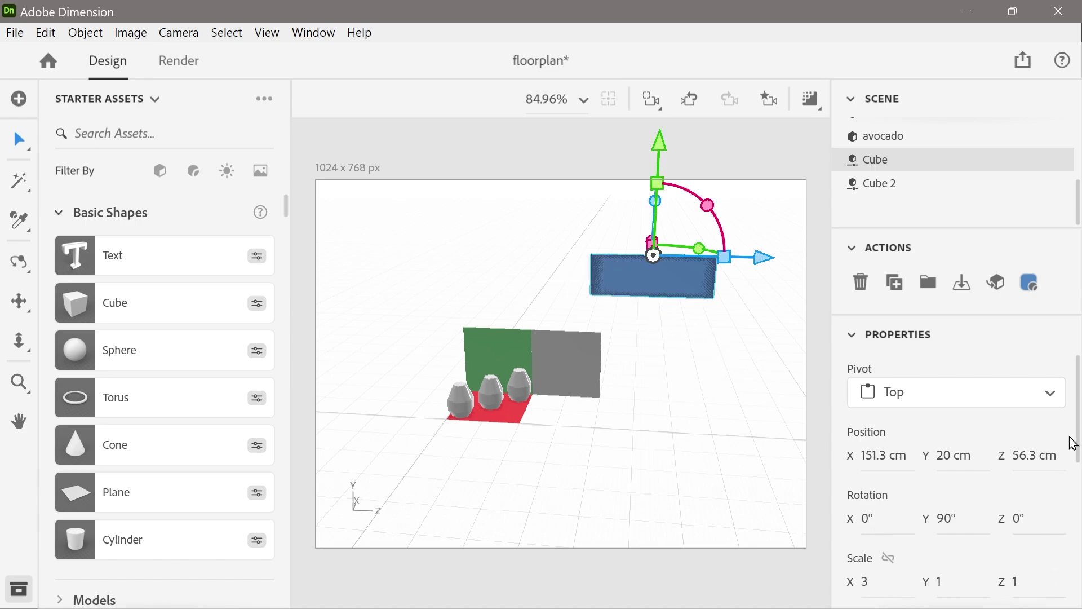
{"action": "left_click", "coordinate": [563, 392]}
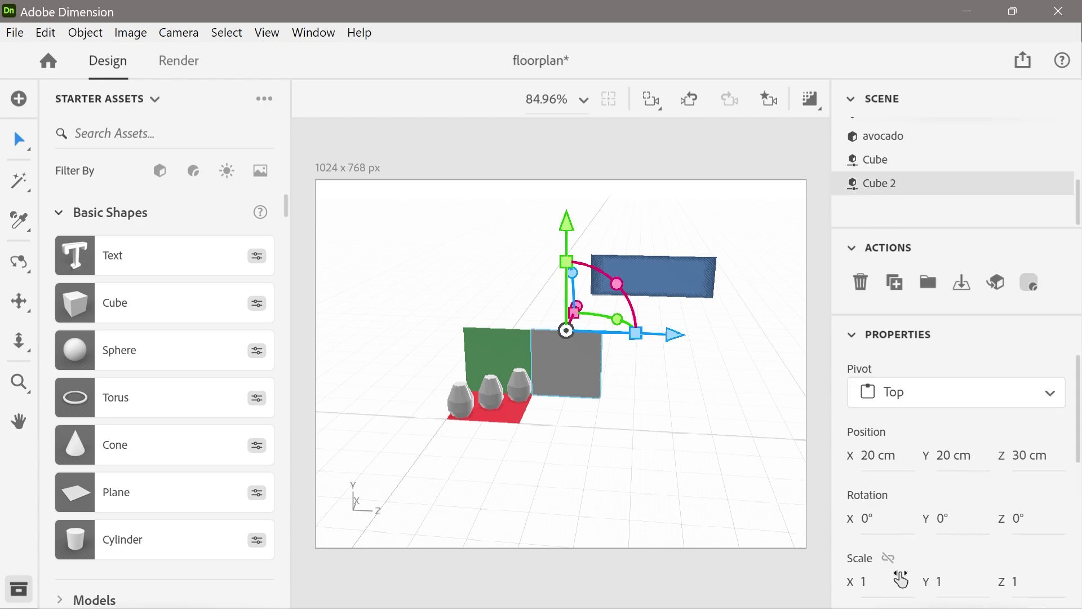
{"action": "left_click", "coordinate": [865, 577]}
Step: Set the grey slab's Z scale to 3, stretching it lengthwise
{"action": "left_click", "coordinate": [1025, 583]}
{"action": "type", "text": "3"}
{"action": "key", "text": "Return"}
{"action": "left_click_drag", "start_coordinate": [1025, 590], "coordinate": [1070, 590]}
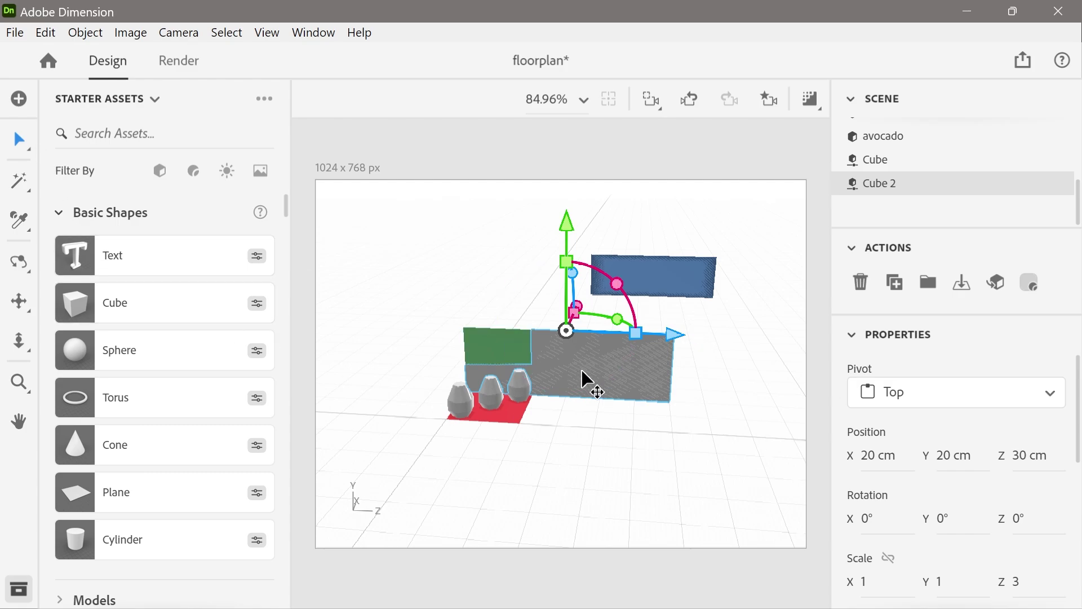
Step: Slide the grey slab along the green wall and set its Z position to 50 cm
{"action": "left_click_drag", "start_coordinate": [581, 370], "coordinate": [652, 379]}
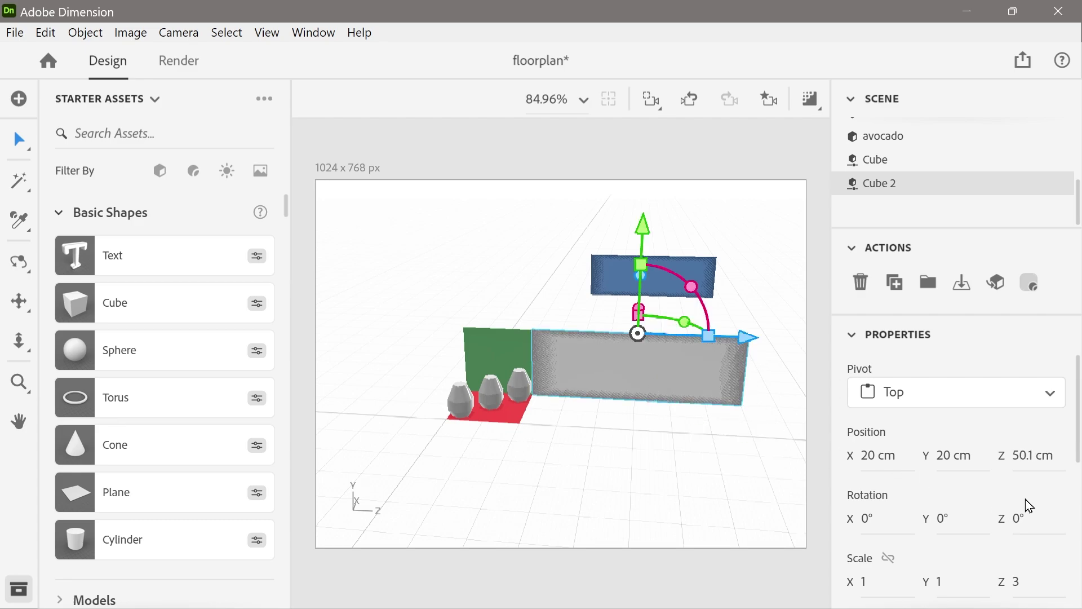
{"action": "left_click", "coordinate": [1033, 455]}
{"action": "type", "text": "50"}
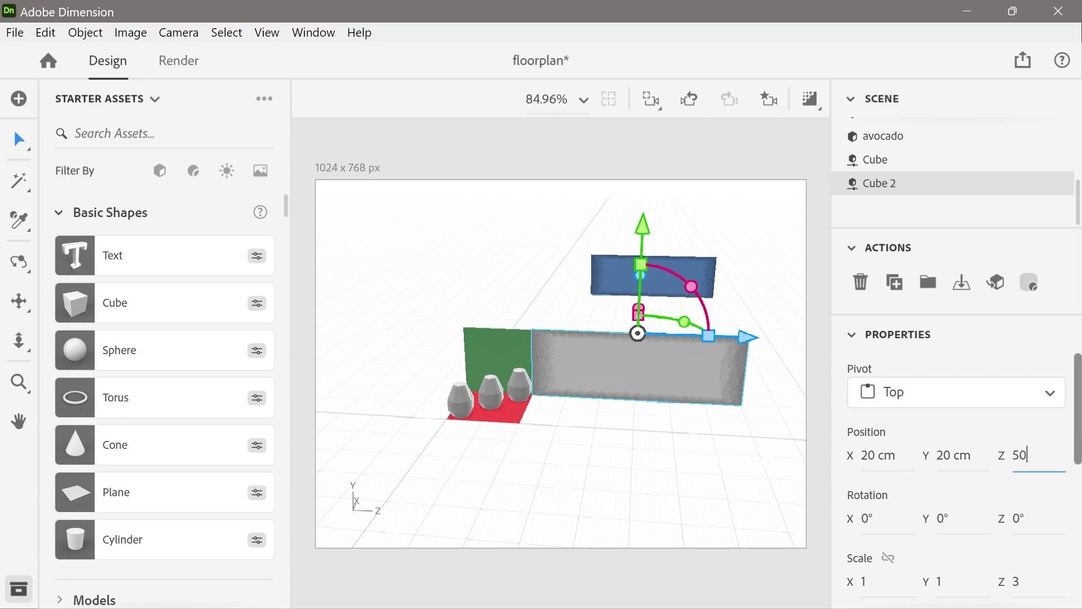
{"action": "left_click", "coordinate": [1051, 503]}
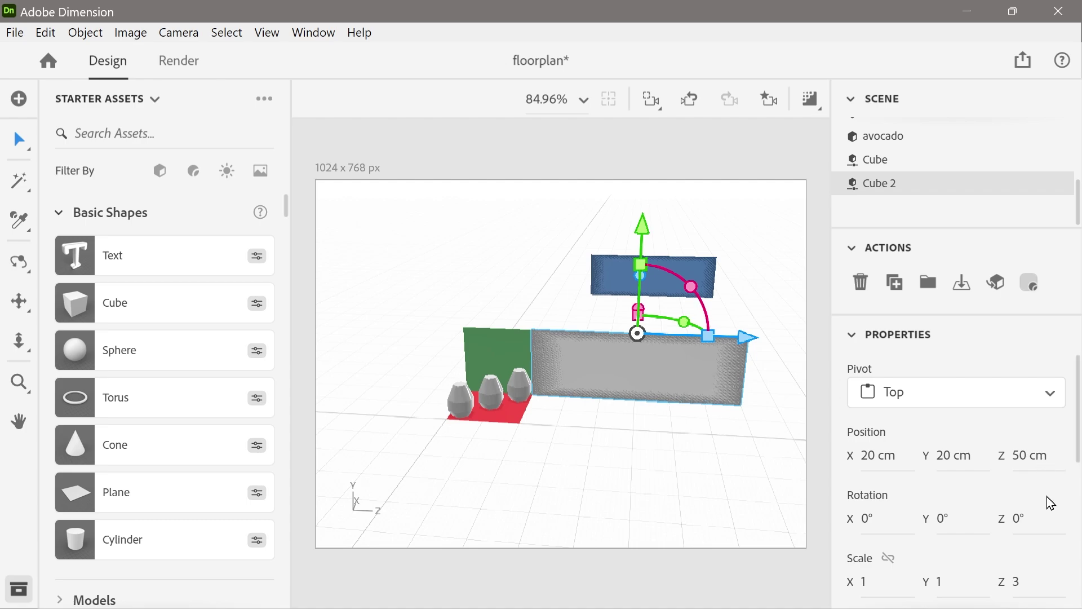
Step: Orbit the view, reselect the grey wall, and review its 0 × 20 × 60 cm size
{"action": "right_click_drag", "start_coordinate": [694, 472], "coordinate": [635, 495]}
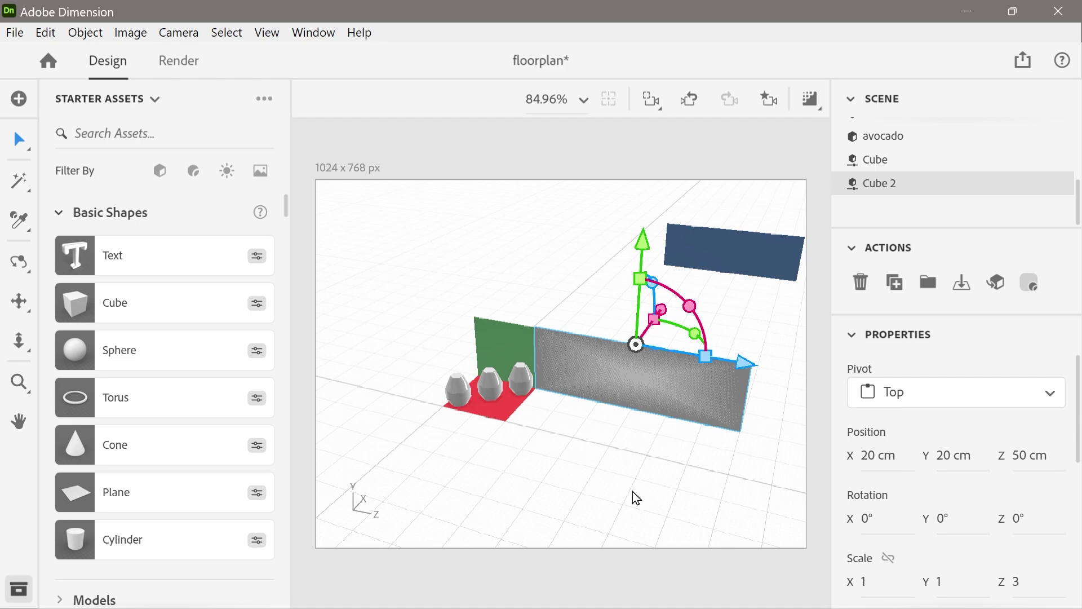
{"action": "left_click", "coordinate": [733, 308]}
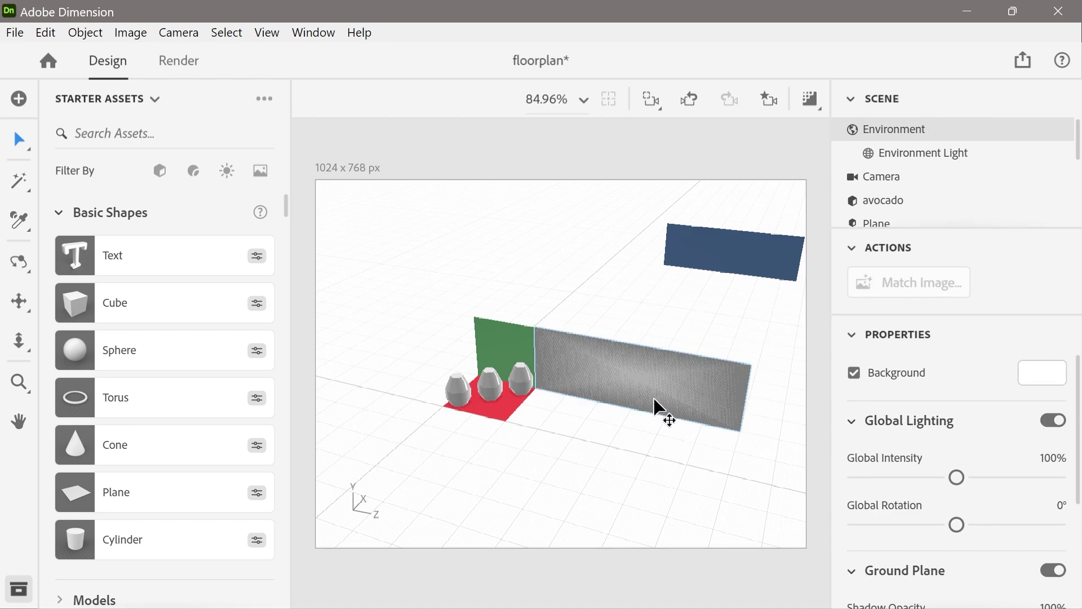
{"action": "left_click", "coordinate": [625, 377]}
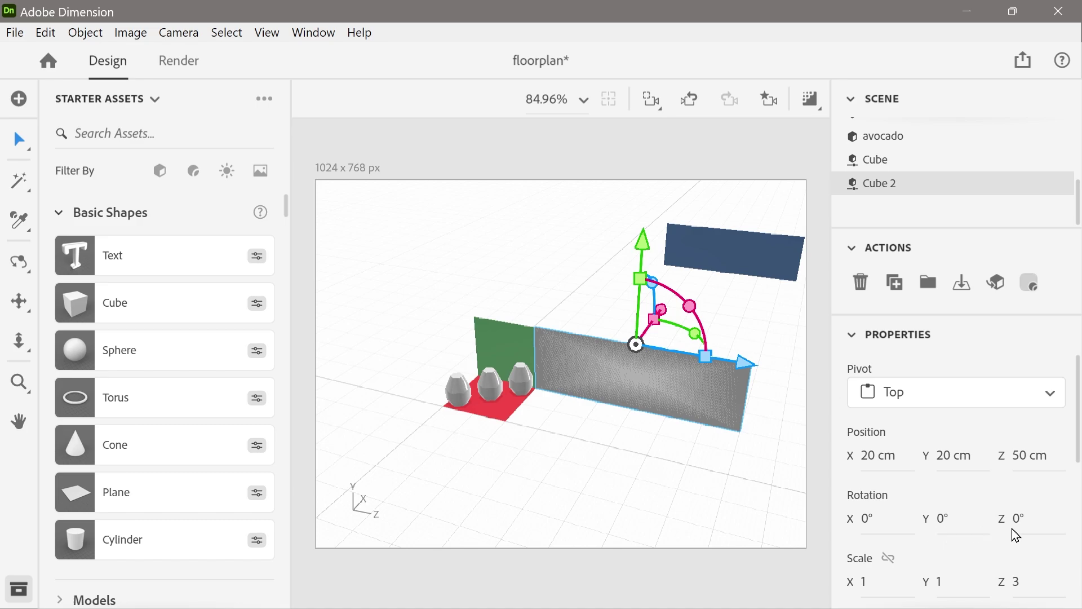
{"action": "scroll", "coordinate": [1078, 479], "scroll_direction": "down", "scroll_amount": 2}
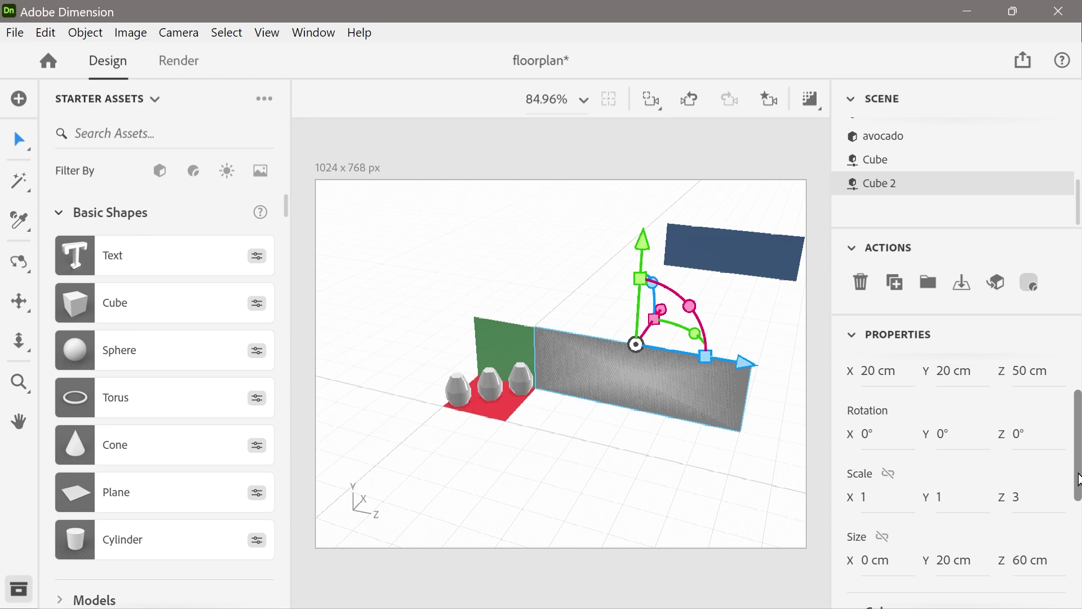
{"action": "scroll", "coordinate": [1079, 479], "scroll_direction": "down", "scroll_amount": 2}
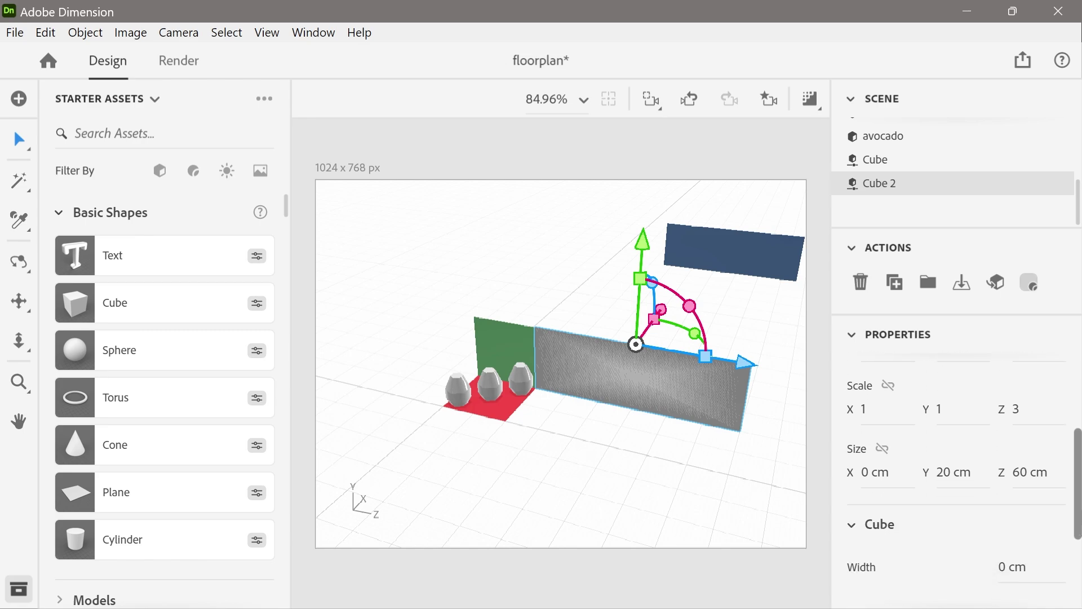
Step: Select the floating blue block and delete it from the scene
{"action": "scroll", "coordinate": [1075, 600], "scroll_direction": "down", "scroll_amount": 4}
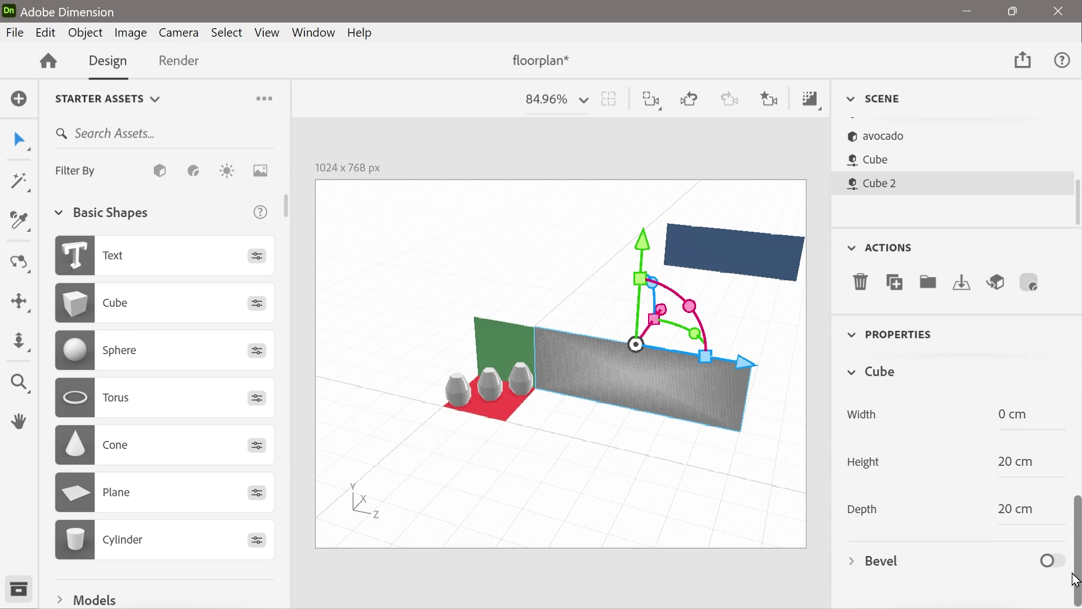
{"action": "scroll", "coordinate": [1077, 551], "scroll_direction": "up", "scroll_amount": 2}
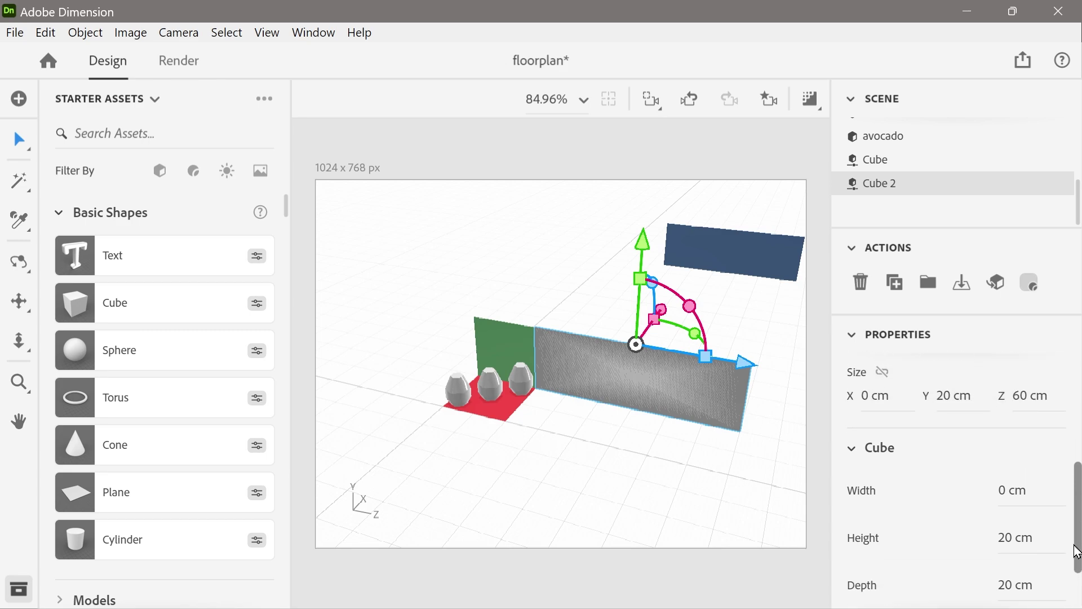
{"action": "scroll", "coordinate": [1077, 551], "scroll_direction": "up", "scroll_amount": 5}
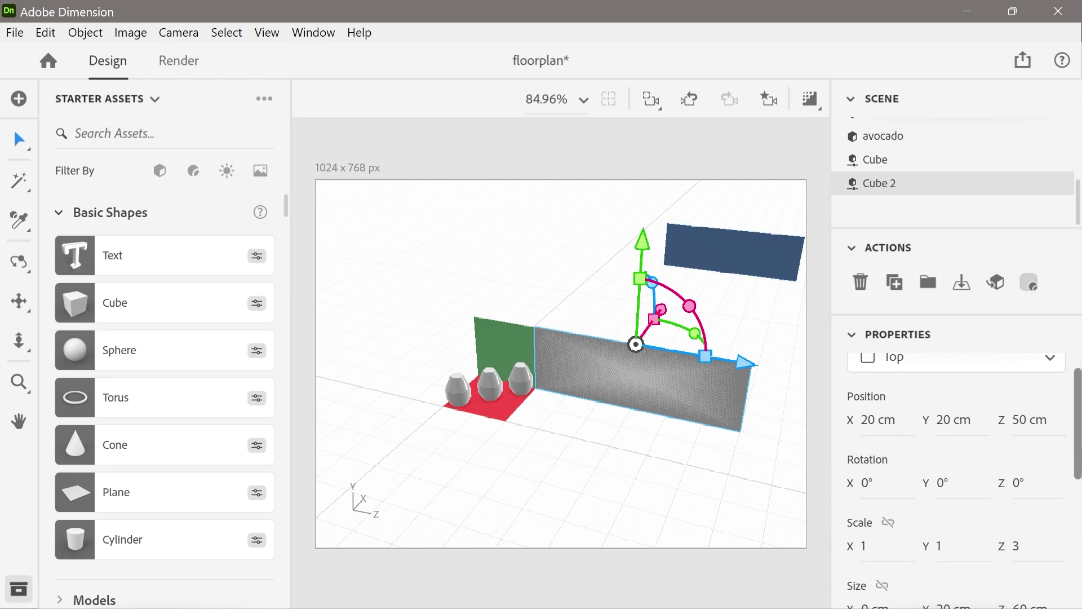
{"action": "left_click", "coordinate": [710, 437]}
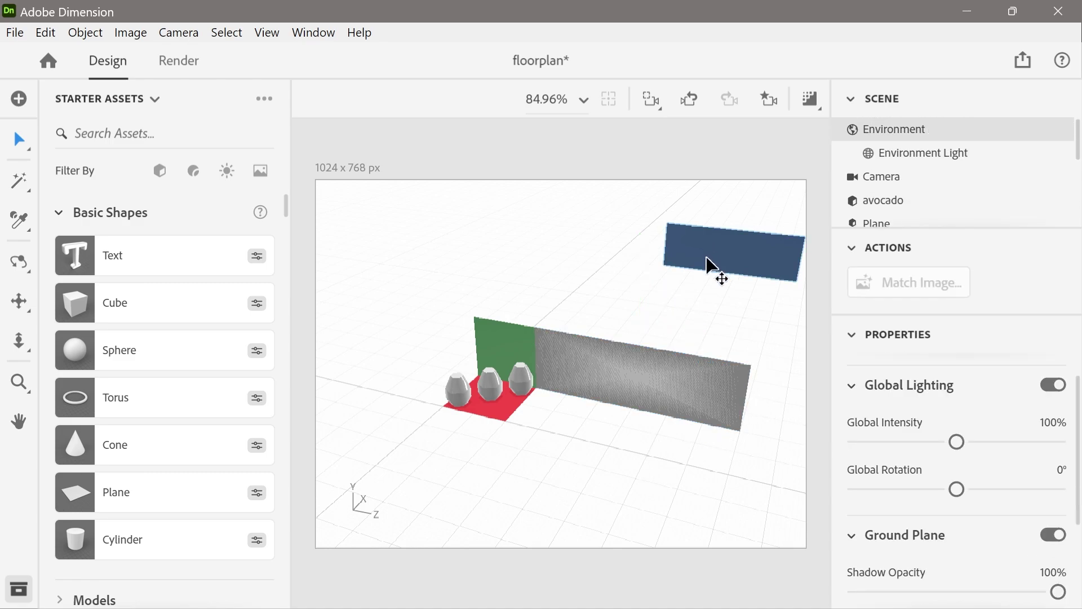
{"action": "left_click", "coordinate": [708, 266]}
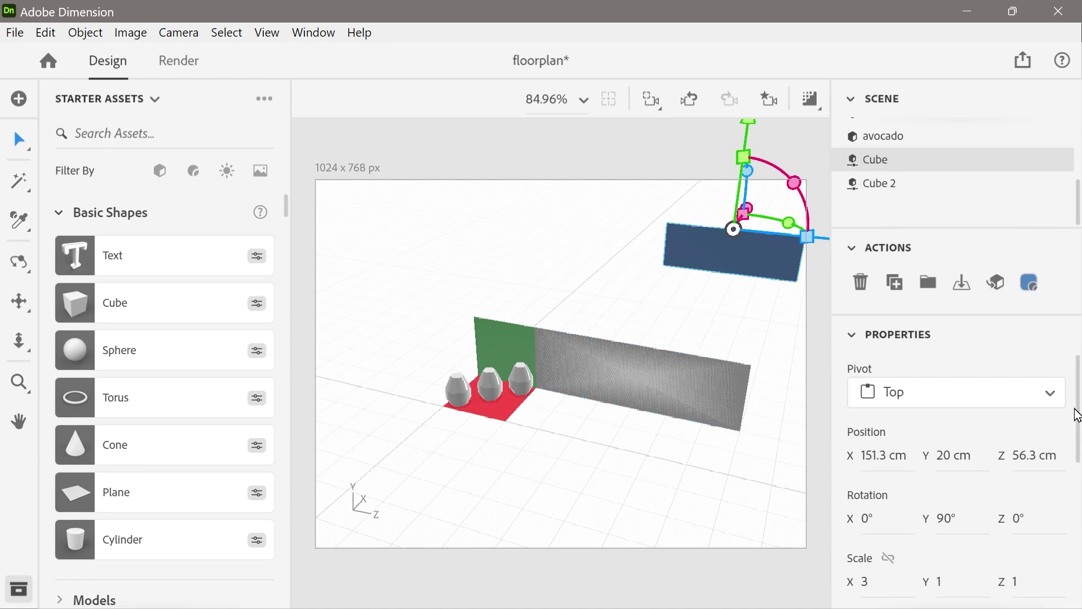
{"action": "scroll", "coordinate": [1081, 423], "scroll_direction": "down", "scroll_amount": 2}
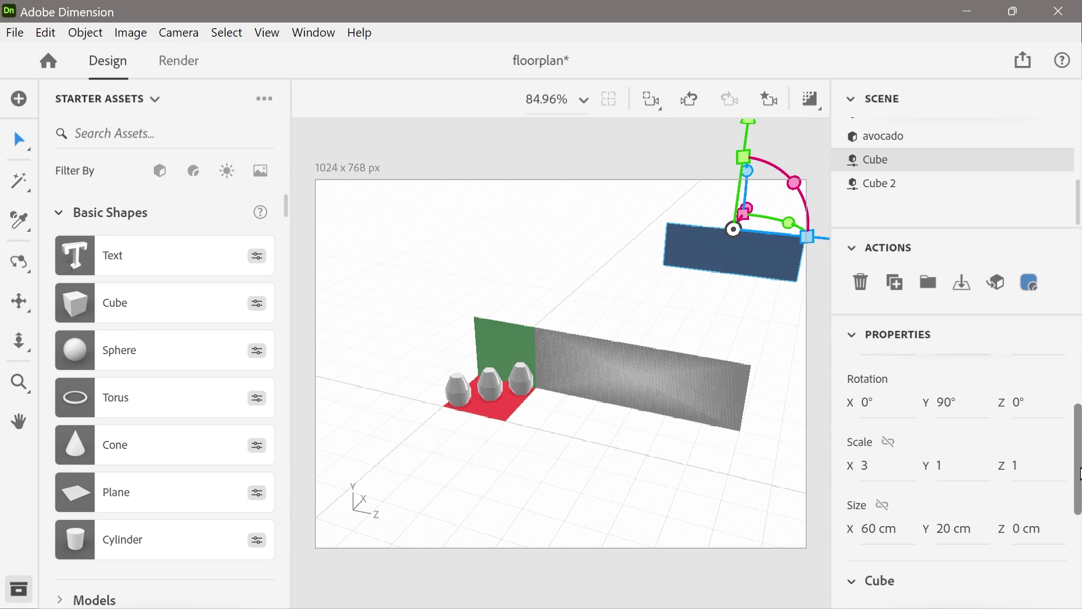
{"action": "scroll", "coordinate": [1081, 423], "scroll_direction": "up", "scroll_amount": 3}
{"action": "left_click", "coordinate": [738, 299]}
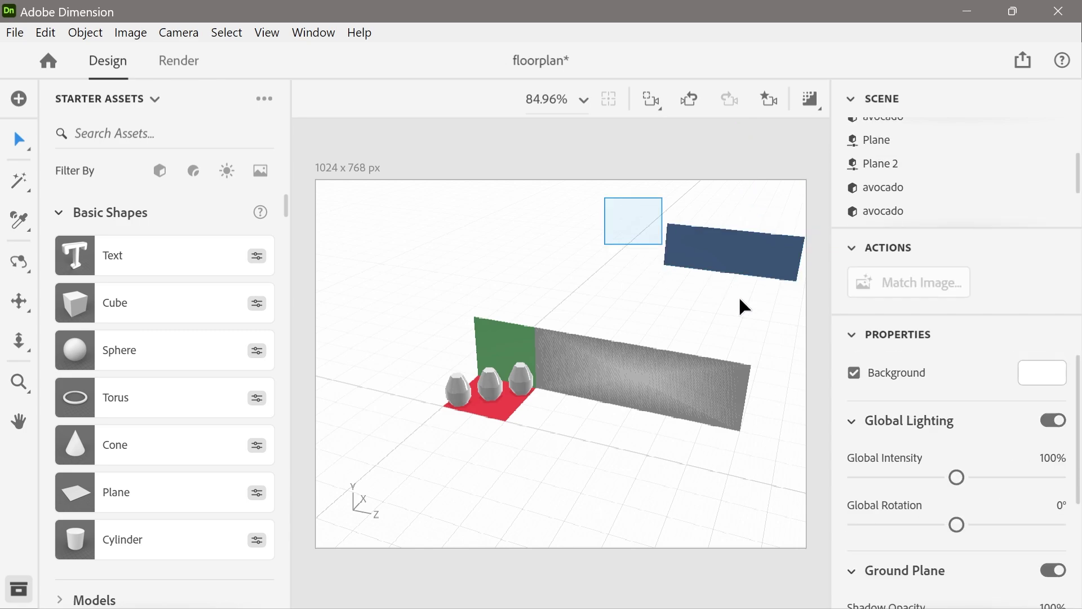
{"action": "left_click", "coordinate": [705, 272]}
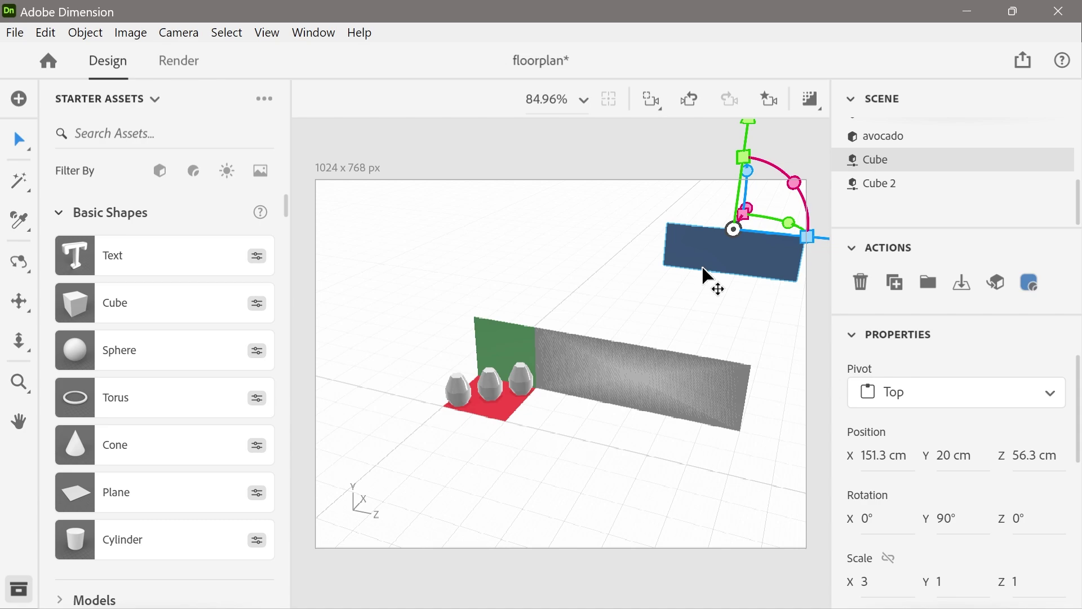
{"action": "key", "text": "Delete"}
Step: Select the grey wall Cube 2 to show its Default Material 8 settings
{"action": "left_click", "coordinate": [600, 377]}
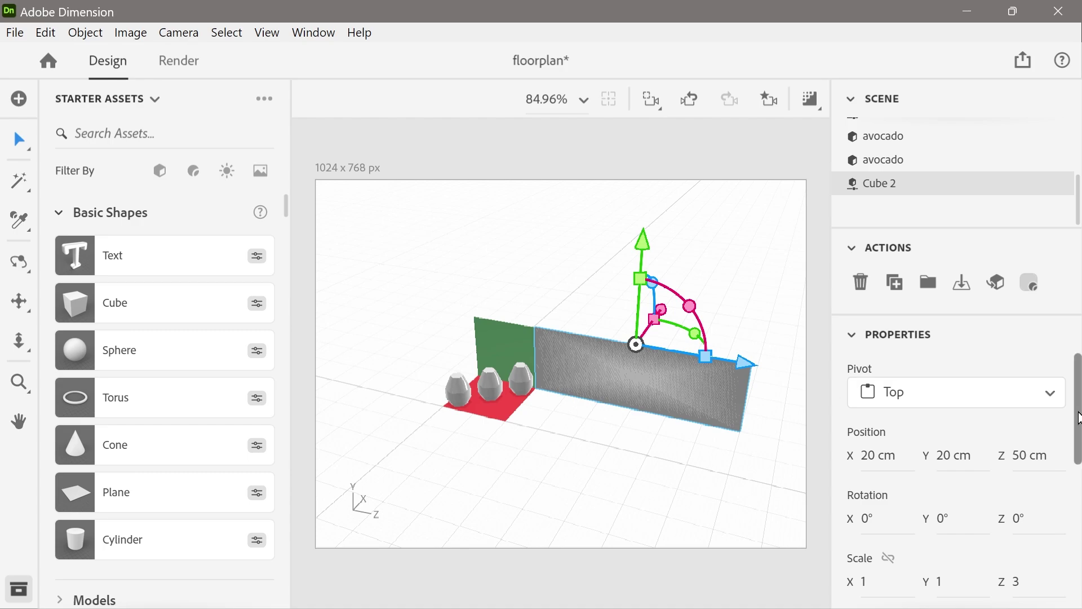
{"action": "scroll", "coordinate": [1078, 458], "scroll_direction": "down", "scroll_amount": 2}
{"action": "scroll", "coordinate": [1078, 389], "scroll_direction": "up", "scroll_amount": 2}
Step: Change Cube 2's material base colour to the blue preset
{"action": "left_click", "coordinate": [1029, 282]}
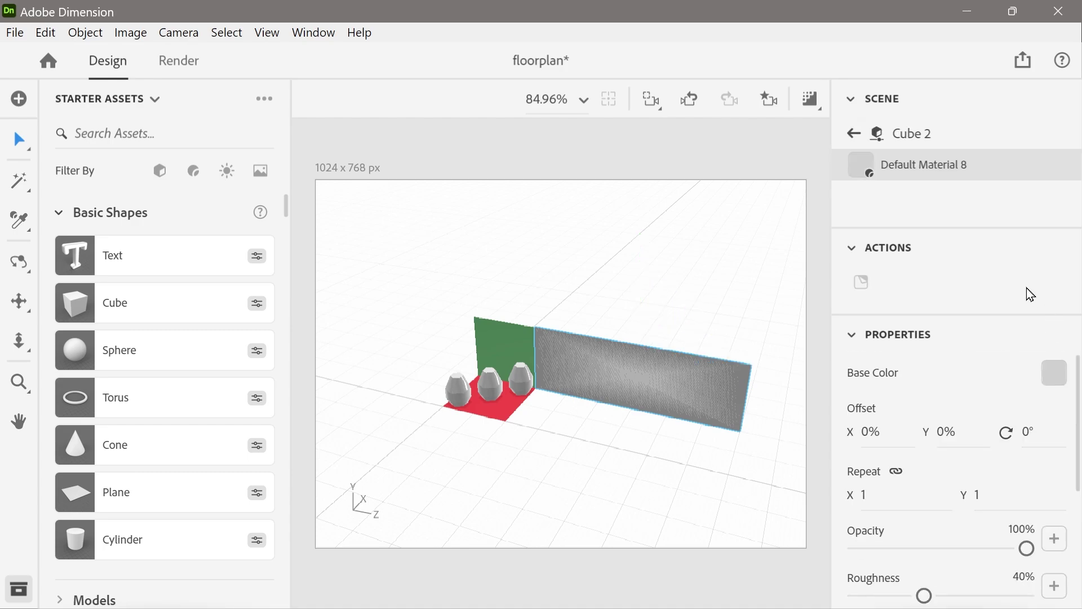
{"action": "left_click", "coordinate": [1060, 370]}
{"action": "left_click", "coordinate": [926, 461]}
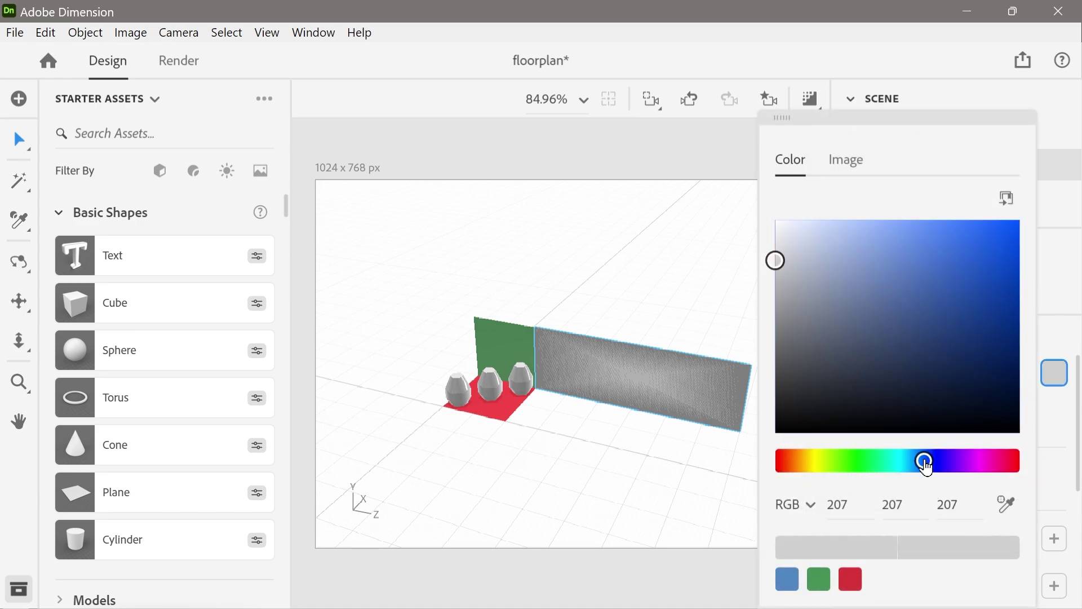
{"action": "left_click", "coordinate": [786, 581]}
{"action": "left_click", "coordinate": [551, 269]}
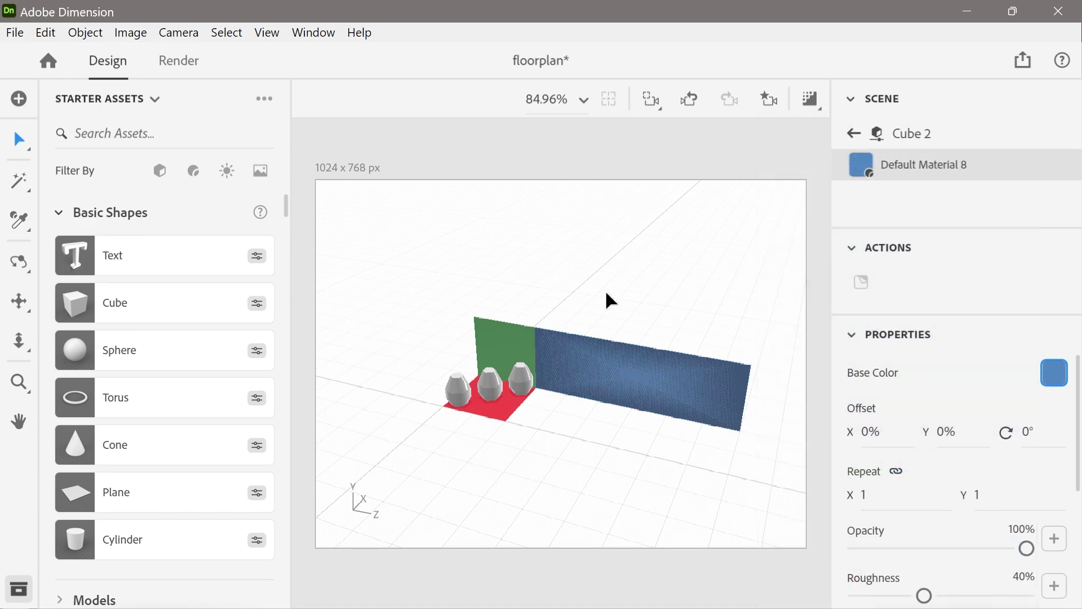
{"action": "mouse_move", "coordinate": [640, 394]}
{"action": "middle_mouse_down"}
{"action": "mouse_move", "coordinate": [452, 380]}
{"action": "mouse_move", "coordinate": [657, 414]}
{"action": "mouse_move", "coordinate": [684, 394]}
{"action": "mouse_move", "coordinate": [608, 445]}
{"action": "mouse_move", "coordinate": [573, 339]}
{"action": "mouse_move", "coordinate": [624, 387]}
{"action": "middle_mouse_up"}
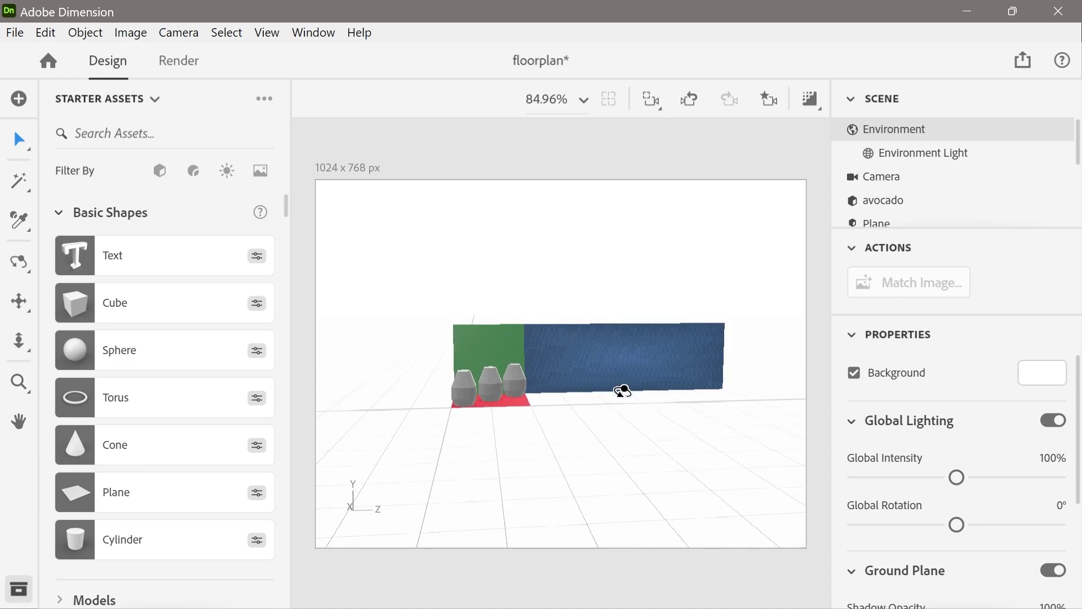
Step: Orbit the camera to look down on the walls and red floor from above
{"action": "left_click", "coordinate": [478, 345]}
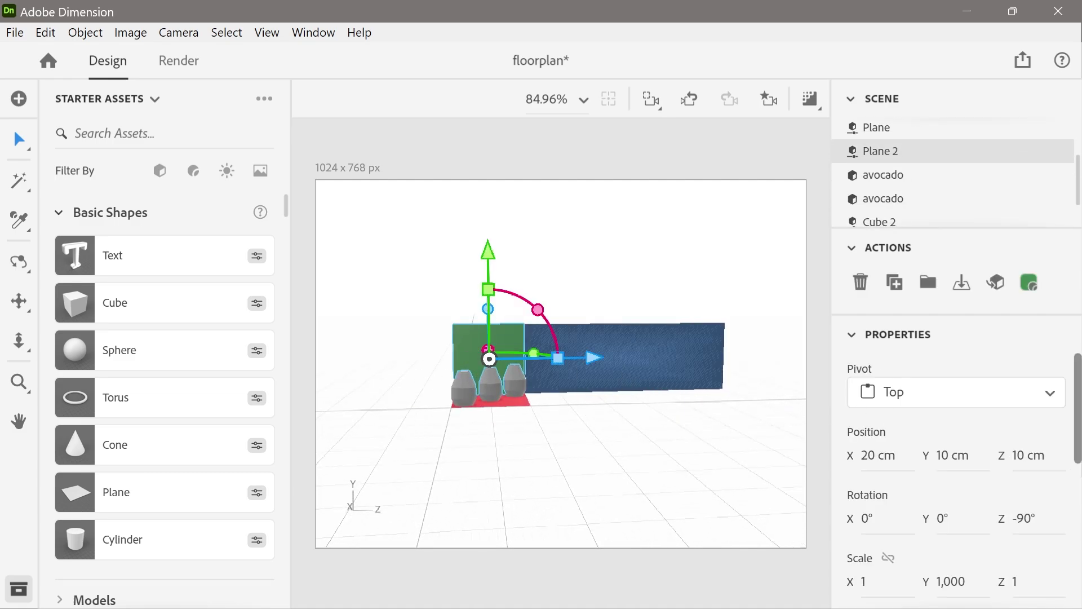
{"action": "left_click", "coordinate": [510, 404], "text": "shift"}
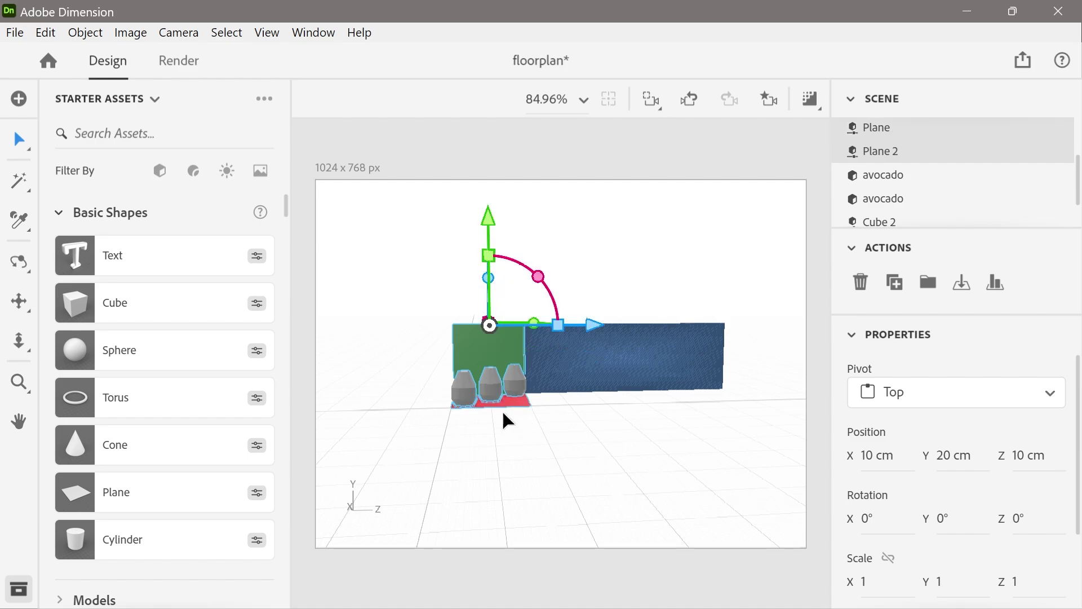
{"action": "left_click_drag", "start_coordinate": [504, 420], "coordinate": [524, 428]}
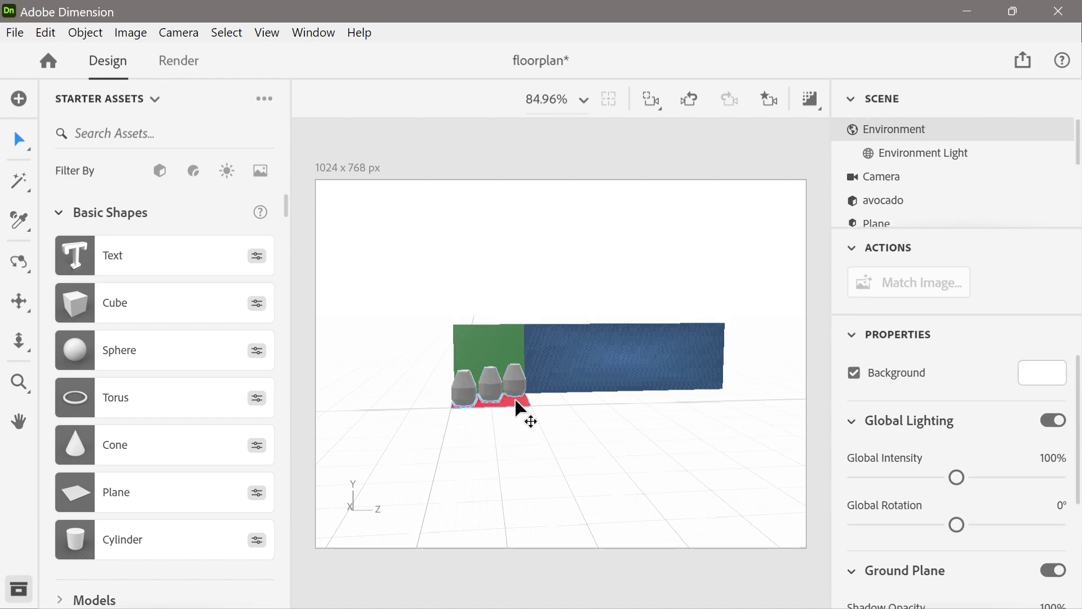
{"action": "middle_click_drag", "start_coordinate": [516, 406], "coordinate": [512, 451]}
{"action": "left_click", "coordinate": [509, 436]}
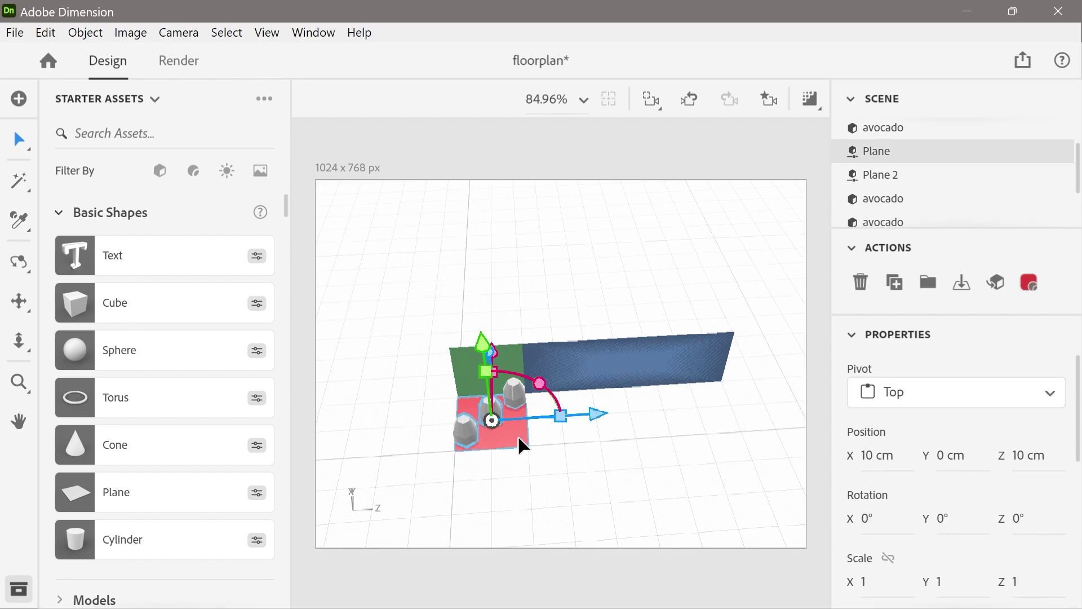
{"action": "left_click", "coordinate": [613, 489]}
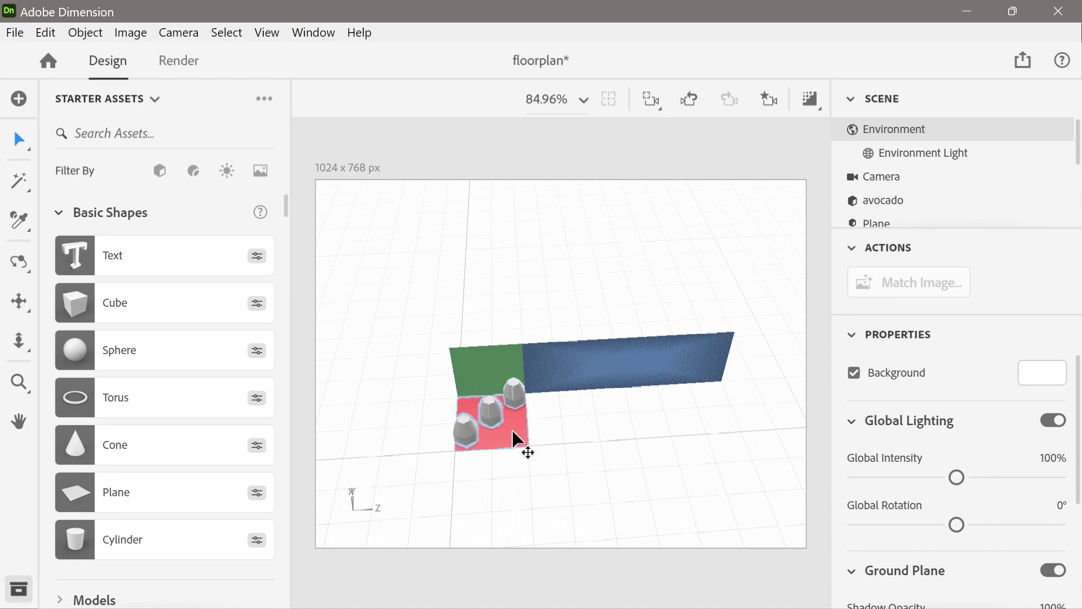
Step: Select the red floor with the Magic Wand and confirm it measures 20 by 20 cm
{"action": "left_click", "coordinate": [18, 191]}
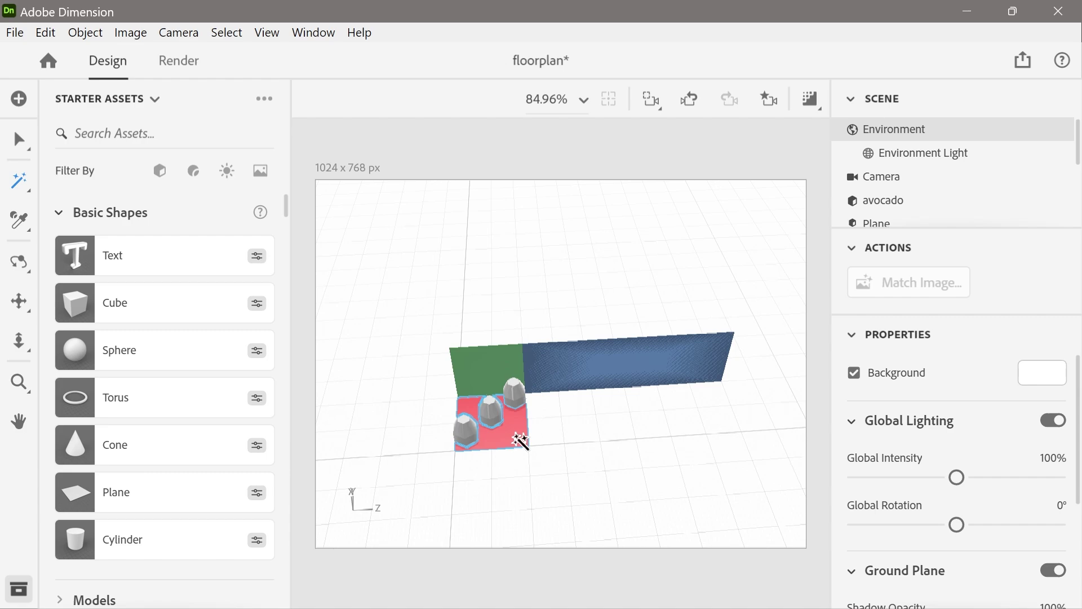
{"action": "left_click", "coordinate": [517, 438]}
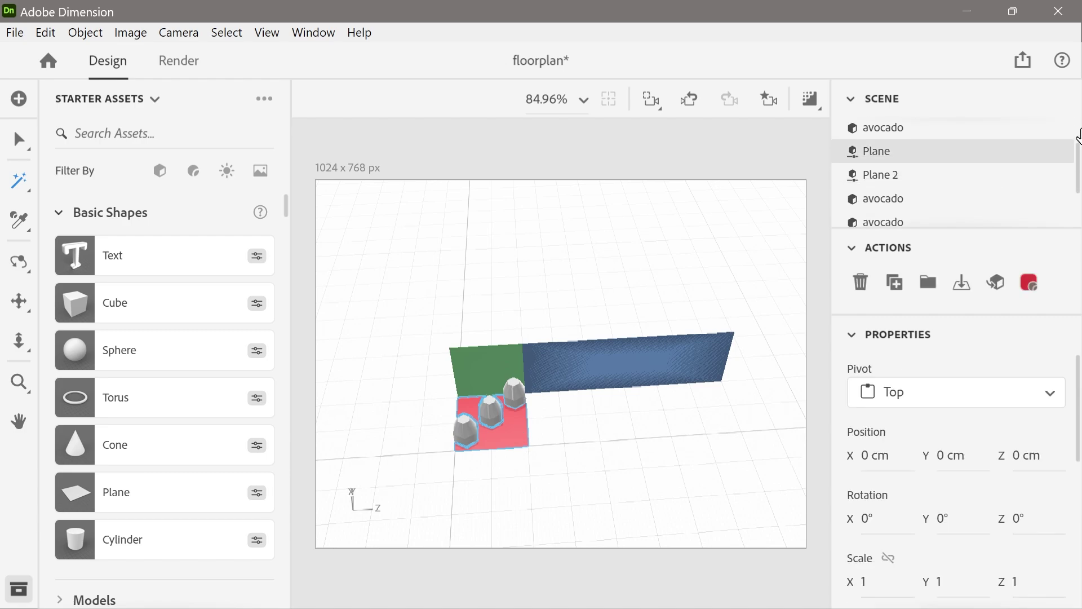
{"action": "left_click_drag", "start_coordinate": [1079, 167], "coordinate": [1075, 221]}
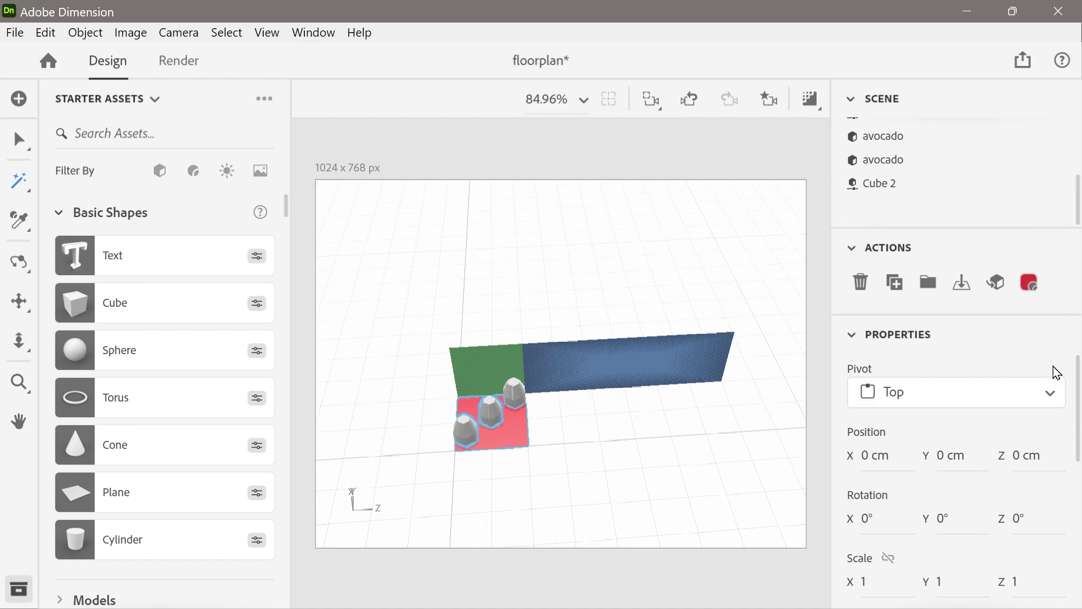
{"action": "left_click_drag", "start_coordinate": [1079, 410], "coordinate": [1079, 581]}
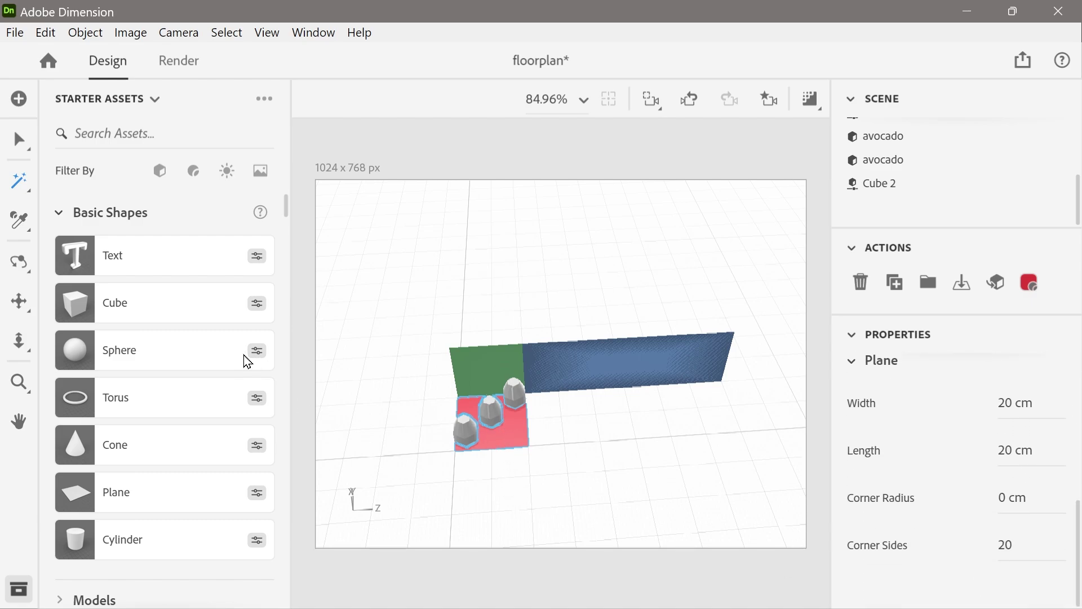
Step: Return to the Select tool and reselect the blue Cube 2 wall
{"action": "left_click", "coordinate": [17, 142]}
{"action": "left_click", "coordinate": [652, 420]}
{"action": "left_click", "coordinate": [647, 383]}
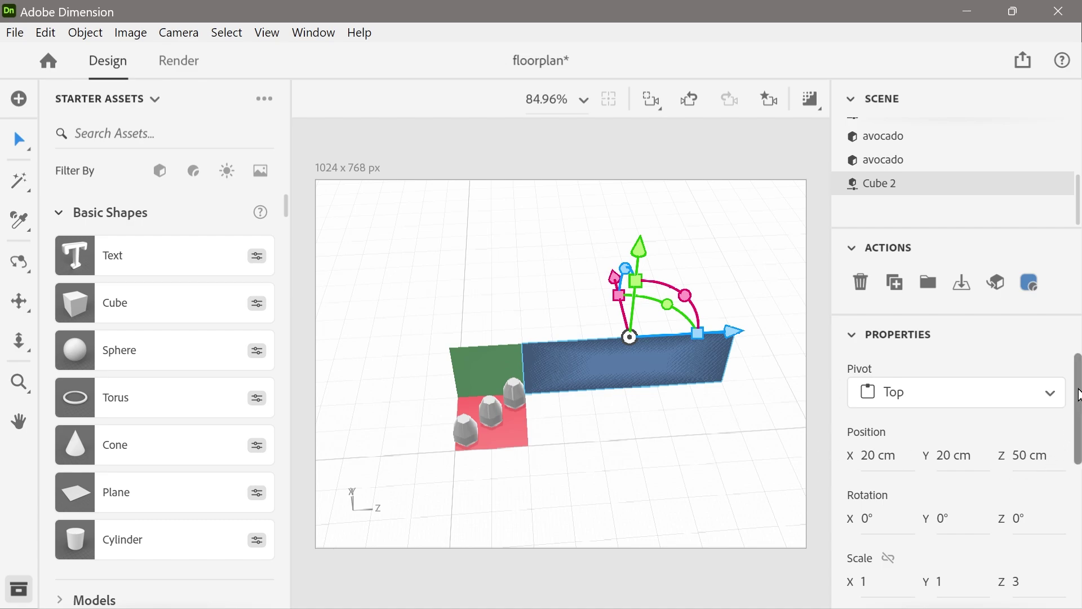
{"action": "mouse_move", "coordinate": [1080, 388]}
{"action": "left_mouse_down"}
{"action": "mouse_move", "coordinate": [1077, 558]}
{"action": "mouse_move", "coordinate": [1077, 386]}
{"action": "left_mouse_up"}
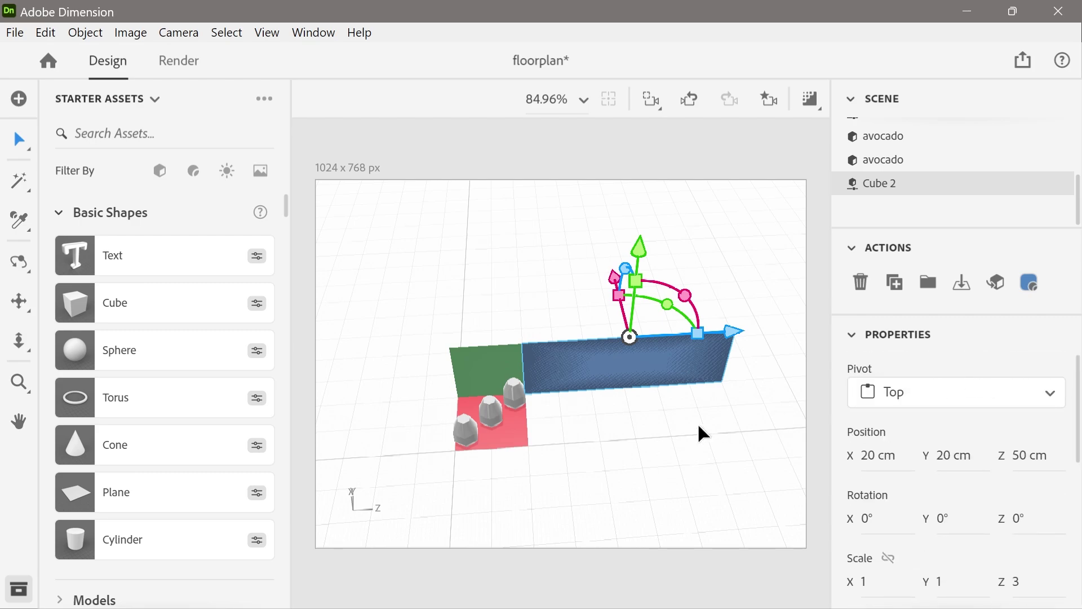
{"action": "right_click_drag", "start_coordinate": [699, 428], "coordinate": [580, 448]}
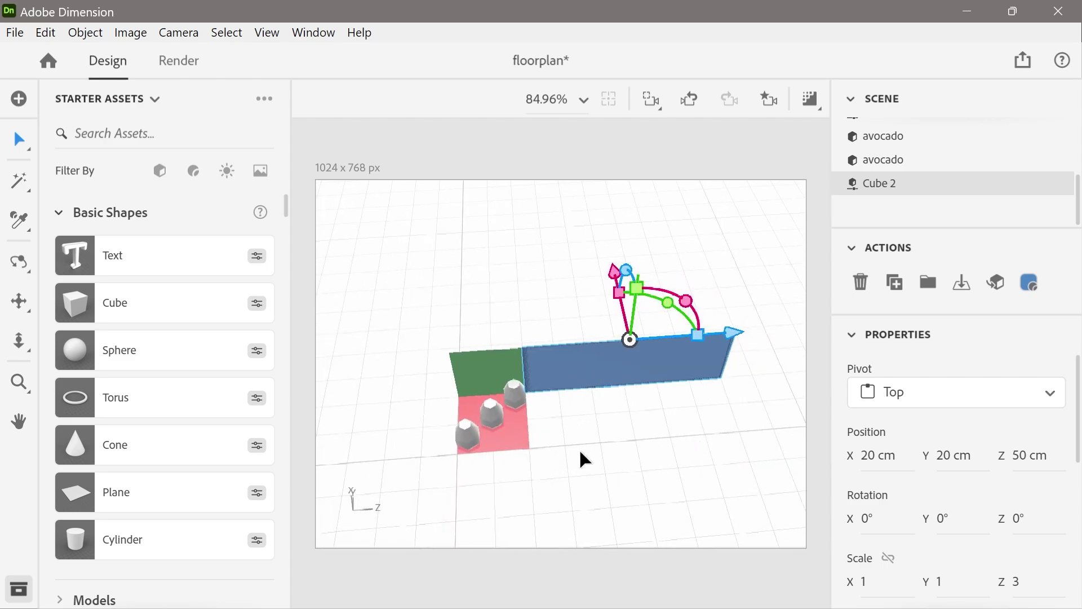
{"action": "left_click", "coordinate": [504, 429]}
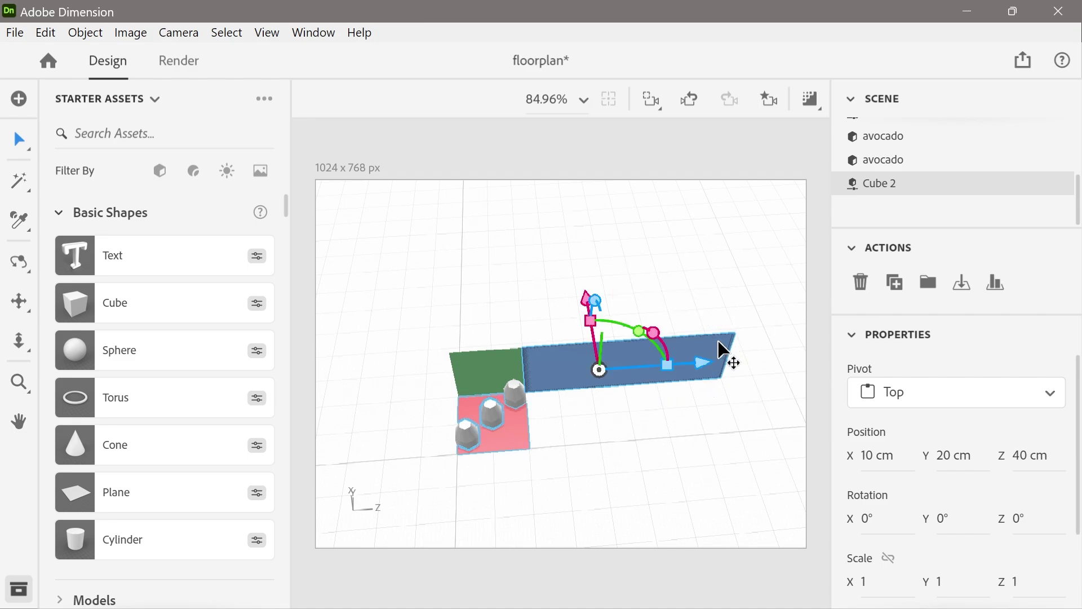
{"action": "right_click_drag", "start_coordinate": [684, 431], "coordinate": [666, 403]}
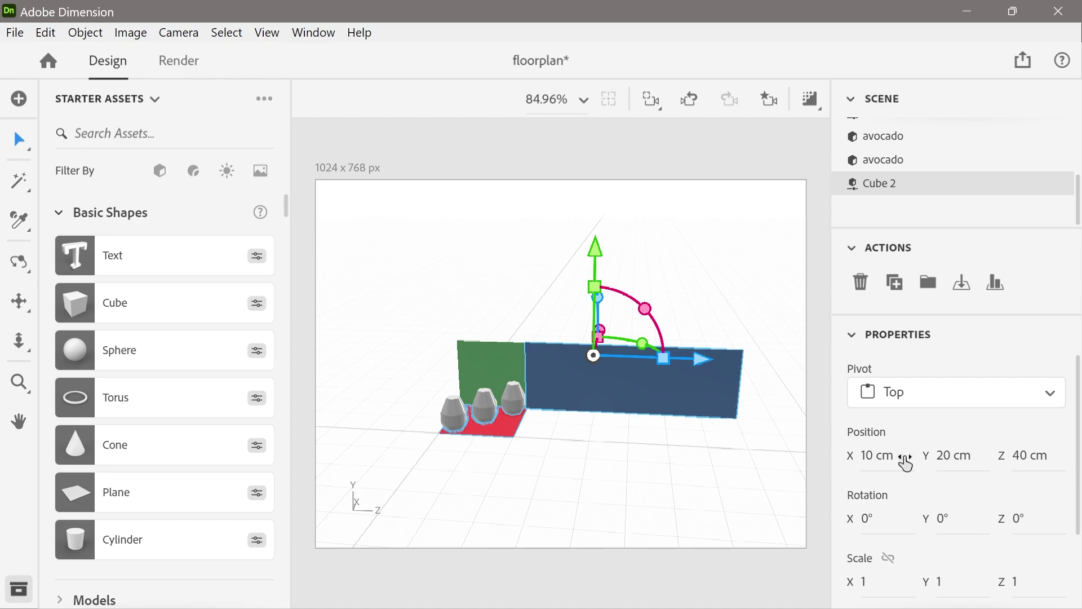
{"action": "left_click_drag", "start_coordinate": [1078, 471], "coordinate": [1080, 544]}
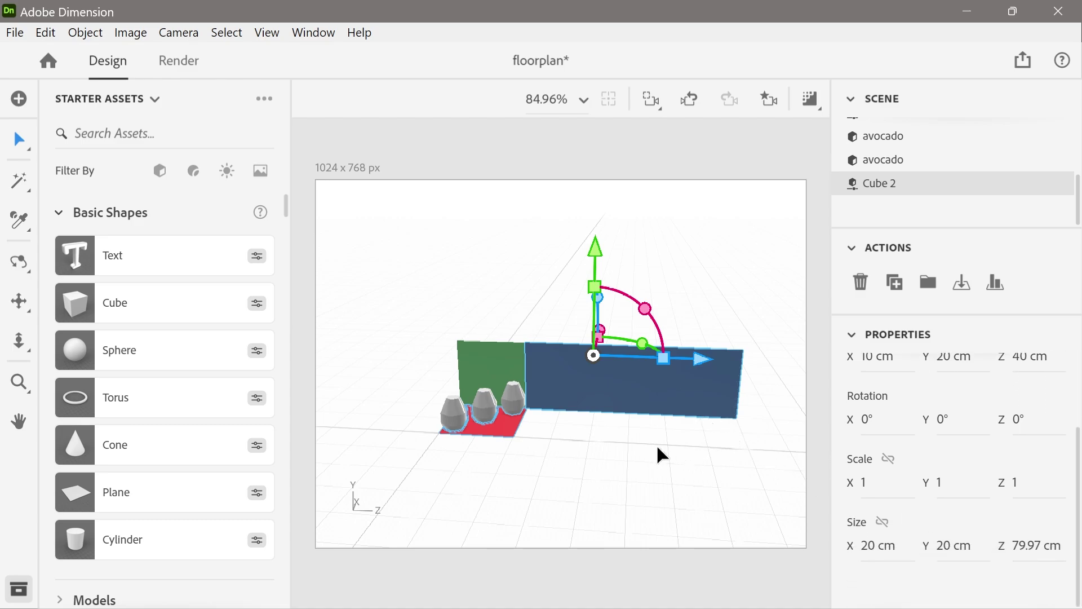
{"action": "middle_click_drag", "start_coordinate": [620, 434], "coordinate": [649, 506]}
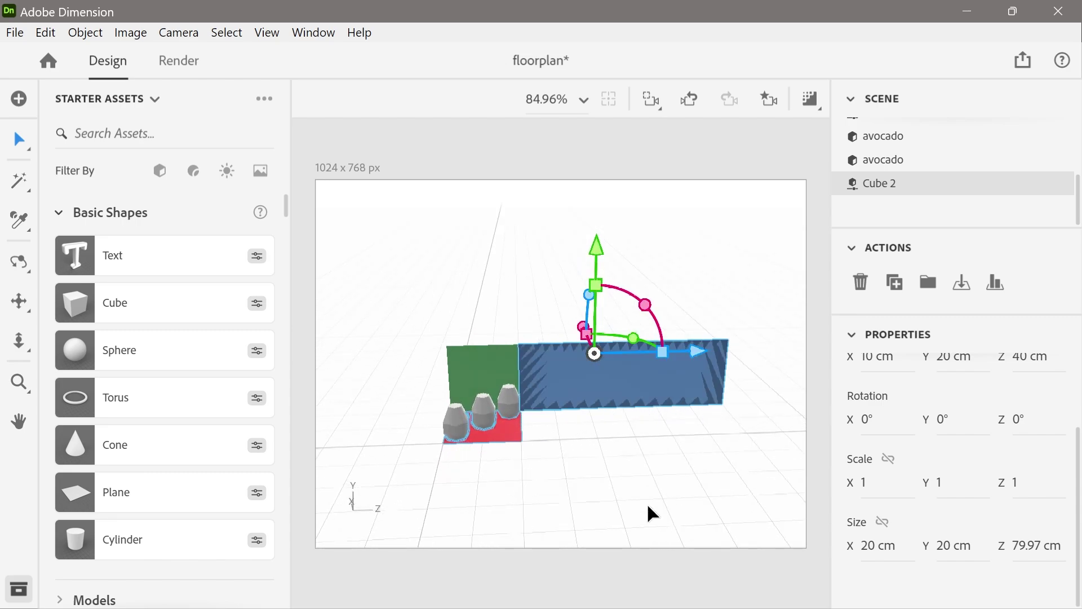
{"action": "middle_click_drag", "start_coordinate": [602, 459], "coordinate": [580, 510]}
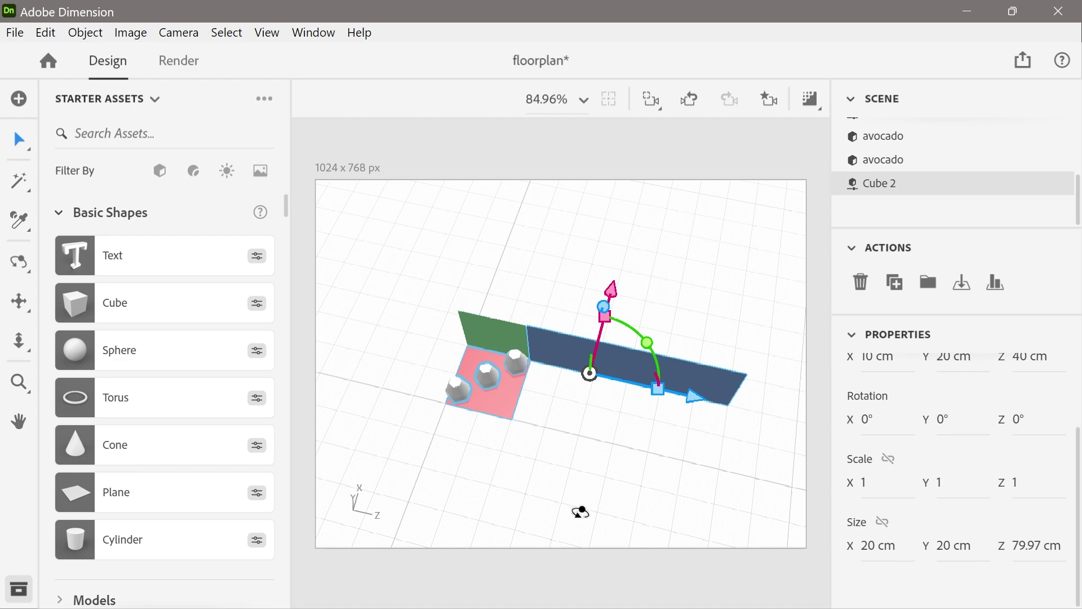
Step: Jump to the Floor Plan camera bookmark, pan left, and add a 20 cm cube
{"action": "left_click", "coordinate": [769, 107]}
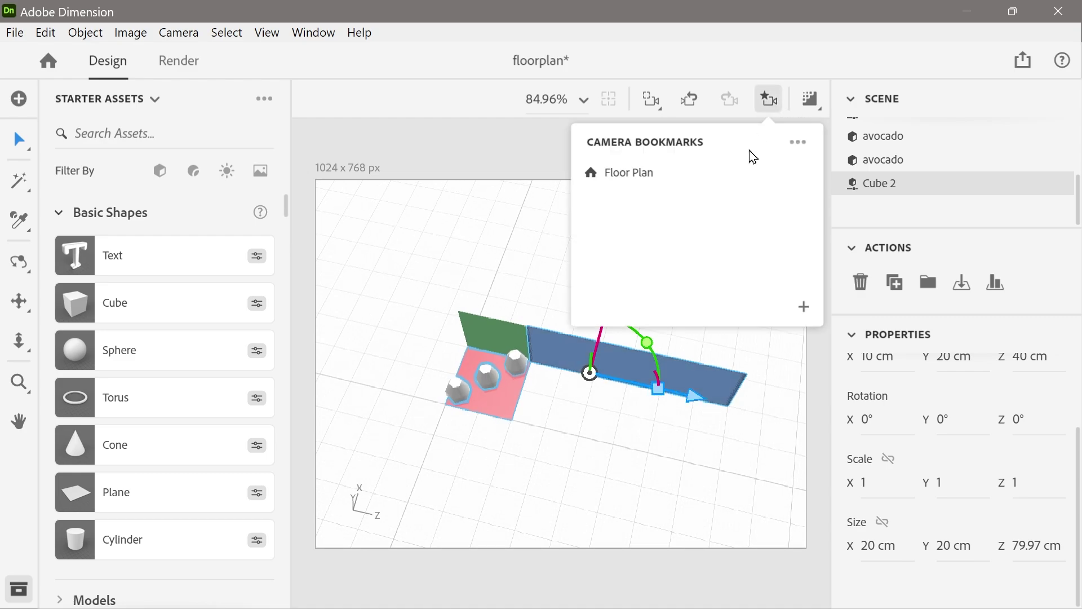
{"action": "left_click", "coordinate": [688, 178]}
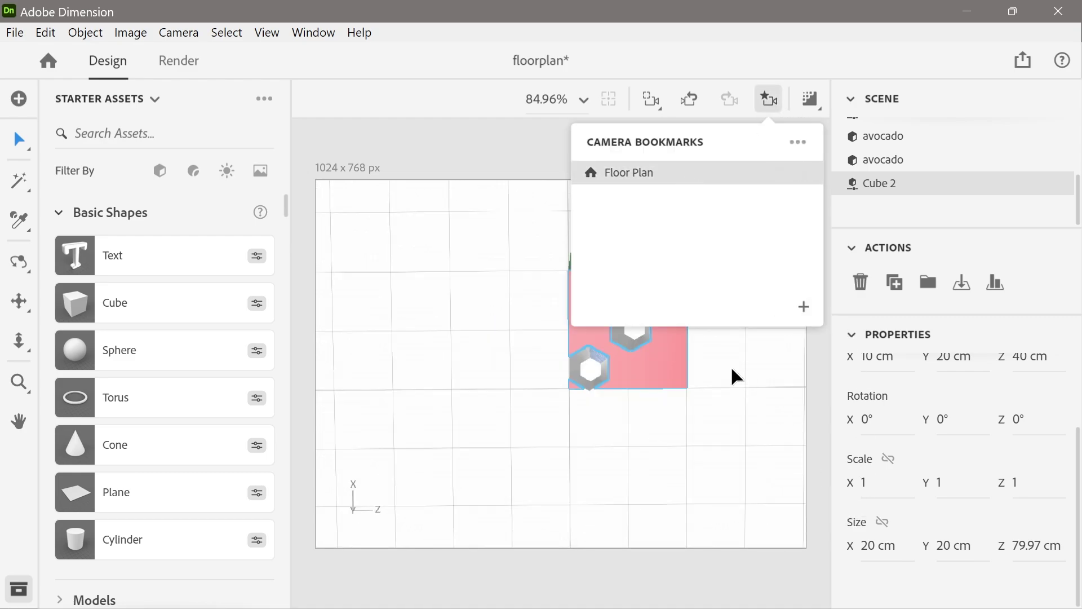
{"action": "left_click", "coordinate": [536, 141]}
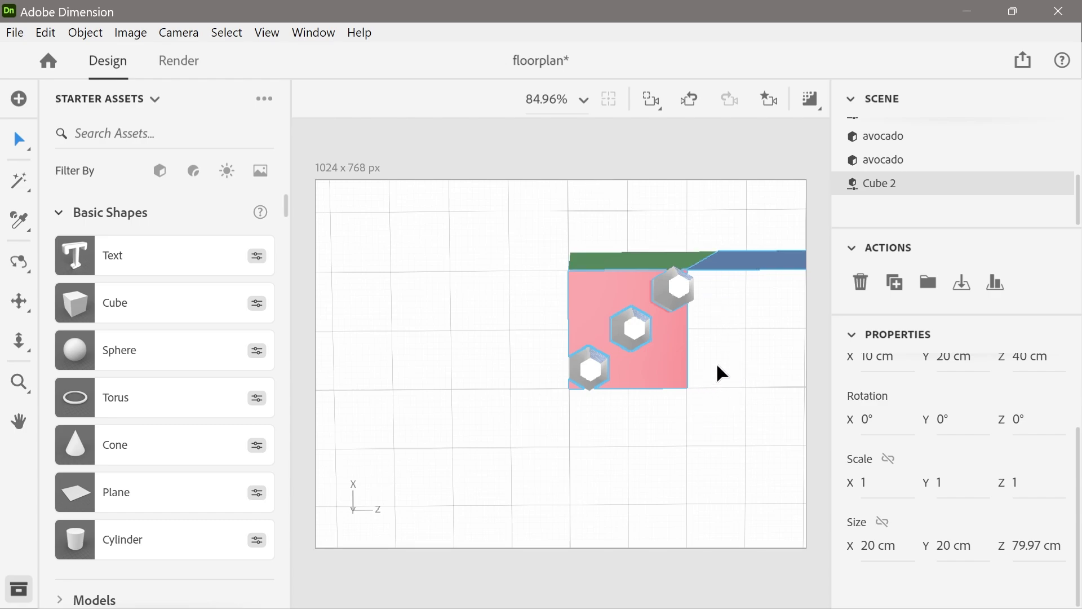
{"action": "key", "text": "2"}
{"action": "left_click_drag", "start_coordinate": [725, 372], "coordinate": [377, 350]}
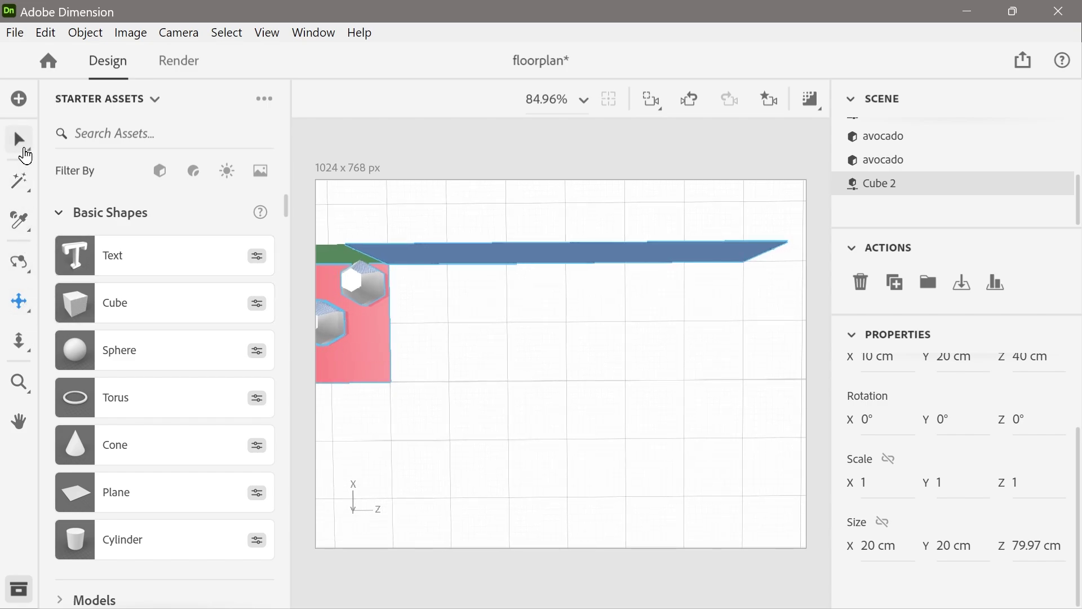
{"action": "left_click", "coordinate": [143, 300]}
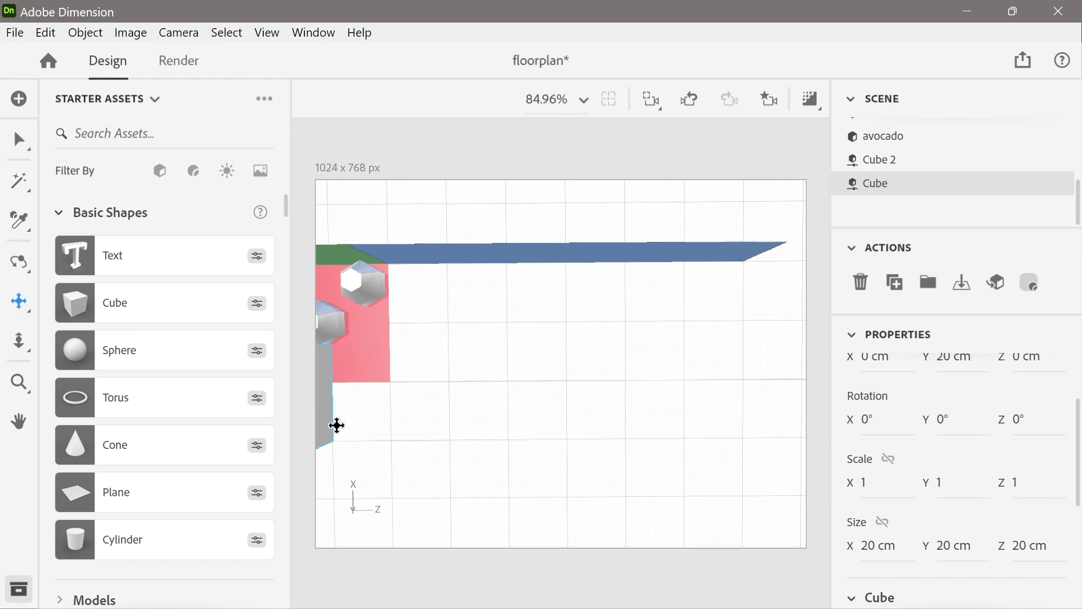
Step: Drag the new white cube to sit right of the pink floor, between the green and blue walls
{"action": "middle_click_drag", "start_coordinate": [355, 426], "coordinate": [453, 416]}
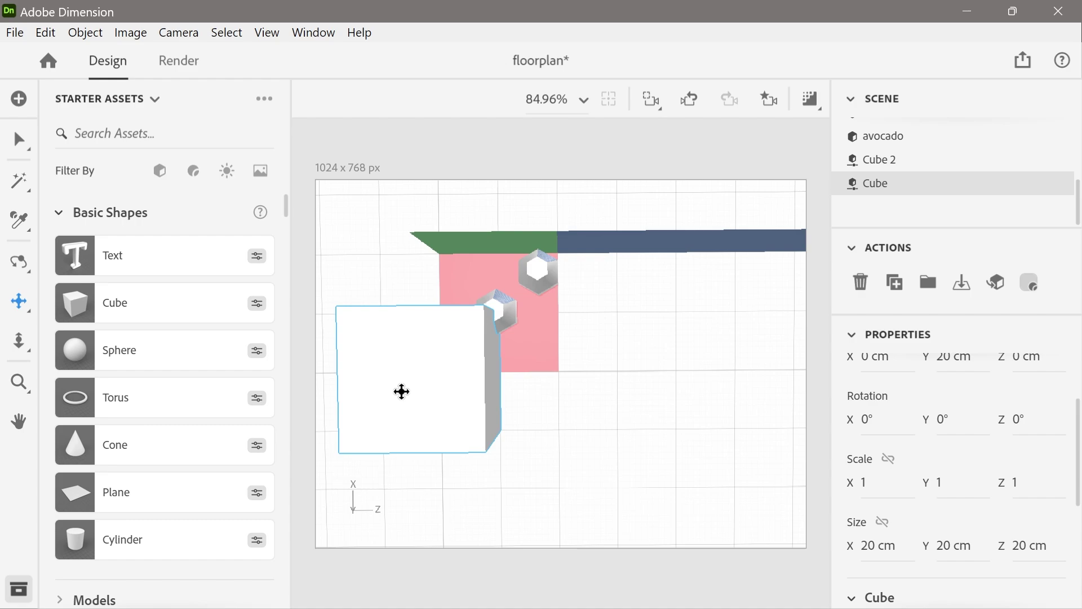
{"action": "key", "text": "v"}
{"action": "left_click_drag", "start_coordinate": [417, 388], "coordinate": [632, 341]}
{"action": "left_click_drag", "start_coordinate": [584, 372], "coordinate": [459, 434]}
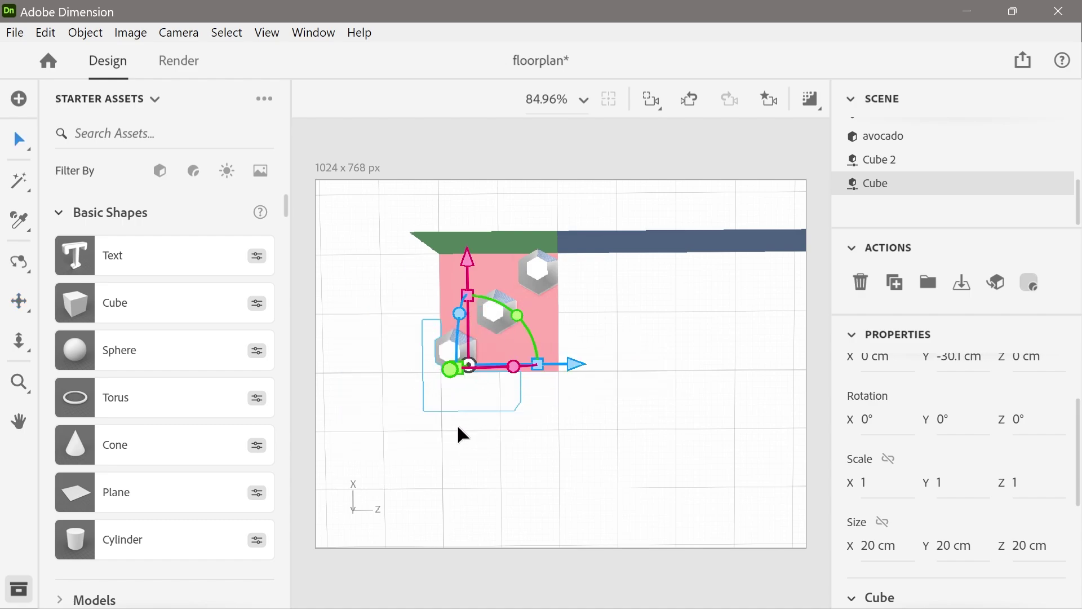
{"action": "left_click", "coordinate": [459, 434]}
{"action": "left_click", "coordinate": [427, 403], "text": "shift"}
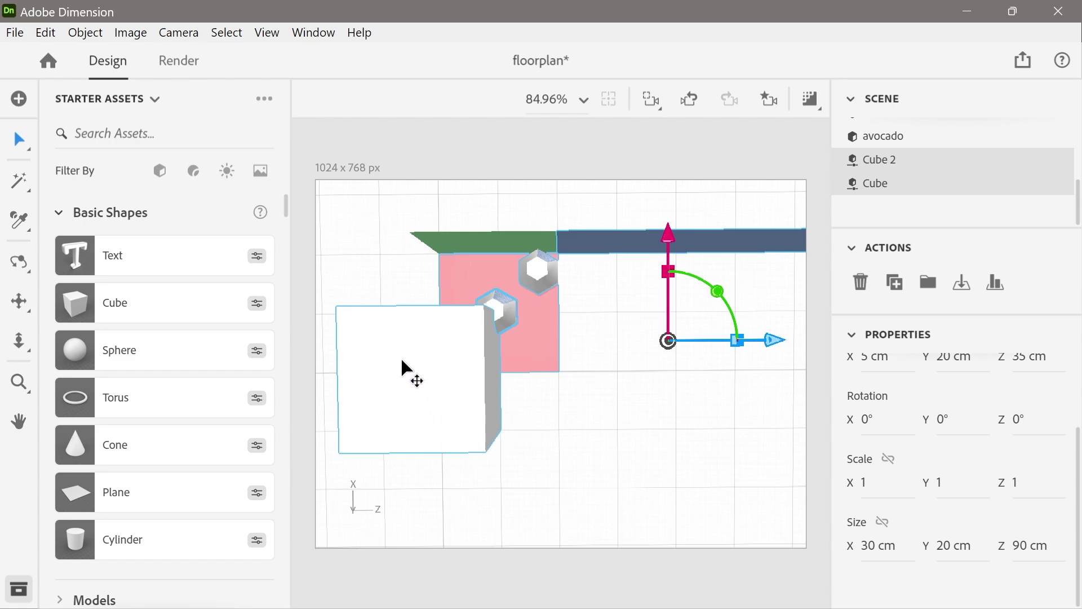
{"action": "left_click", "coordinate": [572, 463]}
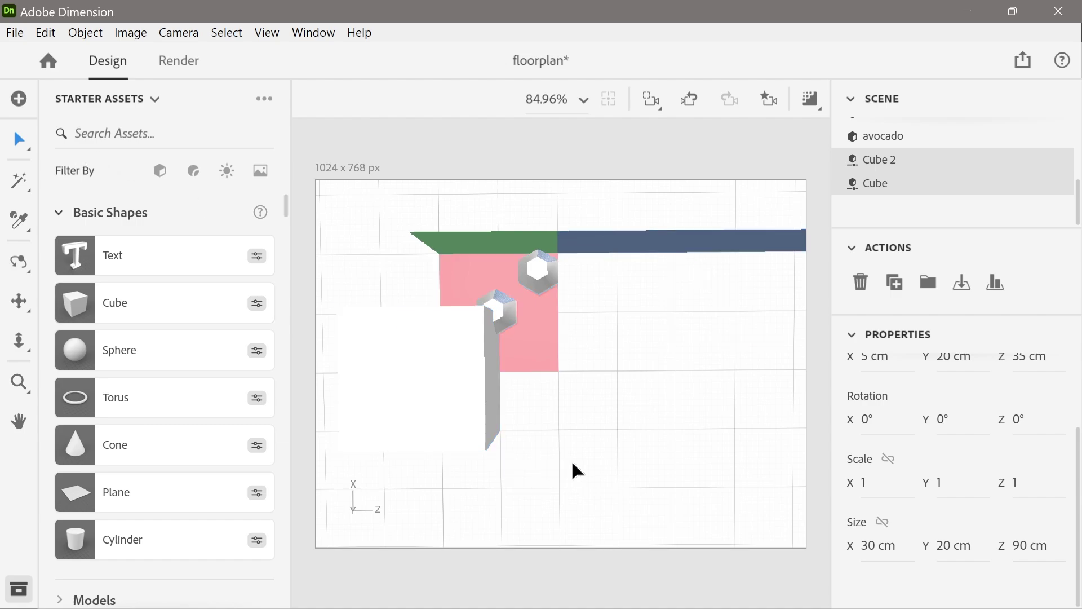
{"action": "left_click", "coordinate": [415, 437]}
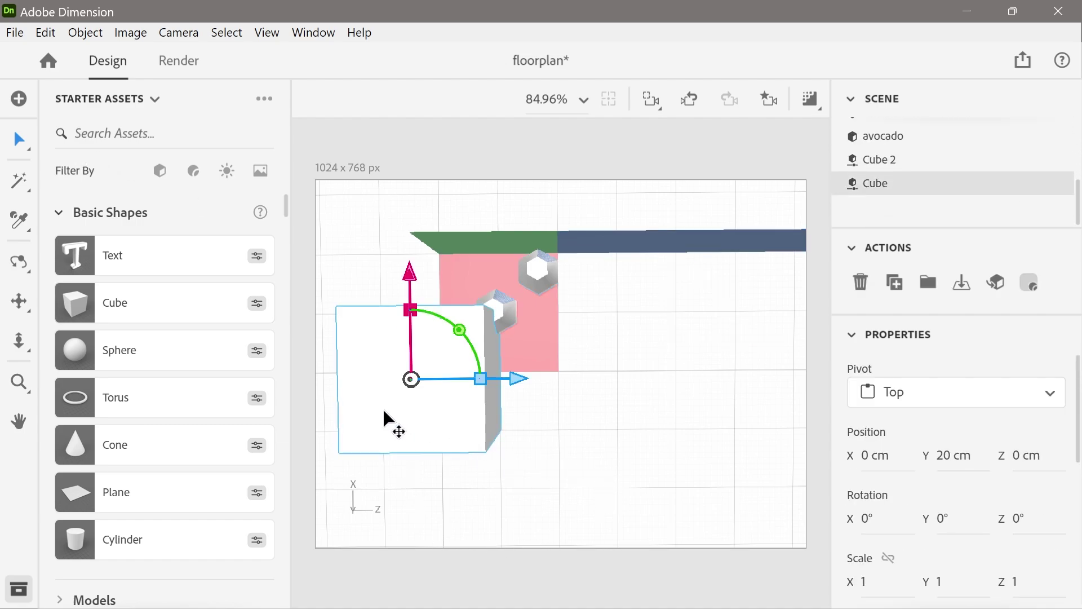
{"action": "left_click_drag", "start_coordinate": [384, 412], "coordinate": [604, 345]}
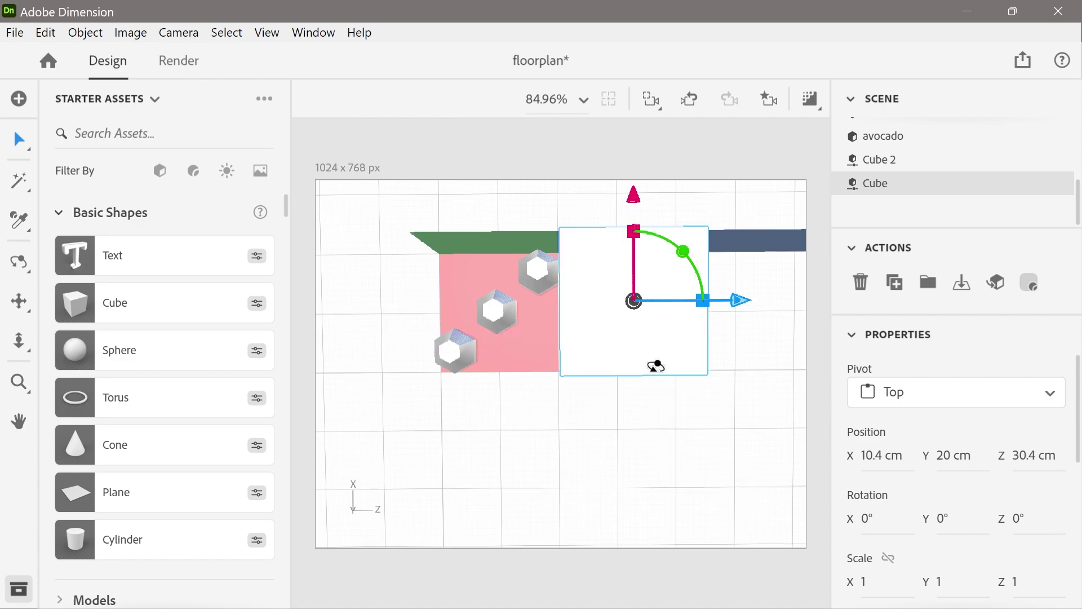
Step: Orbit and pan to a low front view to check the cube's placement
{"action": "right_click_drag", "start_coordinate": [655, 366], "coordinate": [765, 358]}
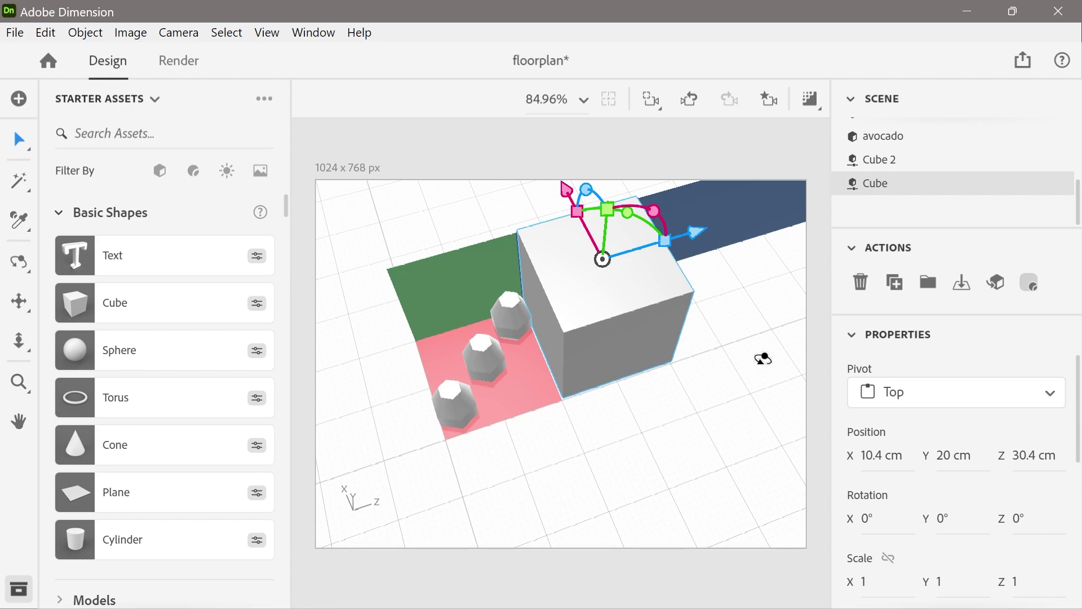
{"action": "left_click_drag", "start_coordinate": [763, 359], "coordinate": [725, 386]}
{"action": "key", "text": "2"}
{"action": "scroll", "coordinate": [705, 409], "scroll_direction": "down", "scroll_amount": 2}
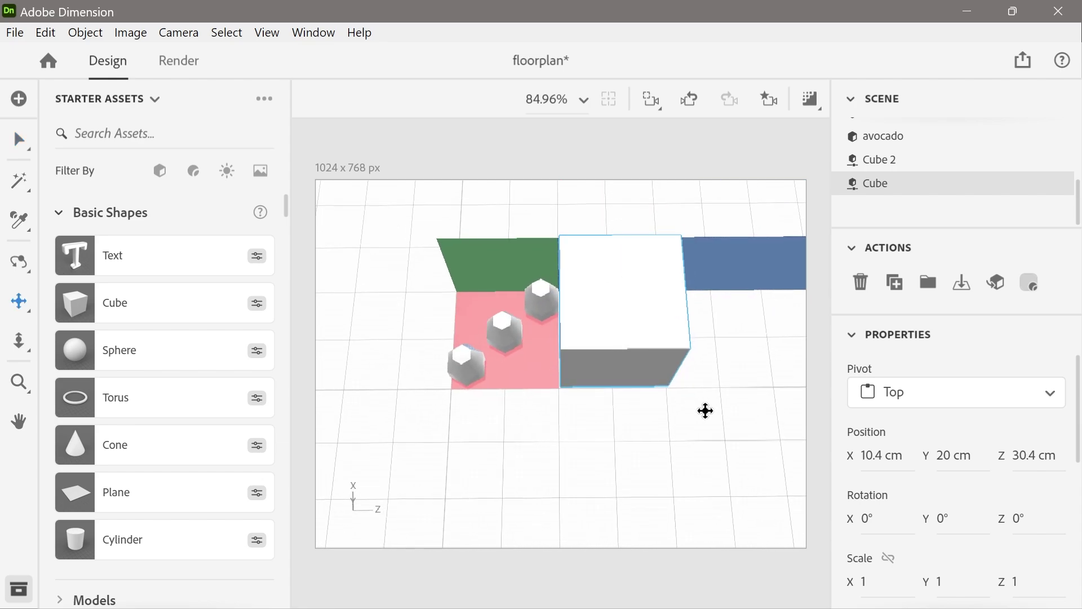
{"action": "left_click_drag", "start_coordinate": [572, 401], "coordinate": [593, 384]}
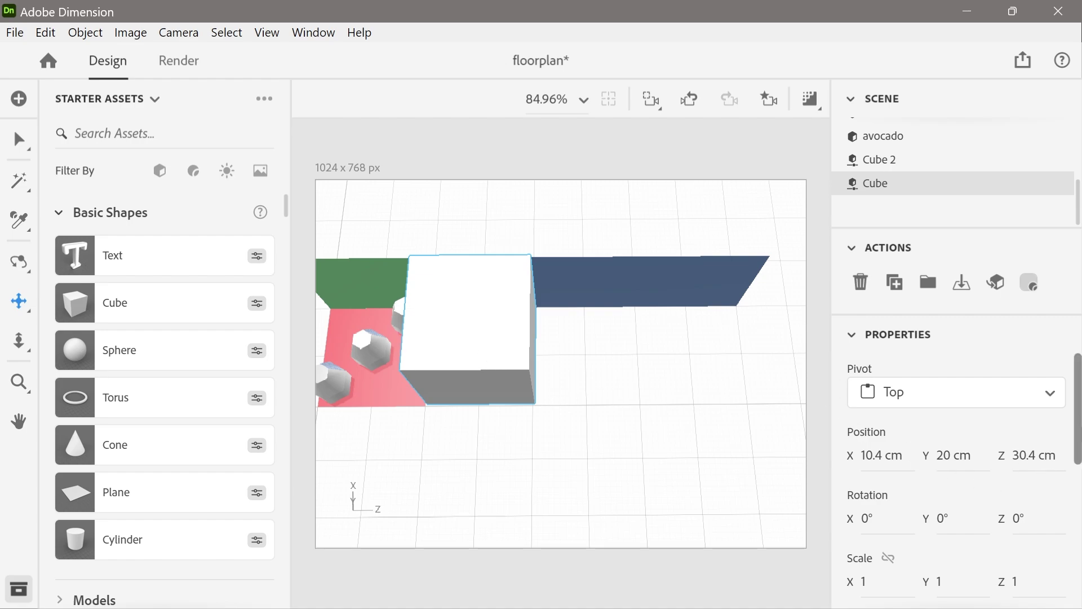
{"action": "scroll", "coordinate": [958, 479], "scroll_direction": "down", "scroll_amount": 3}
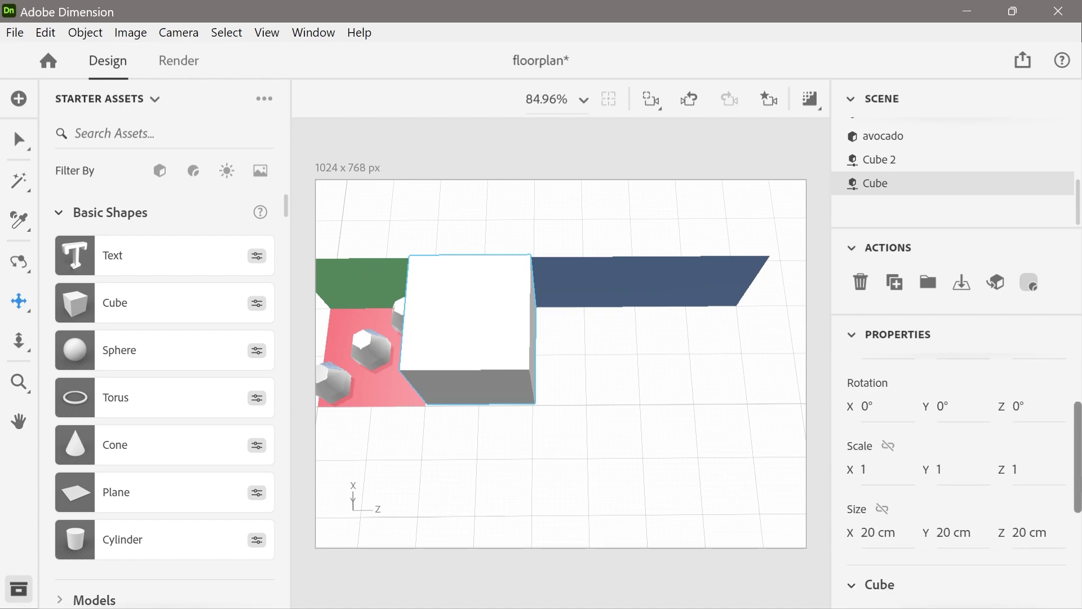
{"action": "right_click_drag", "start_coordinate": [618, 505], "coordinate": [632, 346]}
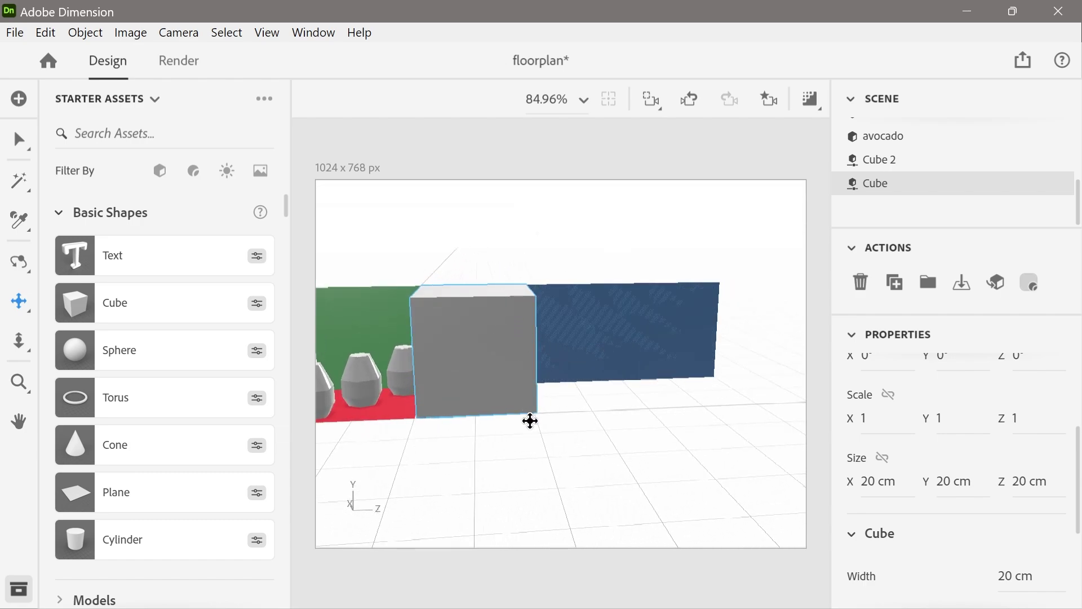
Step: Set the new cube's Height to 0 cm and Depth to 40 cm
{"action": "scroll", "coordinate": [1016, 488], "scroll_direction": "down", "scroll_amount": 3}
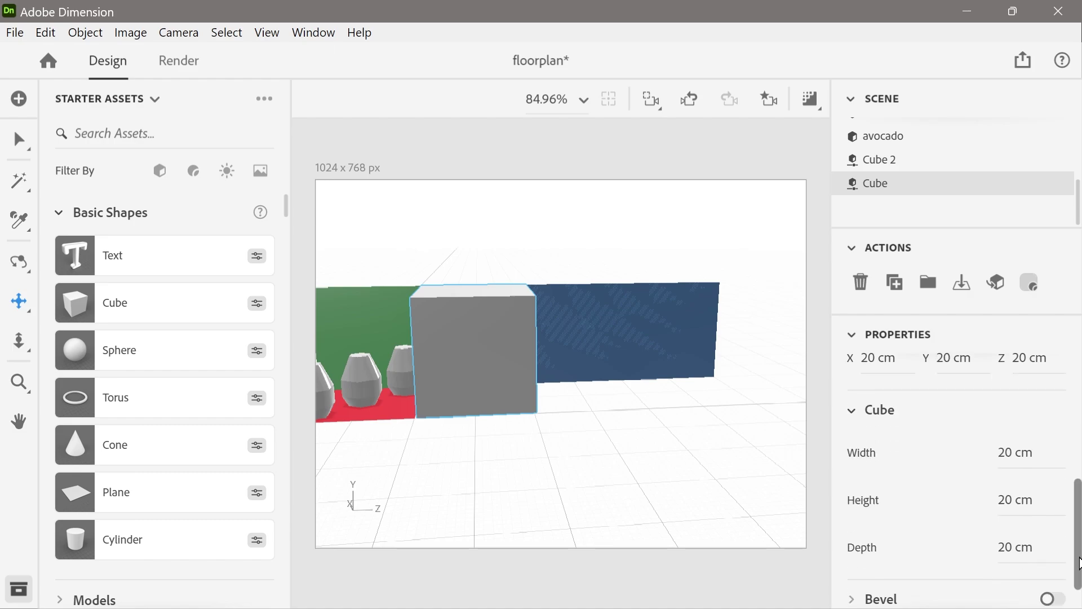
{"action": "left_click_drag", "start_coordinate": [1011, 472], "coordinate": [982, 472]}
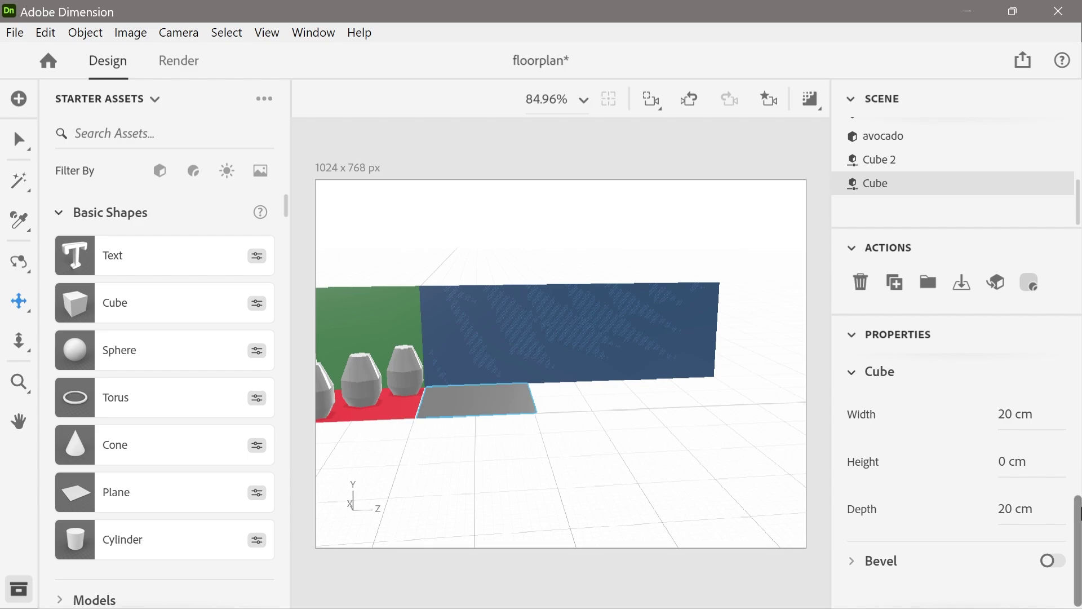
{"action": "scroll", "coordinate": [1078, 510], "scroll_direction": "up", "scroll_amount": 1}
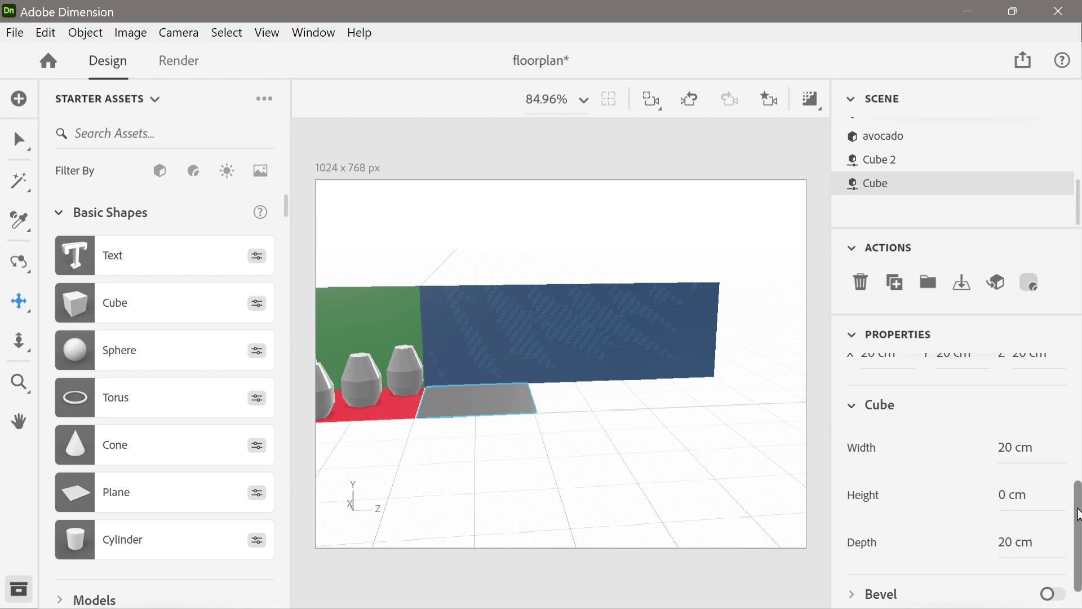
{"action": "left_click_drag", "start_coordinate": [1081, 514], "coordinate": [1081, 534]}
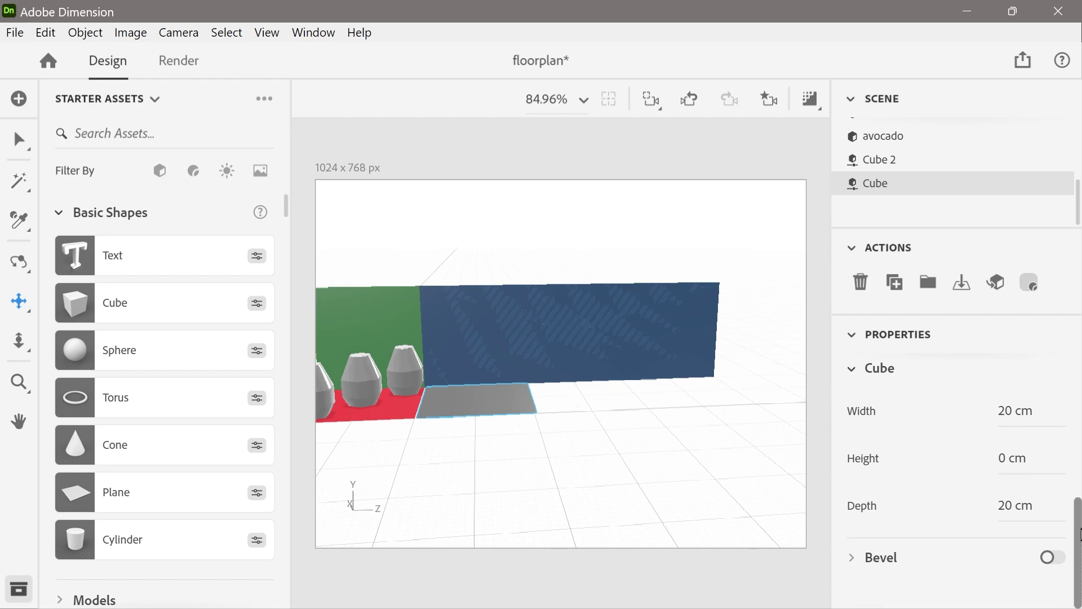
{"action": "left_click_drag", "start_coordinate": [1012, 508], "coordinate": [1053, 508]}
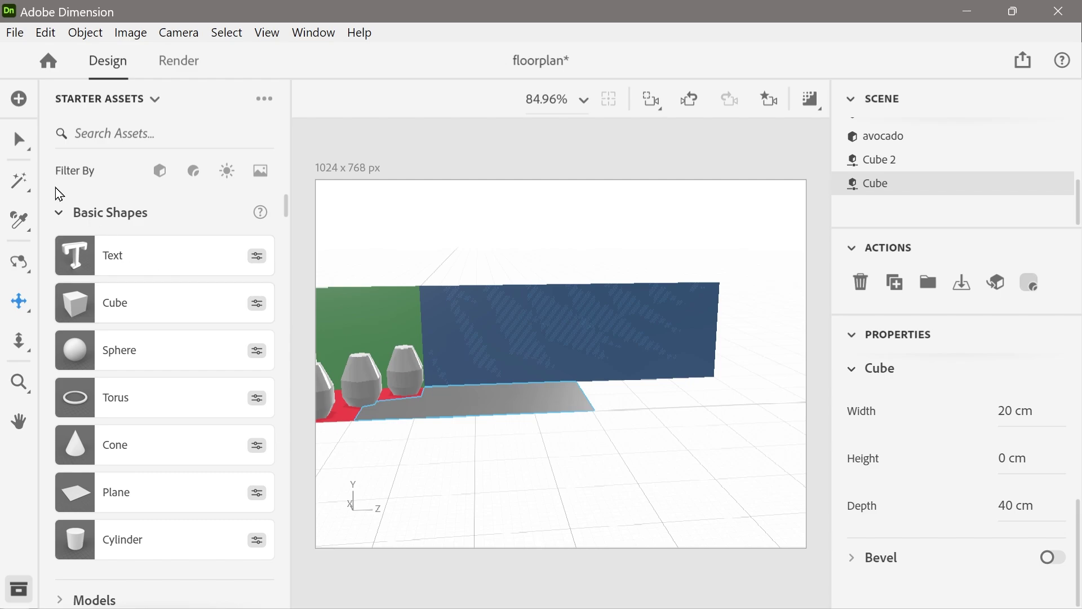
Step: Shift the grey slab along Z and enter a Depth of 60 cm
{"action": "left_click", "coordinate": [19, 140]}
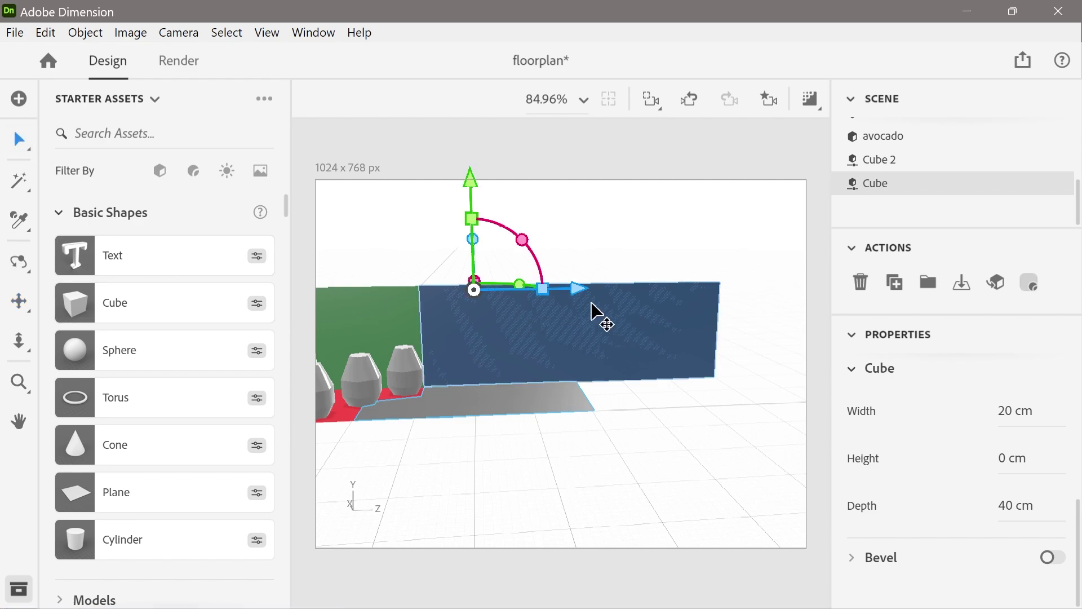
{"action": "mouse_move", "coordinate": [580, 288]}
{"action": "left_mouse_down"}
{"action": "mouse_move", "coordinate": [735, 282]}
{"action": "mouse_move", "coordinate": [623, 294]}
{"action": "mouse_move", "coordinate": [694, 293]}
{"action": "mouse_move", "coordinate": [665, 299]}
{"action": "mouse_move", "coordinate": [675, 299]}
{"action": "left_mouse_up"}
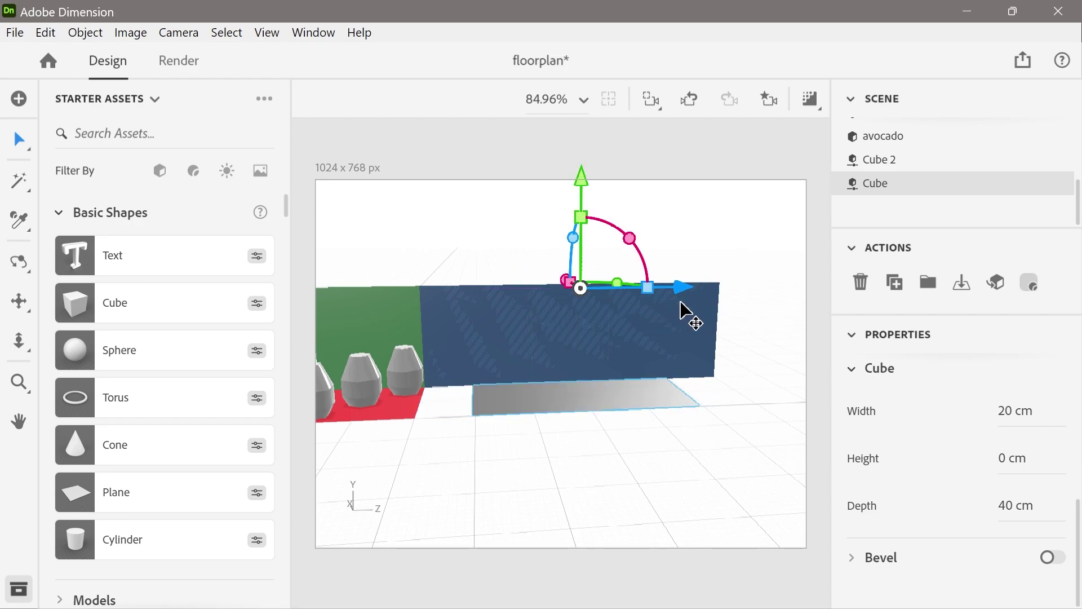
{"action": "left_click_drag", "start_coordinate": [1009, 515], "coordinate": [1000, 513]}
{"action": "left_click", "coordinate": [1009, 505]}
{"action": "left_click", "coordinate": [1011, 505]}
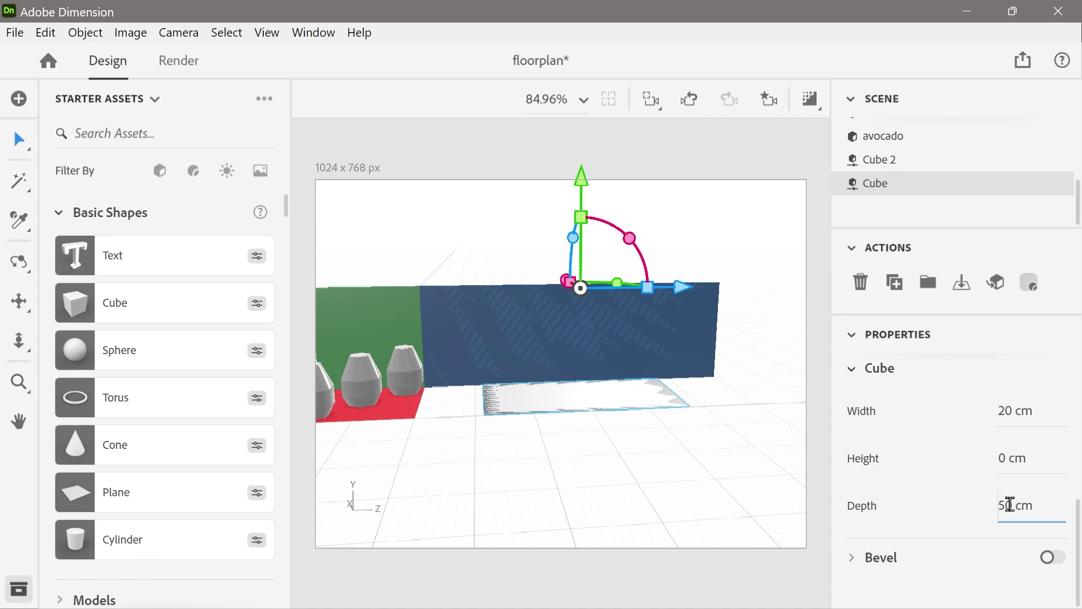
{"action": "type", "text": "50"}
{"action": "key", "text": "Return"}
{"action": "left_click", "coordinate": [1010, 506]}
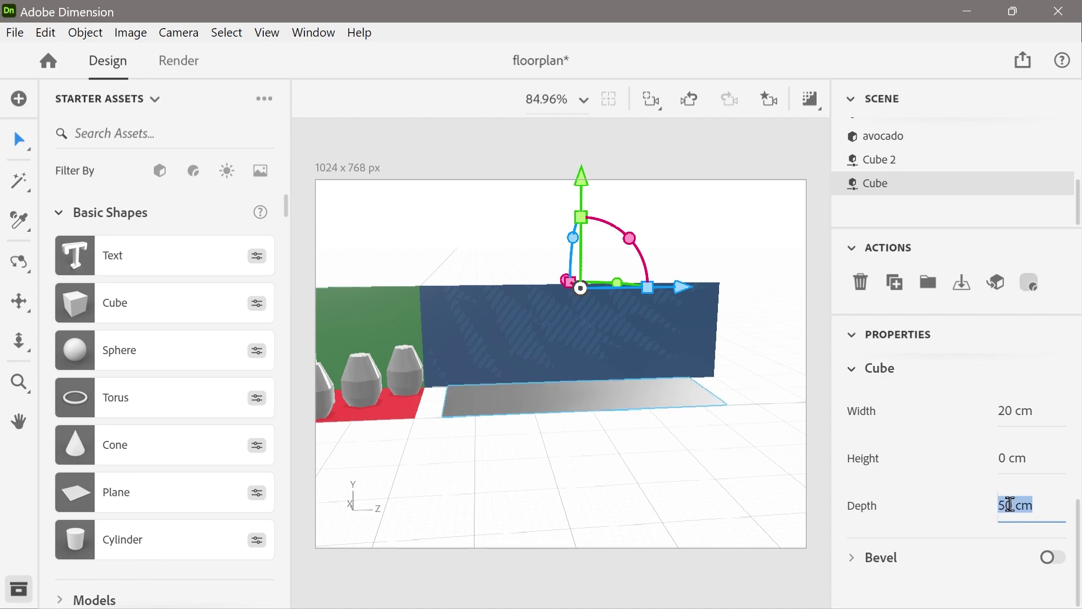
{"action": "type", "text": "60"}
{"action": "key", "text": "Return"}
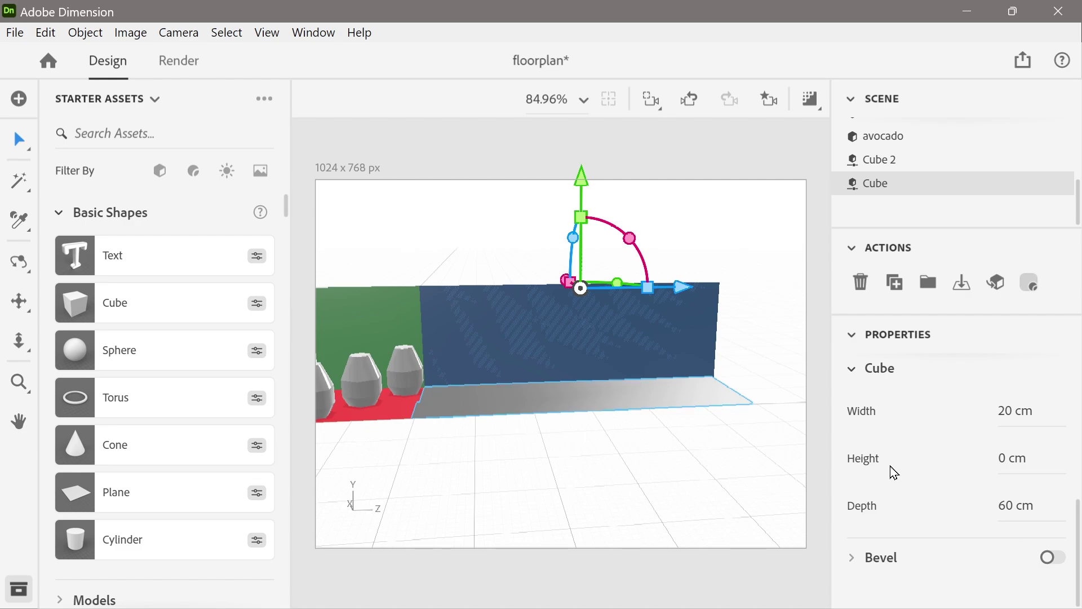
{"action": "mouse_move", "coordinate": [692, 290]}
{"action": "left_mouse_down"}
{"action": "mouse_move", "coordinate": [705, 296]}
{"action": "mouse_move", "coordinate": [689, 288]}
{"action": "left_mouse_up"}
Step: Orbit to a top-down view and select the grey floor slab
{"action": "left_click", "coordinate": [663, 451]}
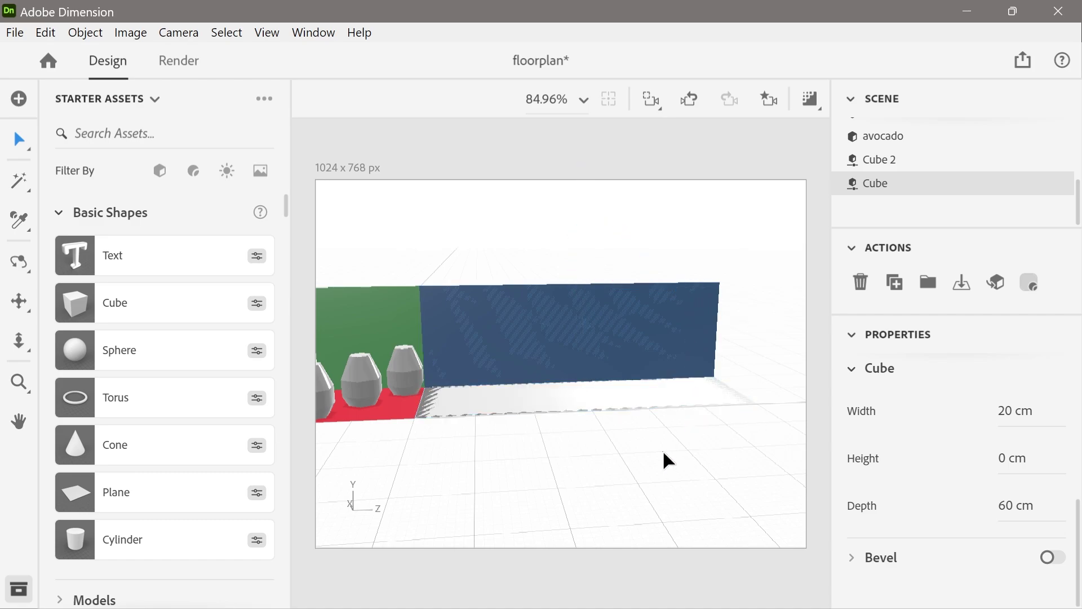
{"action": "right_click_drag", "start_coordinate": [624, 435], "coordinate": [575, 577]}
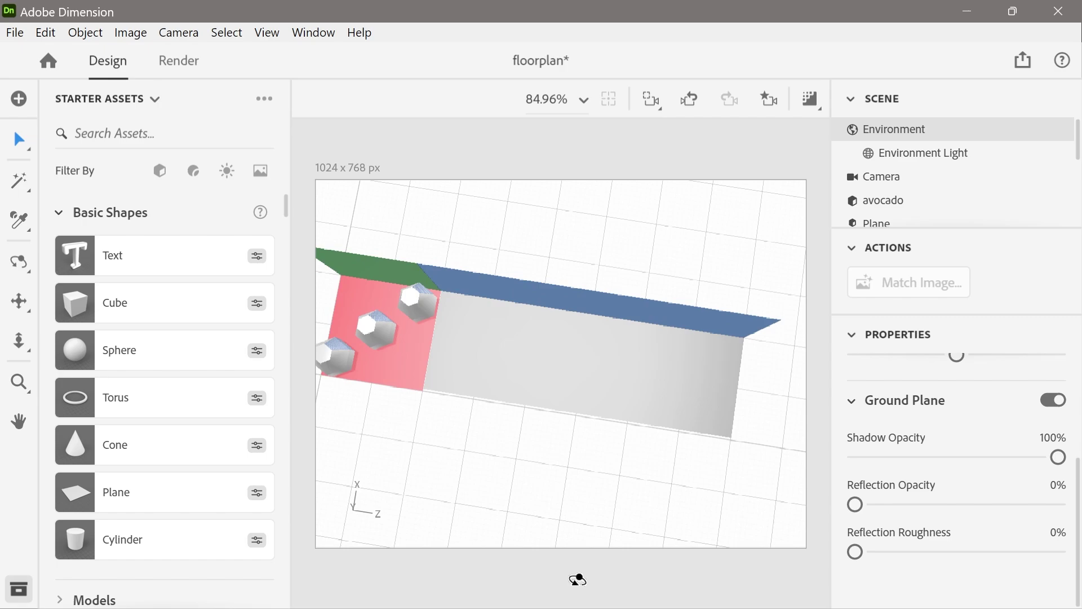
{"action": "left_click", "coordinate": [486, 359]}
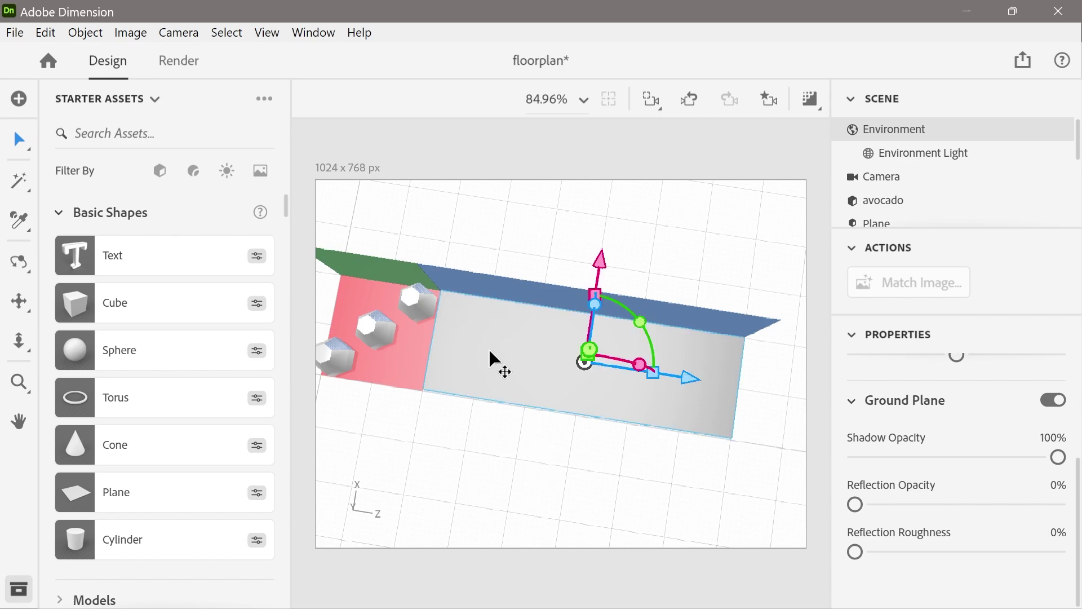
{"action": "left_click_drag", "start_coordinate": [603, 262], "coordinate": [603, 262]}
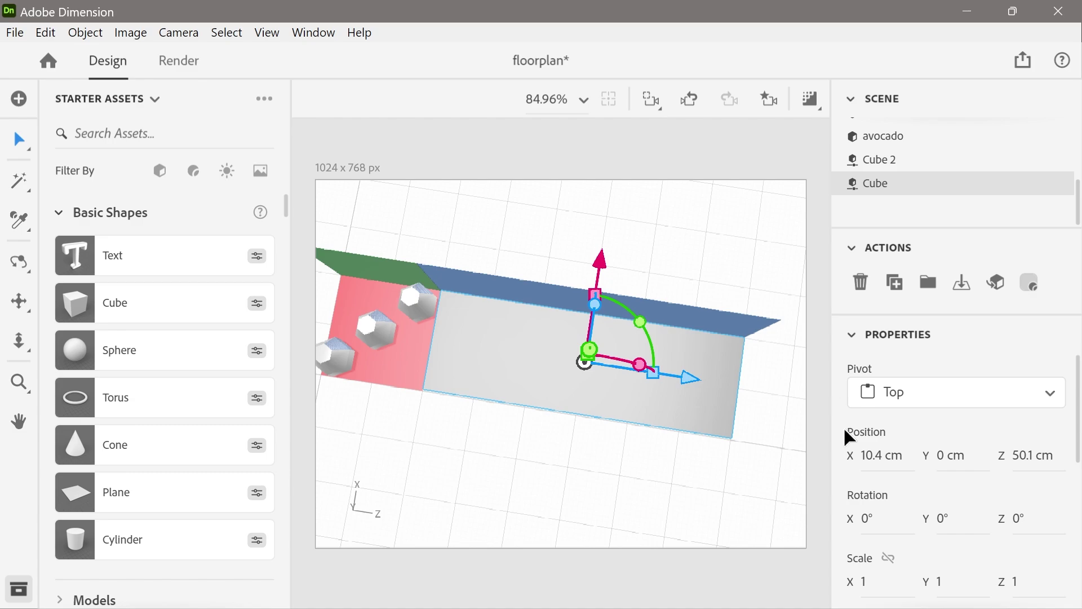
Step: Set the slab's Position X to 10 cm and Position Z to 50 cm
{"action": "left_click", "coordinate": [906, 456]}
{"action": "type", "text": "10"}
{"action": "key", "text": "Return"}
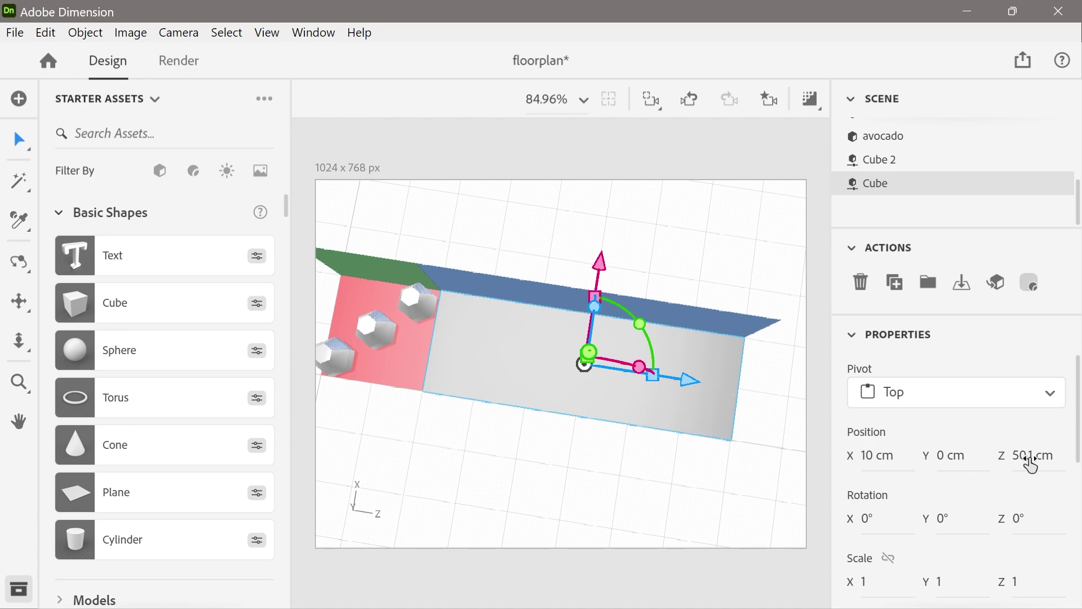
{"action": "left_click", "coordinate": [1046, 458]}
{"action": "type", "text": "50"}
{"action": "key", "text": "Return"}
{"action": "left_click_drag", "start_coordinate": [1078, 456], "coordinate": [1071, 517]}
{"action": "middle_click_drag", "start_coordinate": [587, 454], "coordinate": [604, 416]}
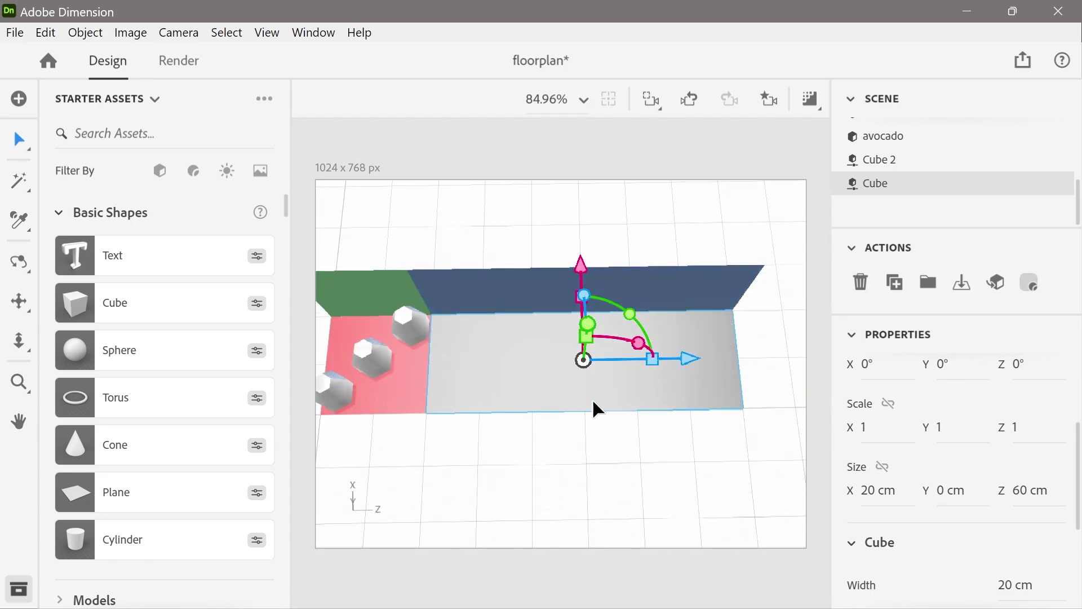
{"action": "left_click", "coordinate": [504, 417]}
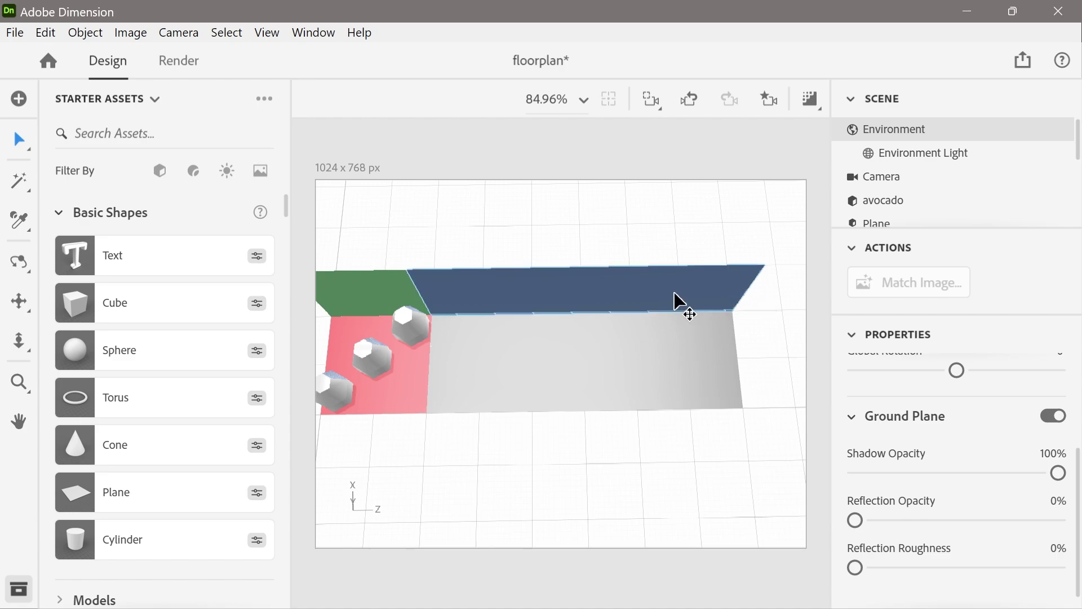
Step: Try moving and scaling the blue wall, then undo both to keep it at 20, 20, 50 cm
{"action": "right_click_drag", "start_coordinate": [637, 307], "coordinate": [570, 397]}
{"action": "right_click_drag", "start_coordinate": [645, 389], "coordinate": [593, 404]}
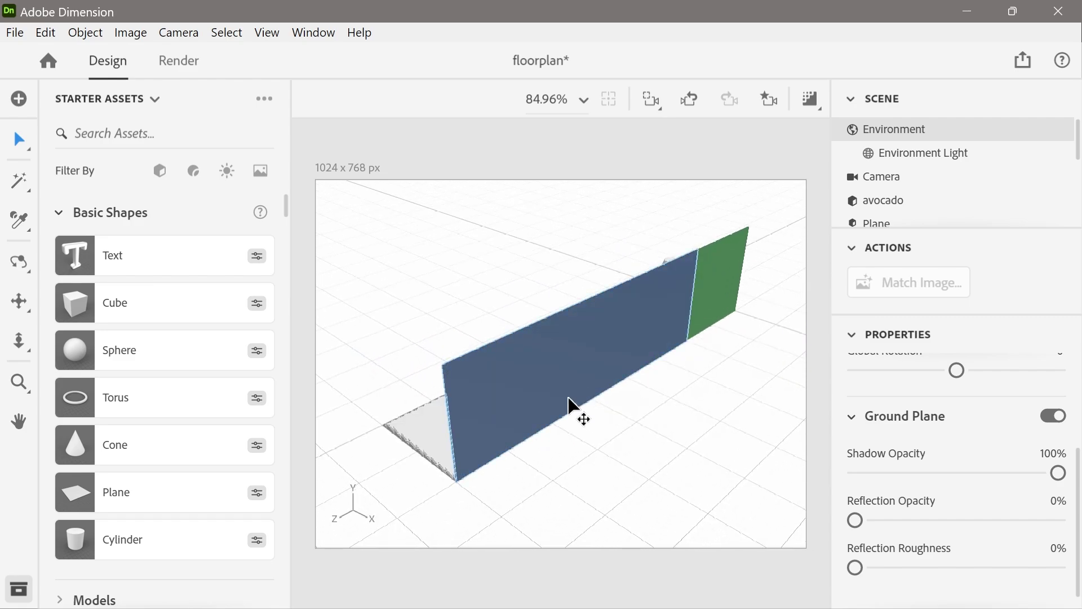
{"action": "left_click", "coordinate": [546, 401]}
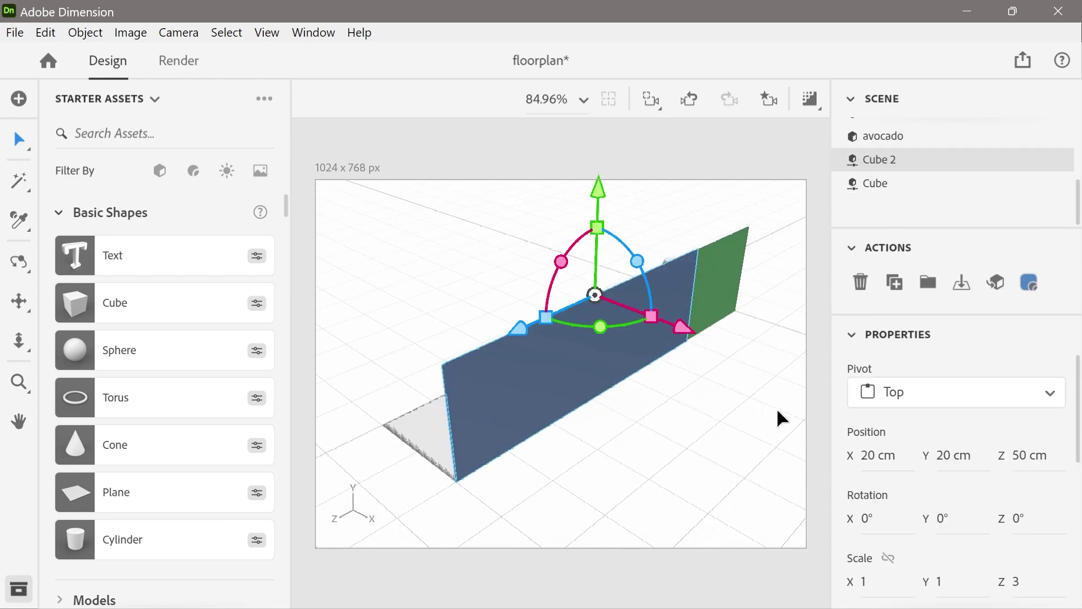
{"action": "left_click_drag", "start_coordinate": [687, 337], "coordinate": [750, 370]}
{"action": "key", "text": "ctrl+z"}
{"action": "left_click_drag", "start_coordinate": [653, 317], "coordinate": [683, 341]}
{"action": "key", "text": "ctrl+z"}
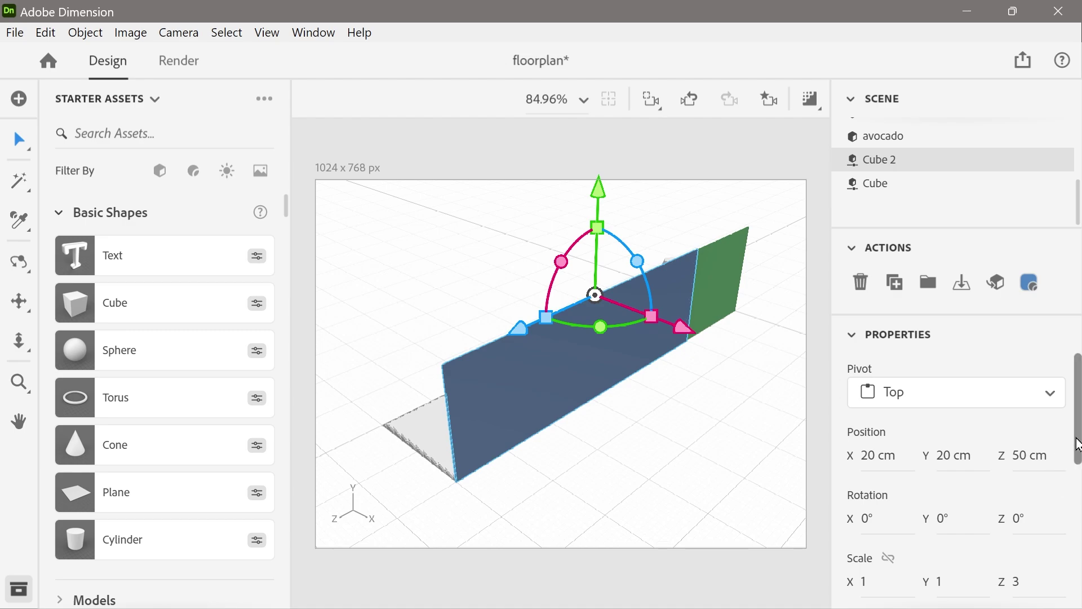
Step: Switch to the Floor Plan camera bookmark, pan and tilt the view, and reselect the blue wall
{"action": "scroll", "coordinate": [1076, 446], "scroll_direction": "down", "scroll_amount": 5}
{"action": "scroll", "coordinate": [1078, 595], "scroll_direction": "down", "scroll_amount": 5}
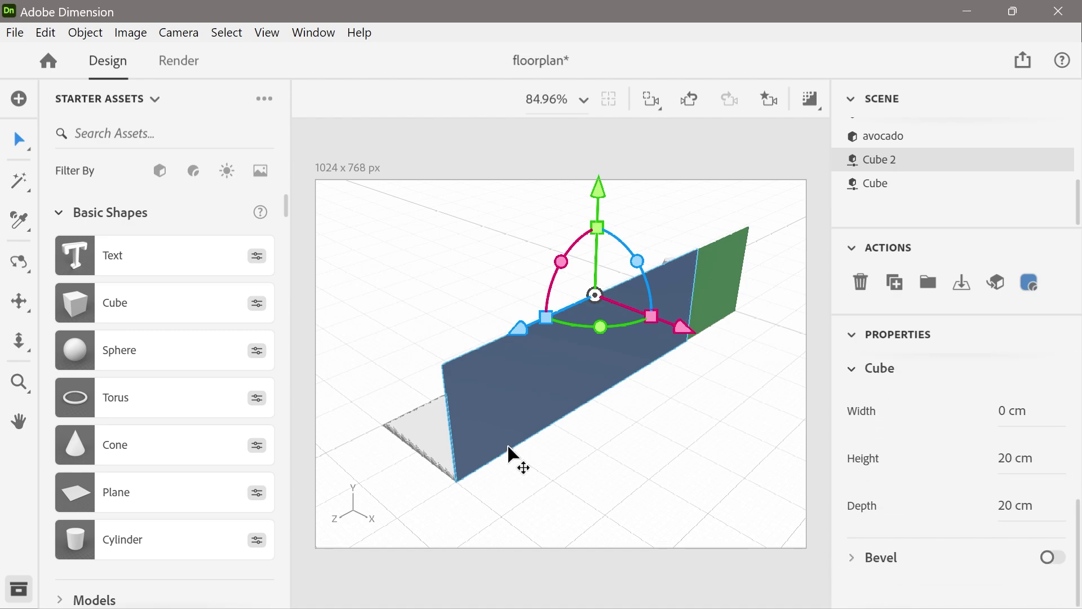
{"action": "middle_click_drag", "start_coordinate": [520, 464], "coordinate": [641, 440]}
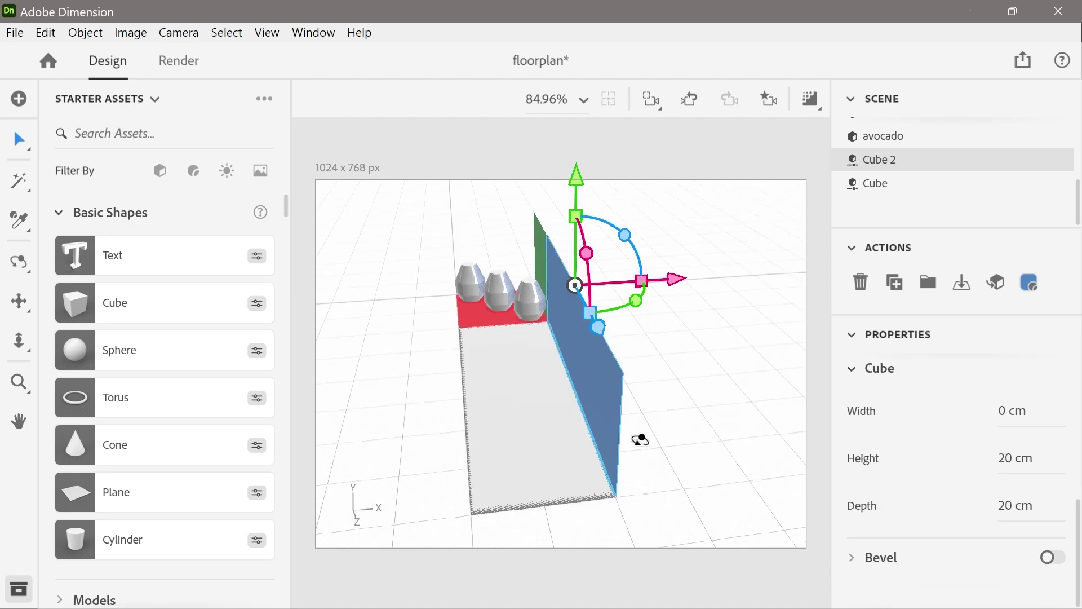
{"action": "left_click", "coordinate": [768, 101]}
{"action": "left_click", "coordinate": [703, 185]}
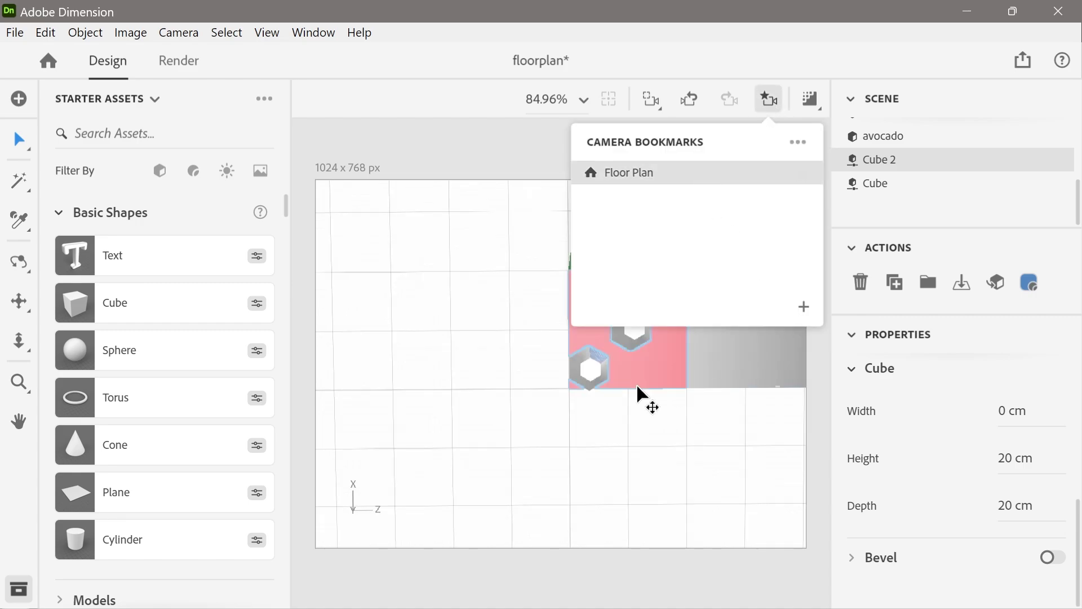
{"action": "left_click", "coordinate": [476, 285]}
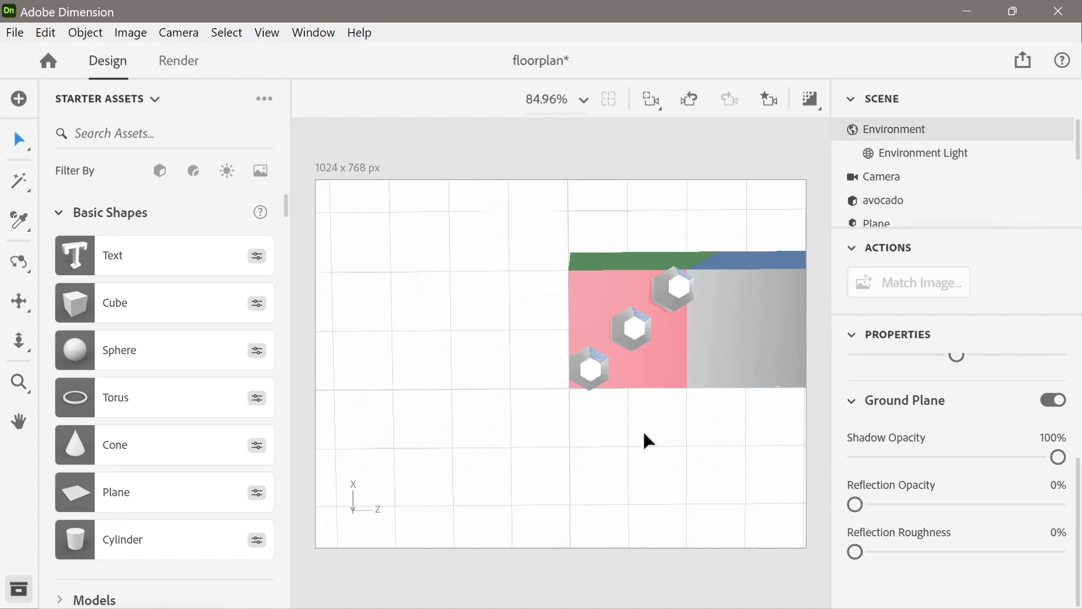
{"action": "key", "text": "m"}
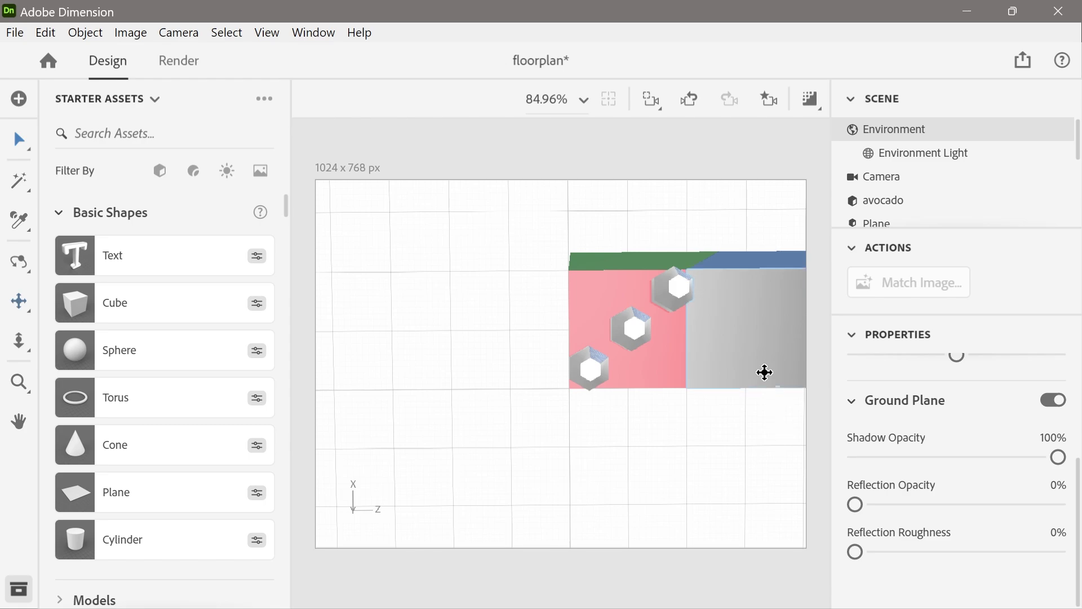
{"action": "left_click_drag", "start_coordinate": [675, 367], "coordinate": [421, 387]}
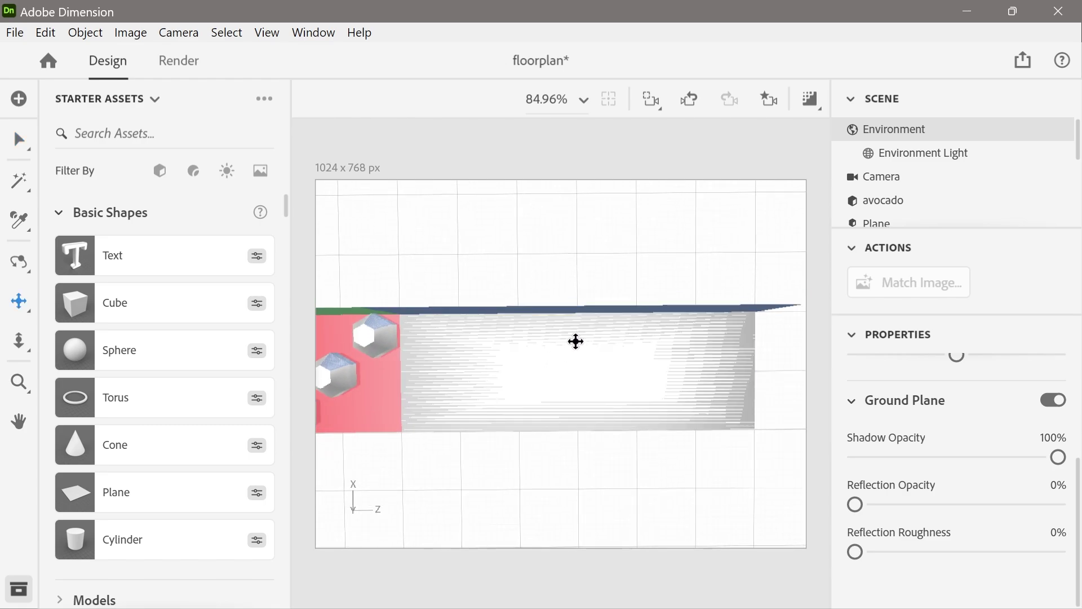
{"action": "right_click_drag", "start_coordinate": [556, 365], "coordinate": [580, 446]}
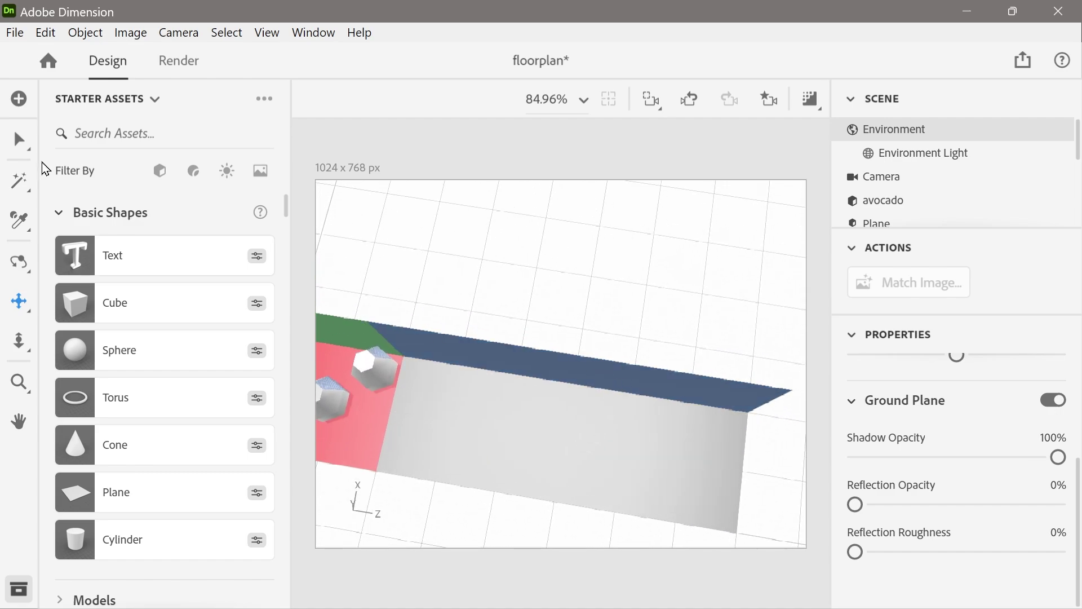
{"action": "left_click", "coordinate": [19, 139]}
{"action": "left_click", "coordinate": [578, 363]}
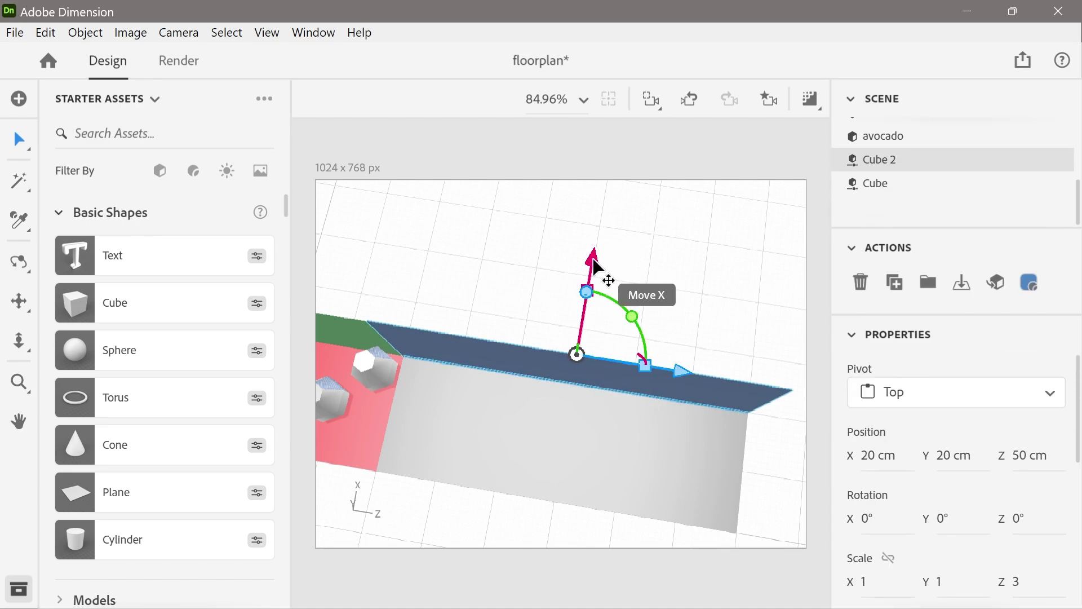
Step: Set the blue wall's thickness to 5 cm, then adjust it to 6 cm
{"action": "mouse_move", "coordinate": [595, 265]}
{"action": "left_mouse_down"}
{"action": "mouse_move", "coordinate": [607, 231]}
{"action": "mouse_move", "coordinate": [589, 265]}
{"action": "left_mouse_up"}
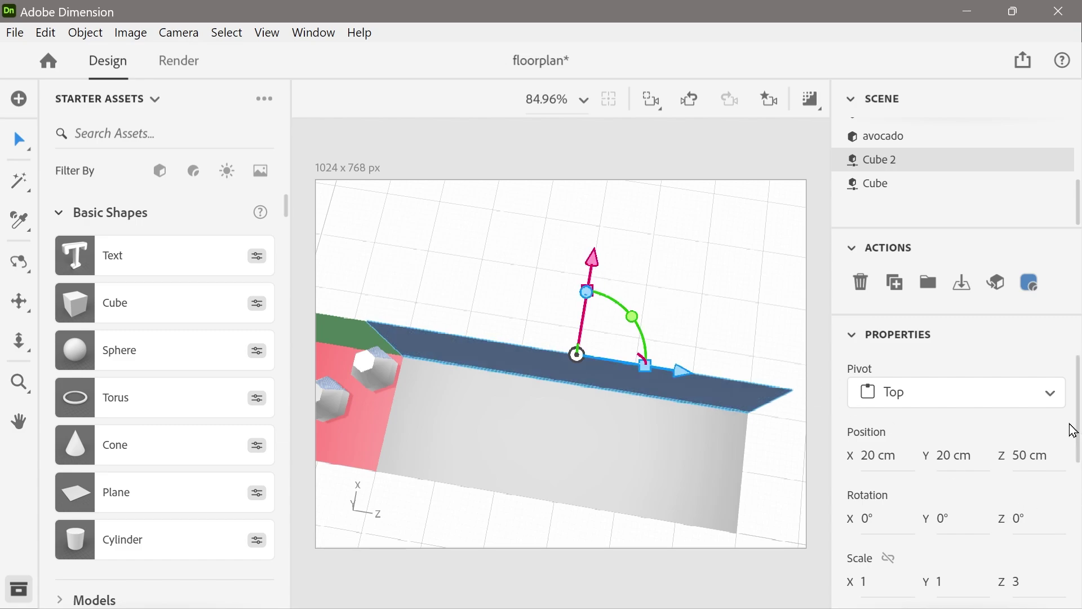
{"action": "scroll", "coordinate": [1074, 440], "scroll_direction": "down", "scroll_amount": 2}
{"action": "left_click_drag", "start_coordinate": [1080, 451], "coordinate": [1079, 544]}
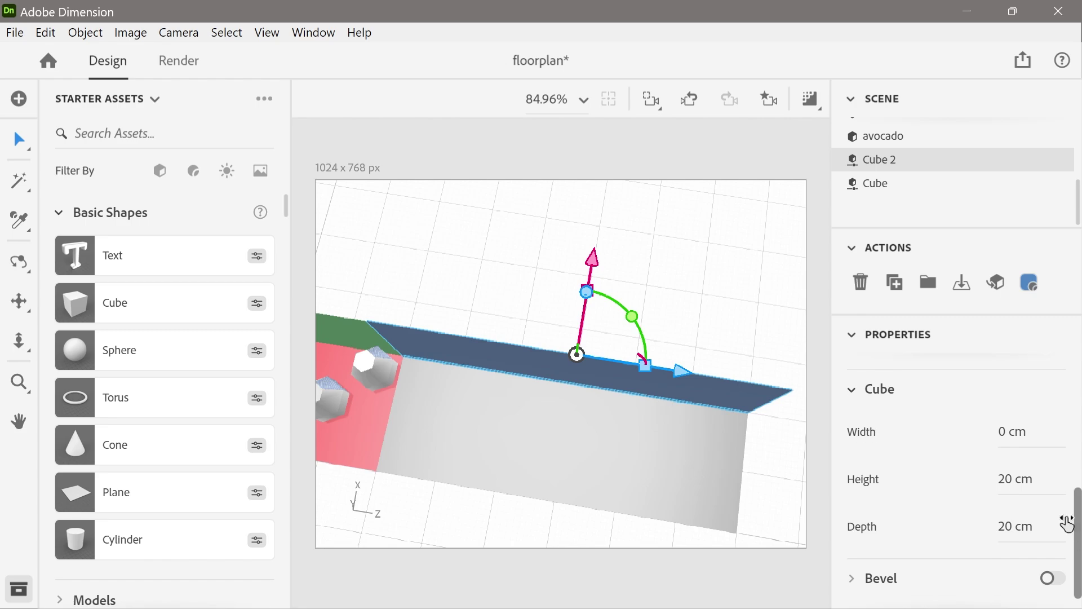
{"action": "type", "text": "5"}
{"action": "key", "text": "Return"}
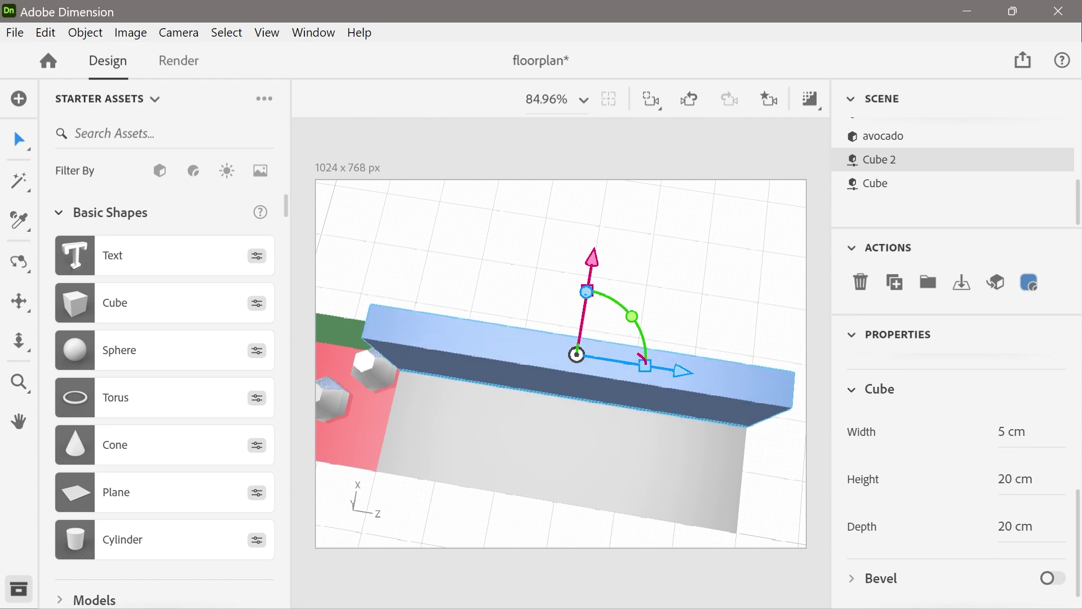
{"action": "mouse_move", "coordinate": [1010, 431]}
{"action": "left_mouse_down"}
{"action": "mouse_move", "coordinate": [1024, 431]}
{"action": "mouse_move", "coordinate": [1010, 438]}
{"action": "left_mouse_up"}
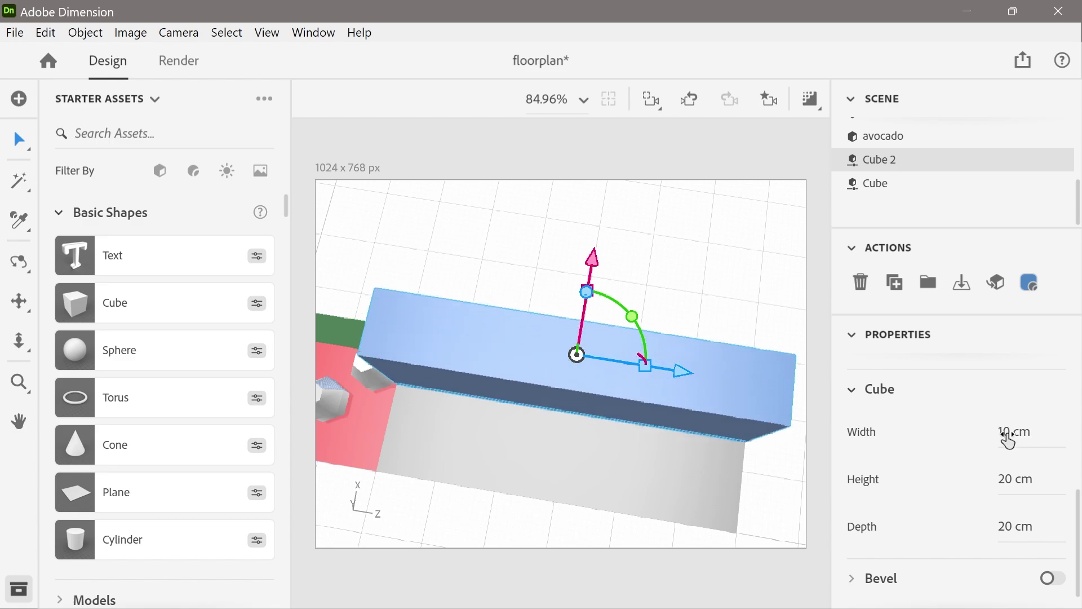
{"action": "left_click_drag", "start_coordinate": [1077, 507], "coordinate": [1056, 381]}
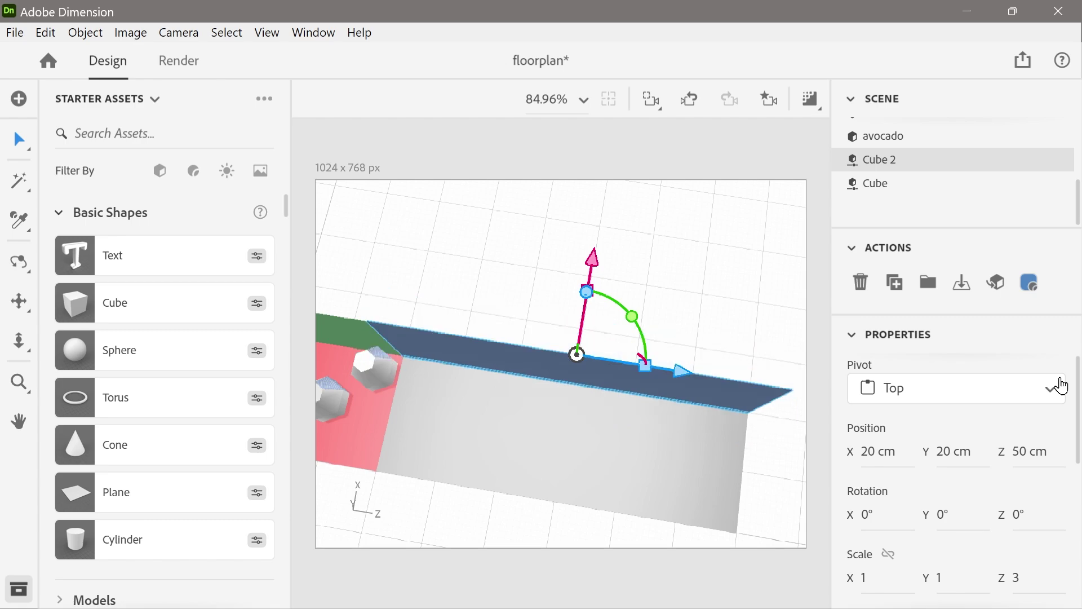
Step: Try the Bottom pivot and a width change, then set Cube 2's pivot to Center
{"action": "left_click", "coordinate": [939, 402]}
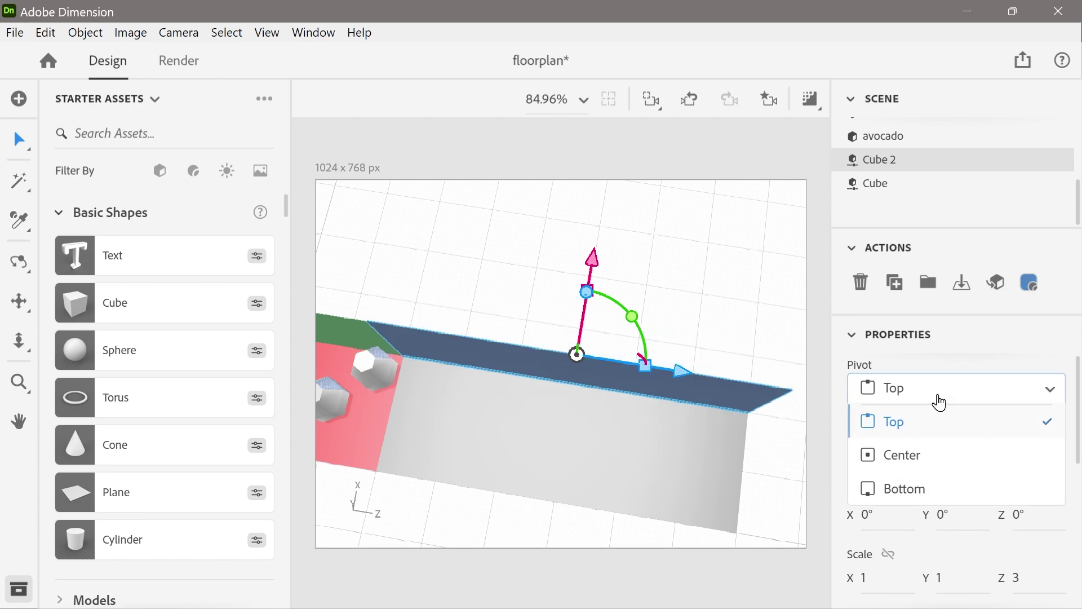
{"action": "left_click", "coordinate": [898, 489]}
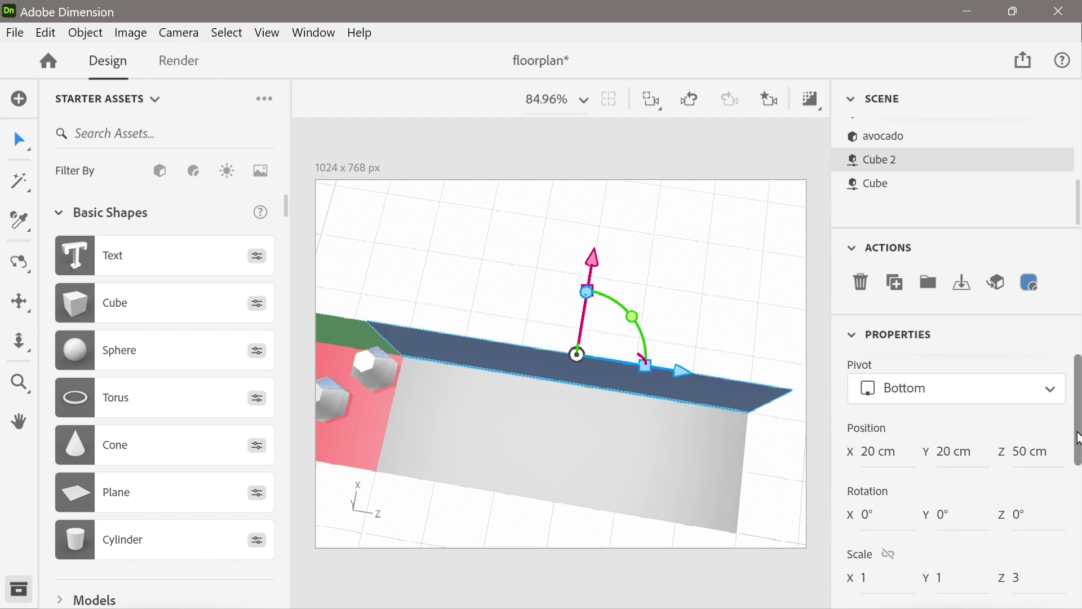
{"action": "left_click_drag", "start_coordinate": [1078, 438], "coordinate": [1078, 573]}
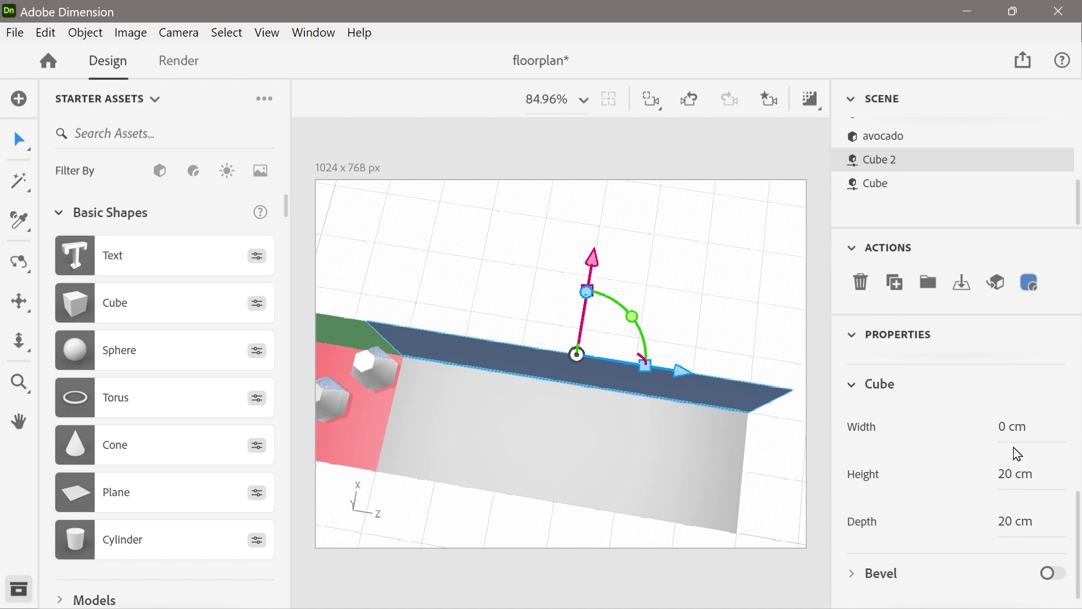
{"action": "mouse_move", "coordinate": [1008, 433]}
{"action": "left_mouse_down"}
{"action": "mouse_move", "coordinate": [1053, 433]}
{"action": "mouse_move", "coordinate": [1007, 433]}
{"action": "left_mouse_up"}
{"action": "left_click_drag", "start_coordinate": [1078, 505], "coordinate": [1071, 354]}
{"action": "left_click", "coordinate": [958, 399]}
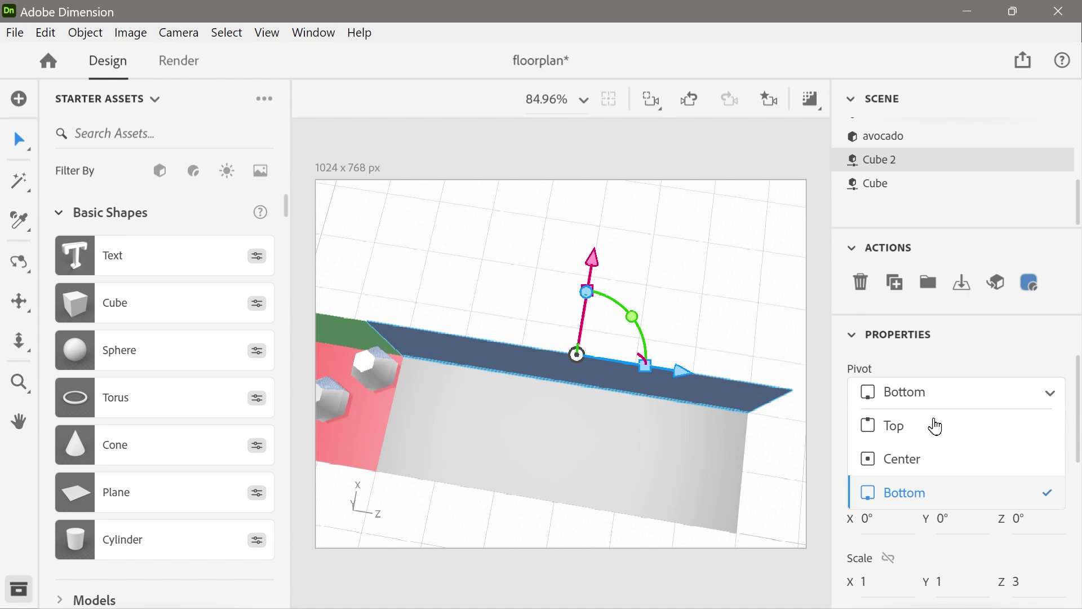
{"action": "left_click", "coordinate": [897, 458]}
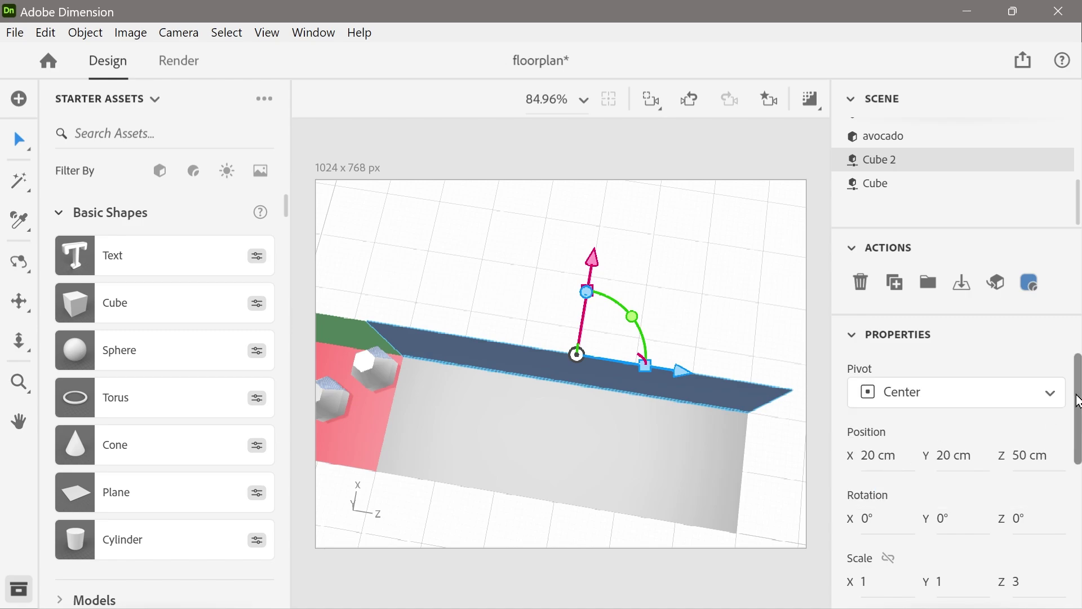
{"action": "left_click_drag", "start_coordinate": [1074, 407], "coordinate": [1074, 563]}
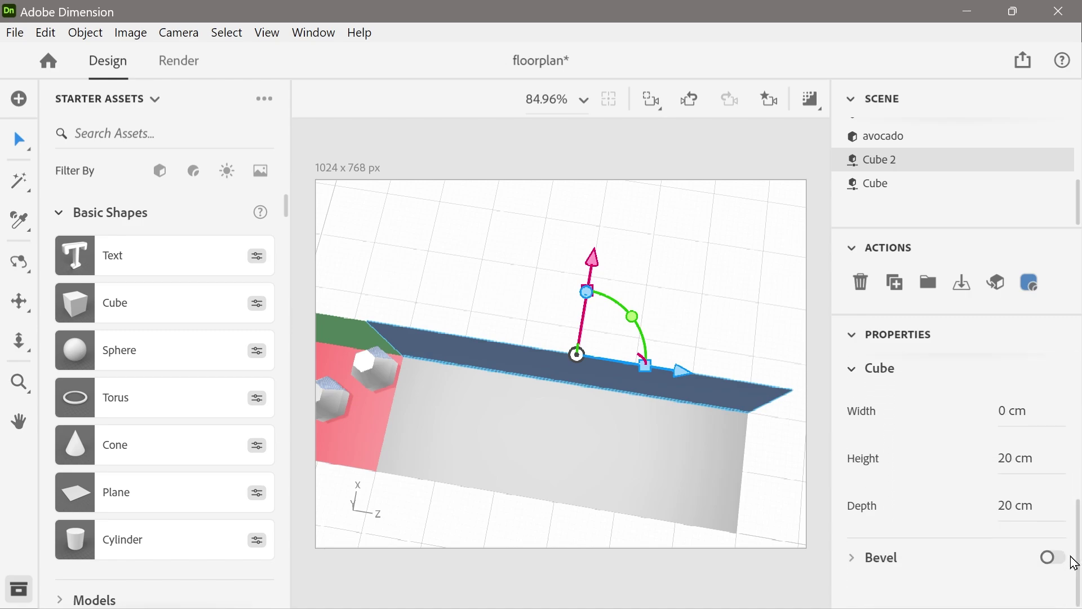
Step: Widen the flat Cube 2 slab into a box 30 cm wide
{"action": "mouse_move", "coordinate": [1006, 412]}
{"action": "left_mouse_down"}
{"action": "mouse_move", "coordinate": [1023, 413]}
{"action": "mouse_move", "coordinate": [1005, 412]}
{"action": "left_mouse_up"}
{"action": "mouse_move", "coordinate": [1078, 542]}
{"action": "left_mouse_down"}
{"action": "mouse_move", "coordinate": [1076, 488]}
{"action": "mouse_move", "coordinate": [1074, 544]}
{"action": "left_mouse_up"}
{"action": "mouse_move", "coordinate": [1012, 411]}
{"action": "left_mouse_down"}
{"action": "mouse_move", "coordinate": [1025, 411]}
{"action": "mouse_move", "coordinate": [1010, 420]}
{"action": "left_mouse_up"}
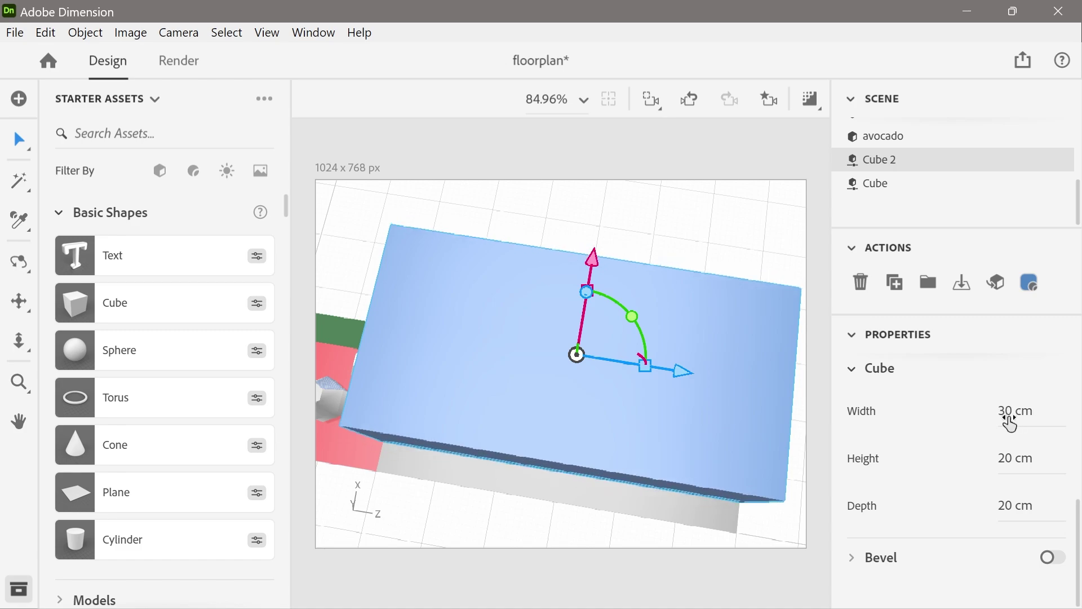
{"action": "left_click", "coordinate": [1011, 414]}
{"action": "key", "text": "Return"}
{"action": "scroll", "coordinate": [665, 248], "scroll_direction": "down", "scroll_amount": 5}
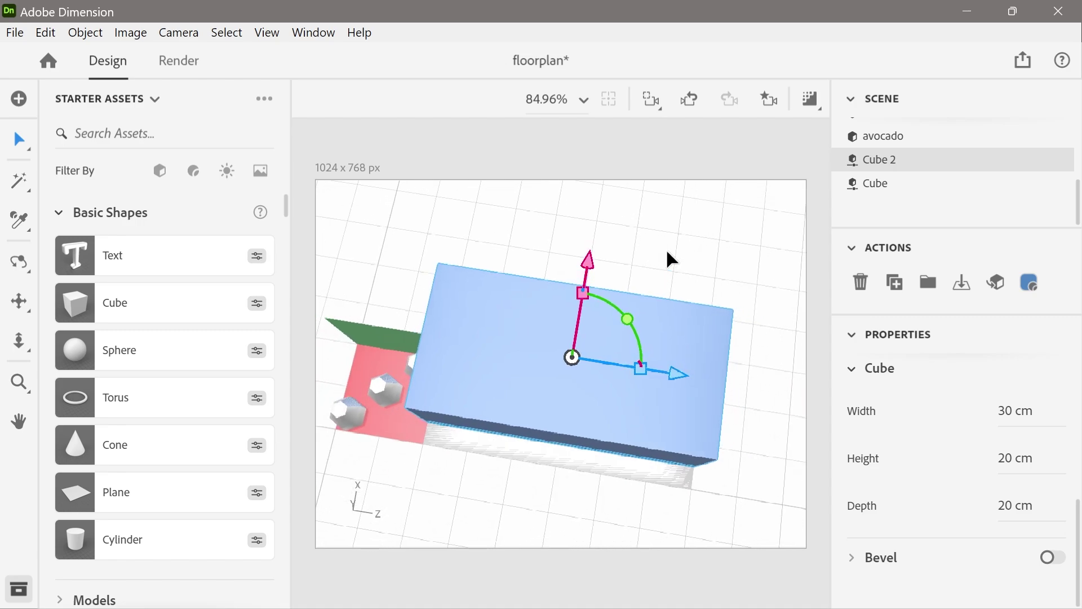
Step: Slide the box along X and set its Position X to 40 cm
{"action": "left_click_drag", "start_coordinate": [603, 281], "coordinate": [621, 210]}
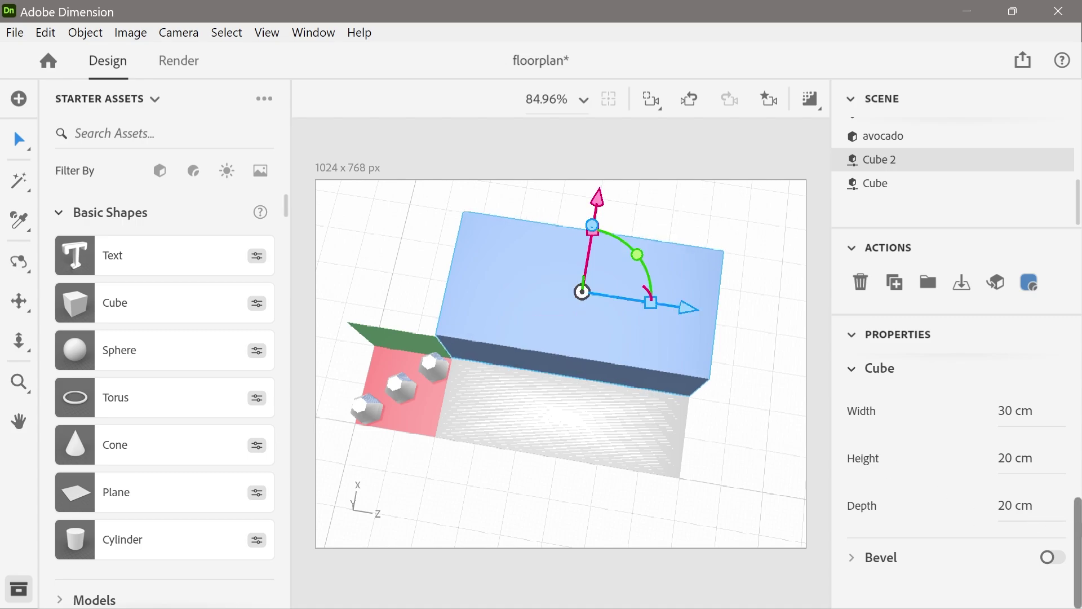
{"action": "left_click_drag", "start_coordinate": [1078, 522], "coordinate": [1080, 377]}
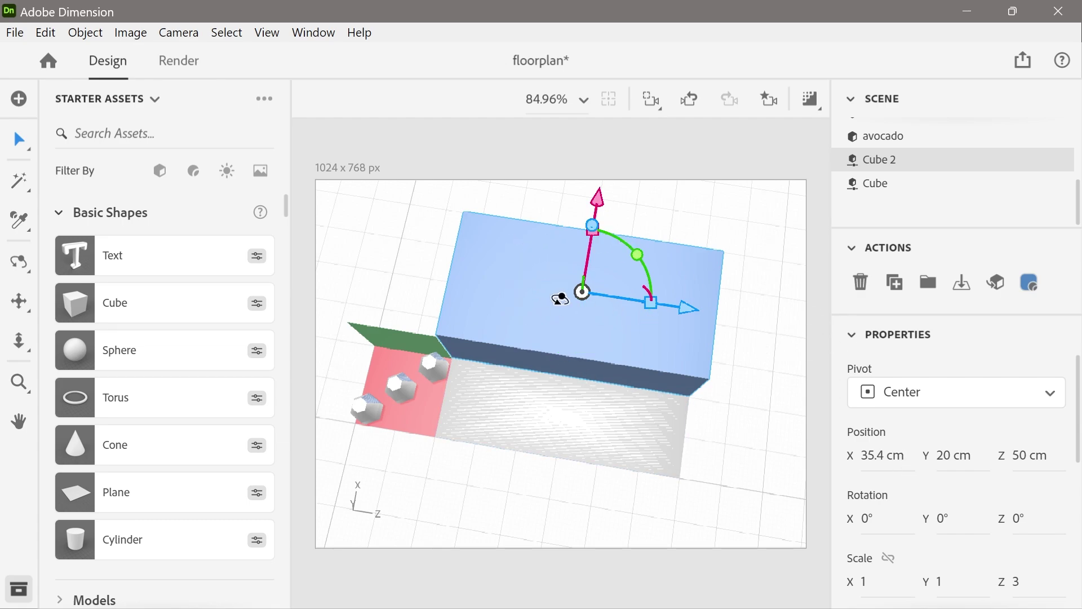
{"action": "right_click_drag", "start_coordinate": [560, 297], "coordinate": [782, 345]}
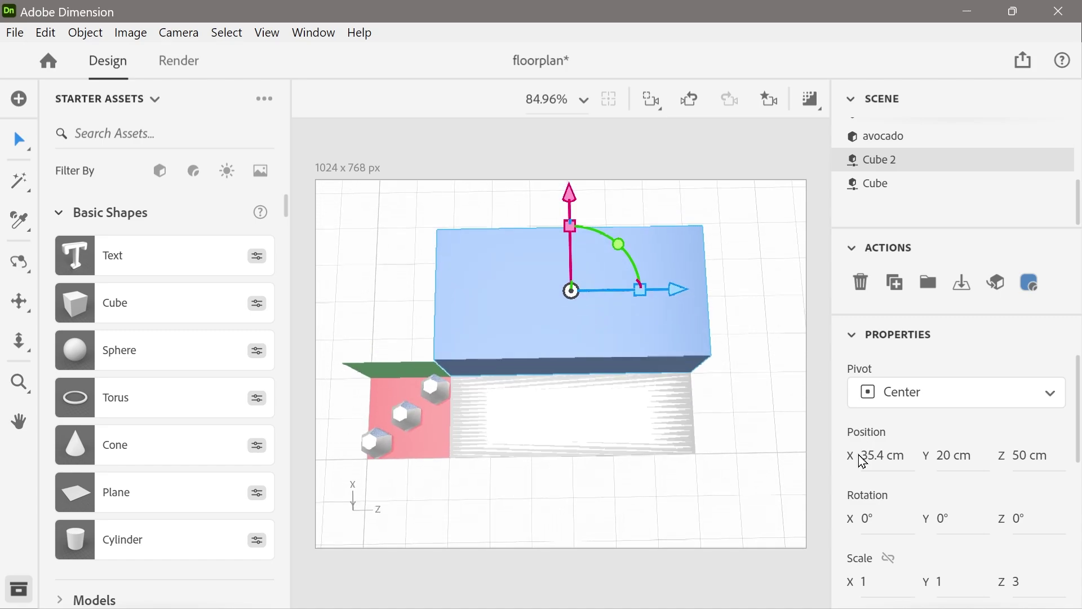
{"action": "left_click", "coordinate": [878, 454]}
{"action": "type", "text": "4"}
{"action": "type", "text": "0"}
{"action": "key", "text": "Return"}
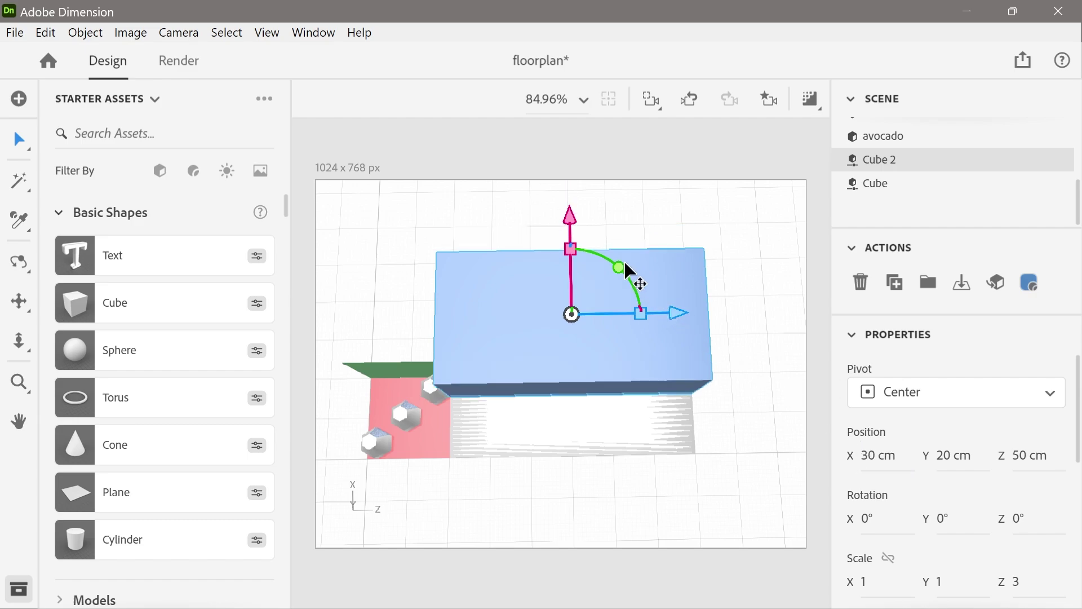
Step: Reposition the box beside the grey slab with Position X 35 cm
{"action": "left_click_drag", "start_coordinate": [570, 219], "coordinate": [571, 199]}
{"action": "left_click", "coordinate": [880, 455]}
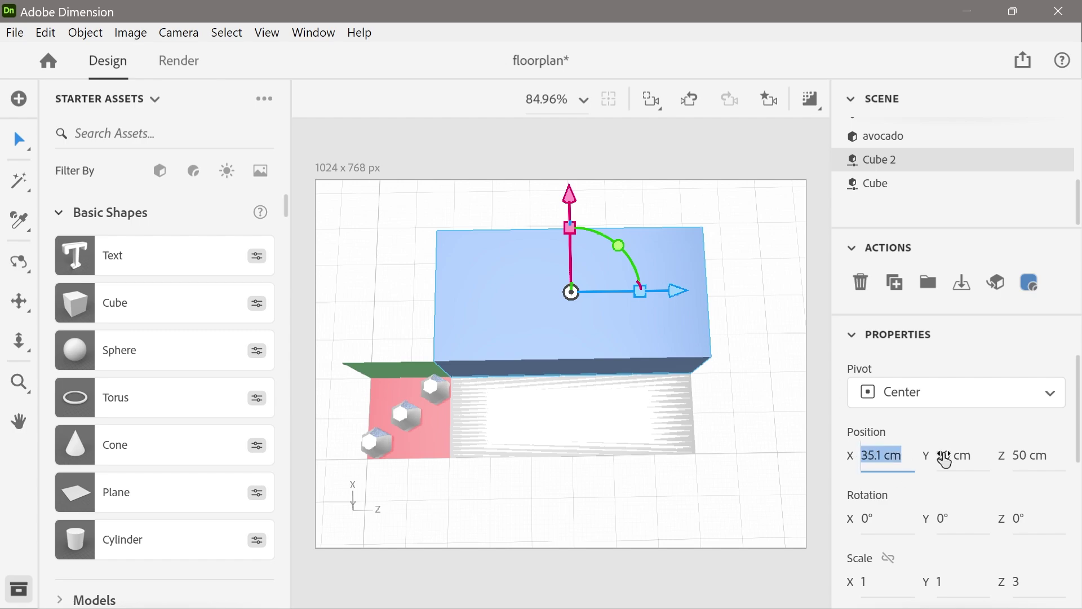
{"action": "type", "text": "35"}
{"action": "key", "text": "Return"}
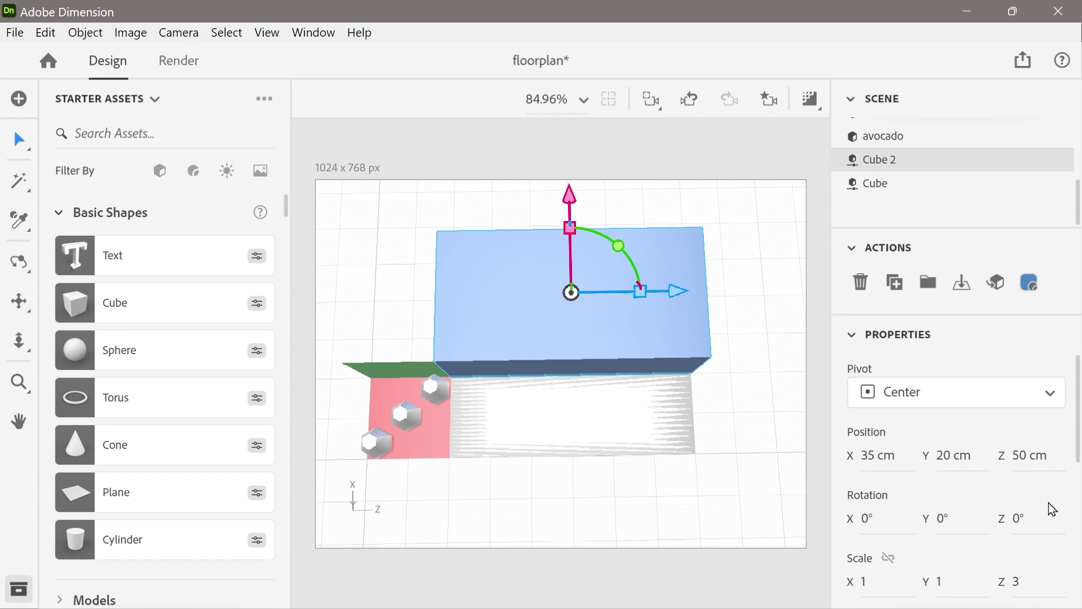
{"action": "scroll", "coordinate": [956, 451], "scroll_direction": "down", "scroll_amount": 3}
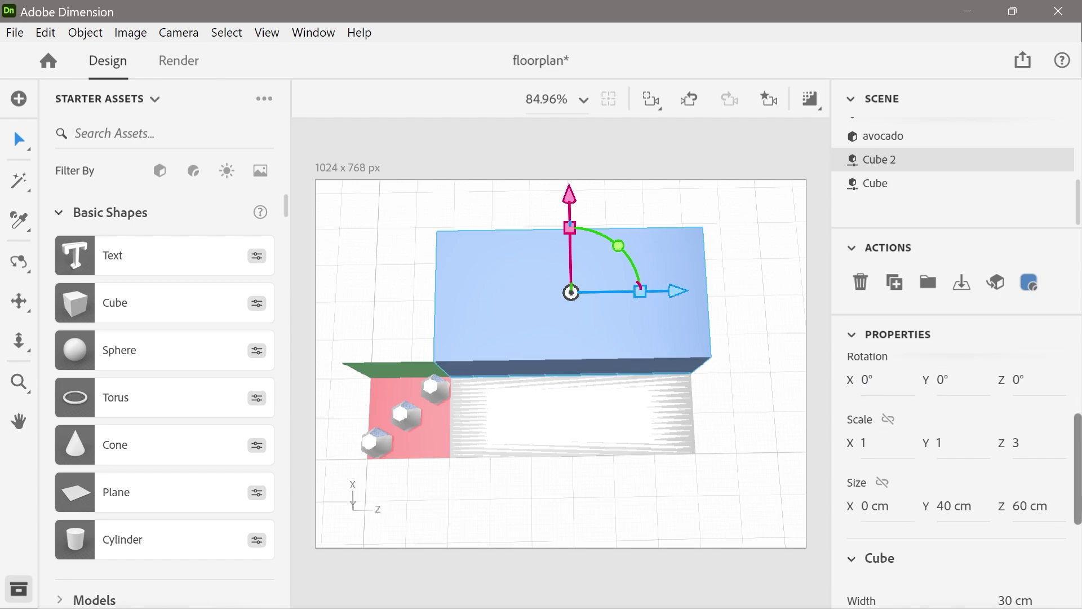
{"action": "scroll", "coordinate": [957, 451], "scroll_direction": "down", "scroll_amount": 3}
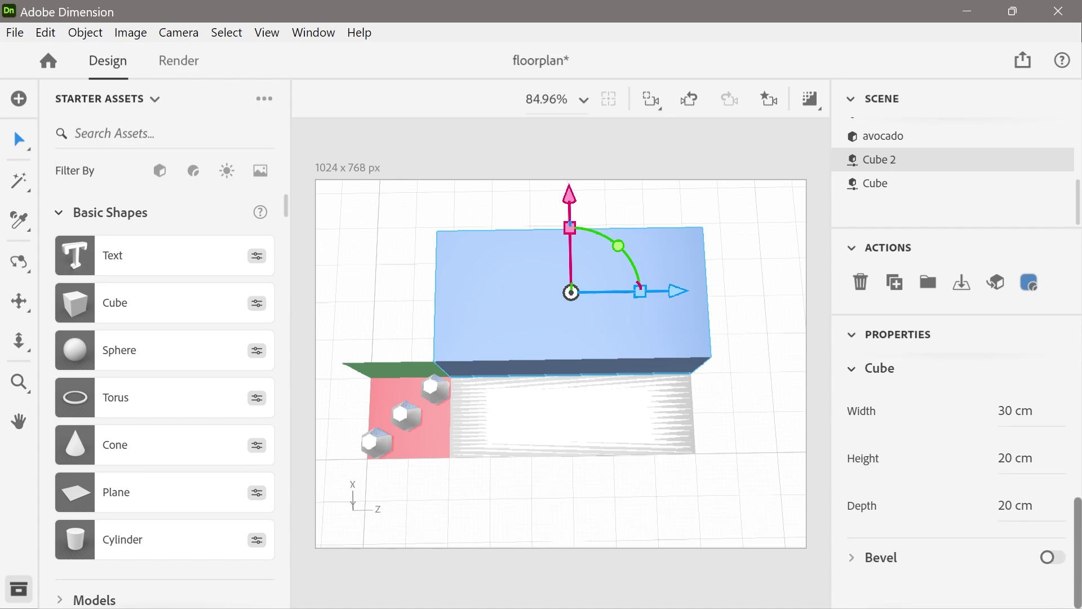
{"action": "scroll", "coordinate": [957, 452], "scroll_direction": "up", "scroll_amount": 4}
{"action": "right_click_drag", "start_coordinate": [507, 449], "coordinate": [496, 380]}
Step: Select the green wall plane and review its properties
{"action": "left_click", "coordinate": [731, 387]}
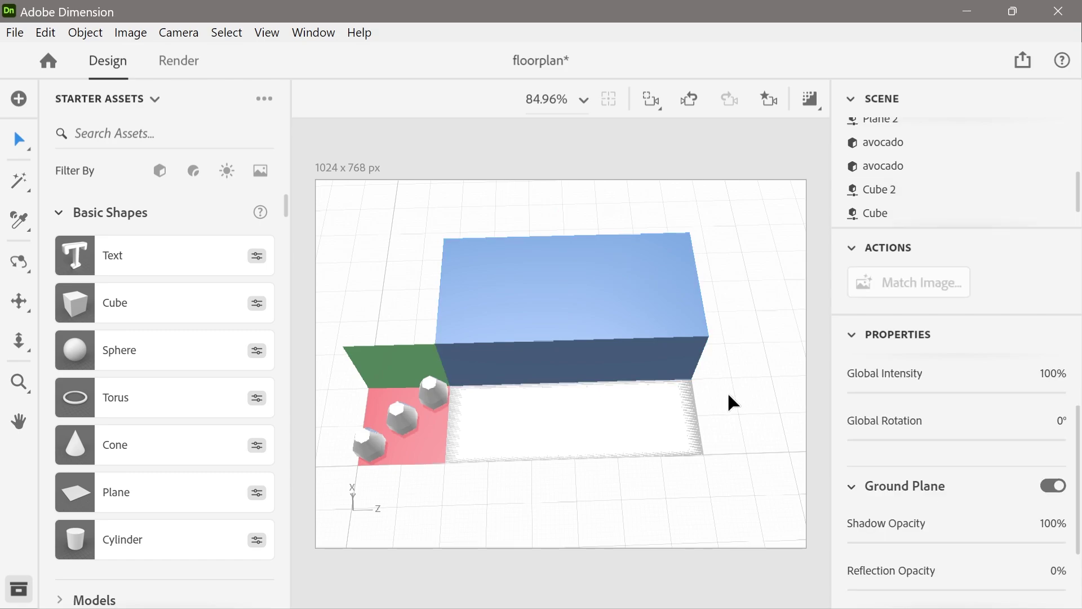
{"action": "left_click", "coordinate": [381, 351]}
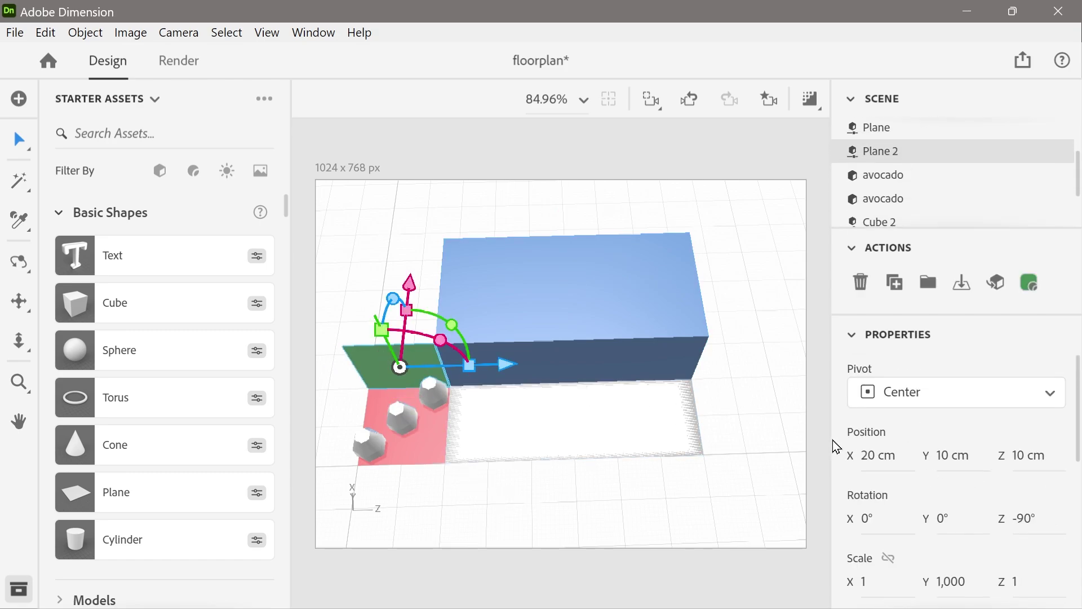
{"action": "scroll", "coordinate": [1078, 480], "scroll_direction": "down", "scroll_amount": 5}
{"action": "scroll", "coordinate": [1078, 480], "scroll_direction": "up", "scroll_amount": 5}
Step: Reselect the blue box and review its position 35, 10, 50 cm and size 30 × 20 × 60 cm
{"action": "left_click", "coordinate": [780, 310]}
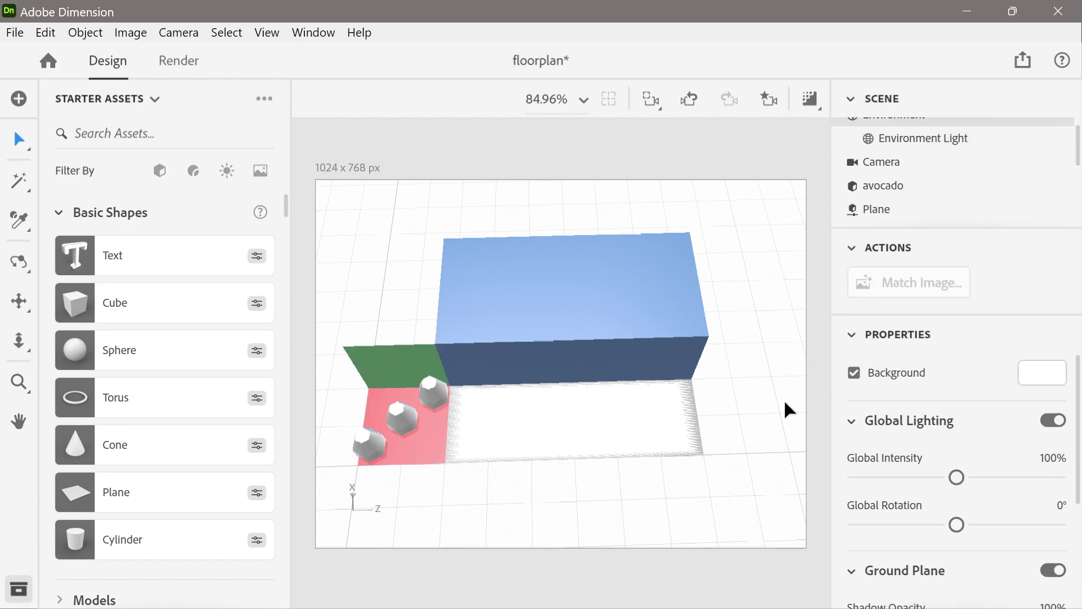
{"action": "left_click", "coordinate": [645, 295]}
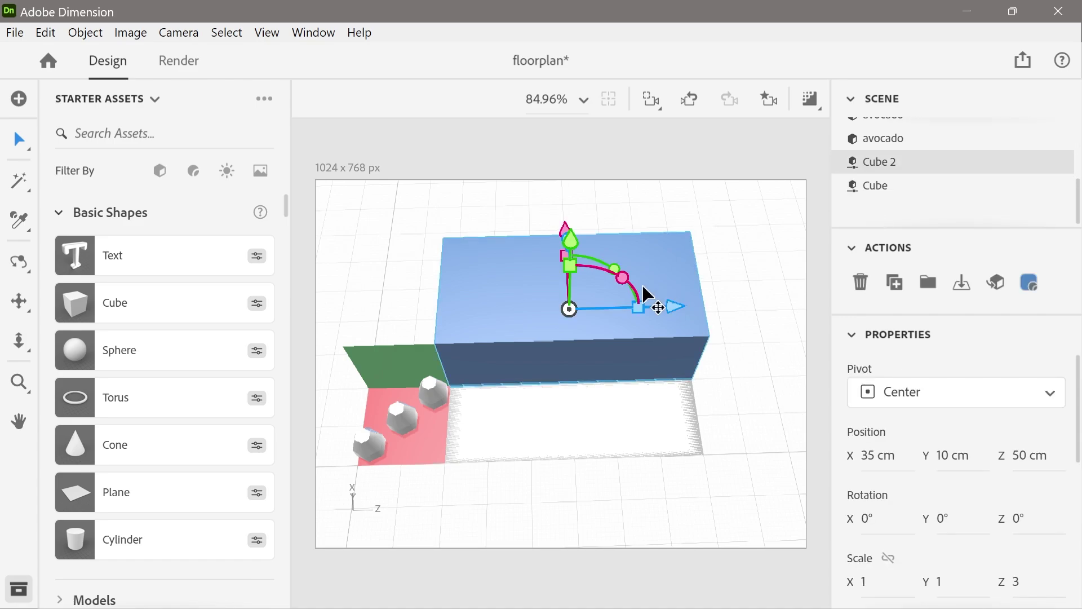
{"action": "scroll", "coordinate": [1078, 511], "scroll_direction": "down", "scroll_amount": 3}
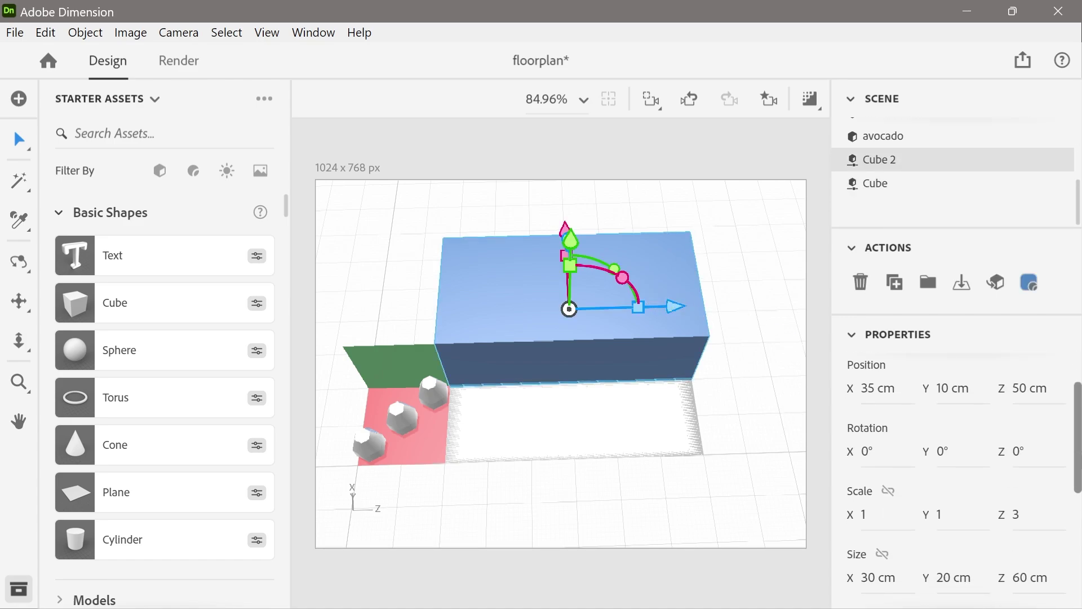
{"action": "scroll", "coordinate": [958, 479], "scroll_direction": "down", "scroll_amount": 3}
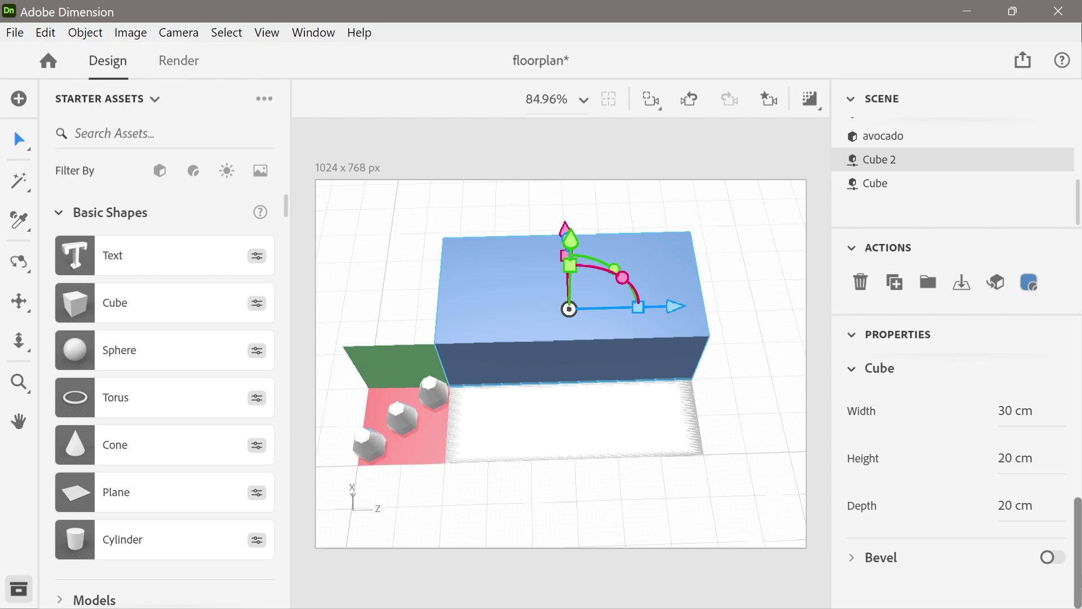
{"action": "scroll", "coordinate": [958, 480], "scroll_direction": "up", "scroll_amount": 5}
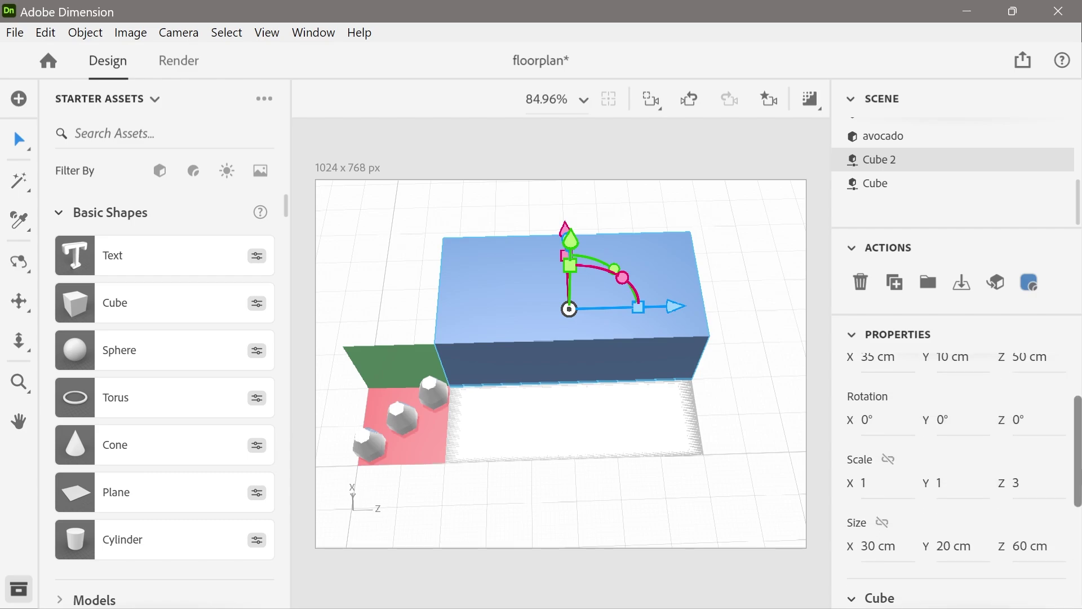
{"action": "scroll", "coordinate": [959, 479], "scroll_direction": "up", "scroll_amount": 1}
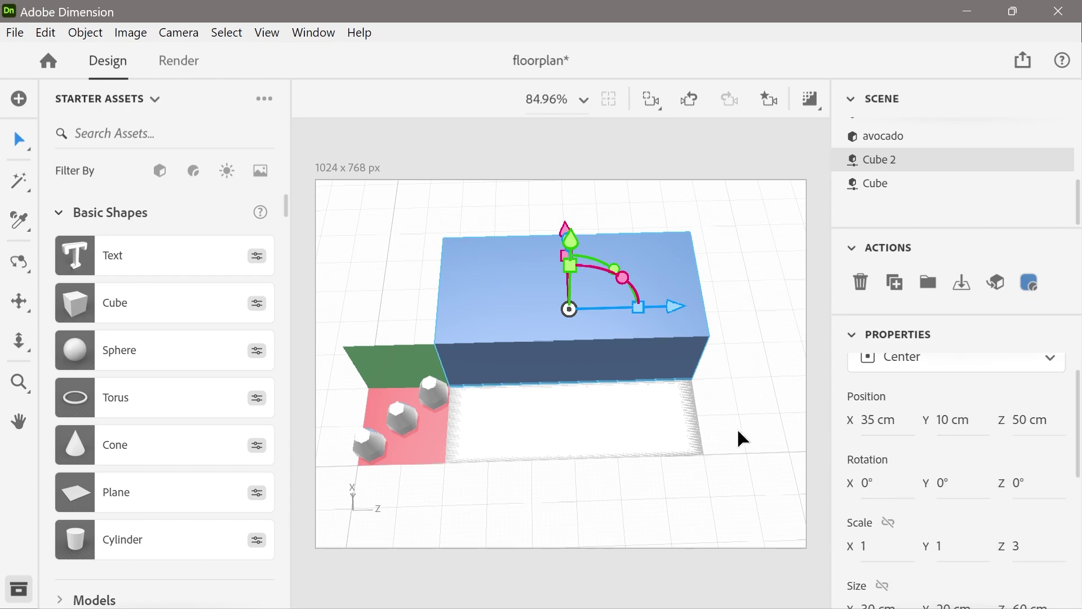
{"action": "right_click_drag", "start_coordinate": [742, 439], "coordinate": [540, 329]}
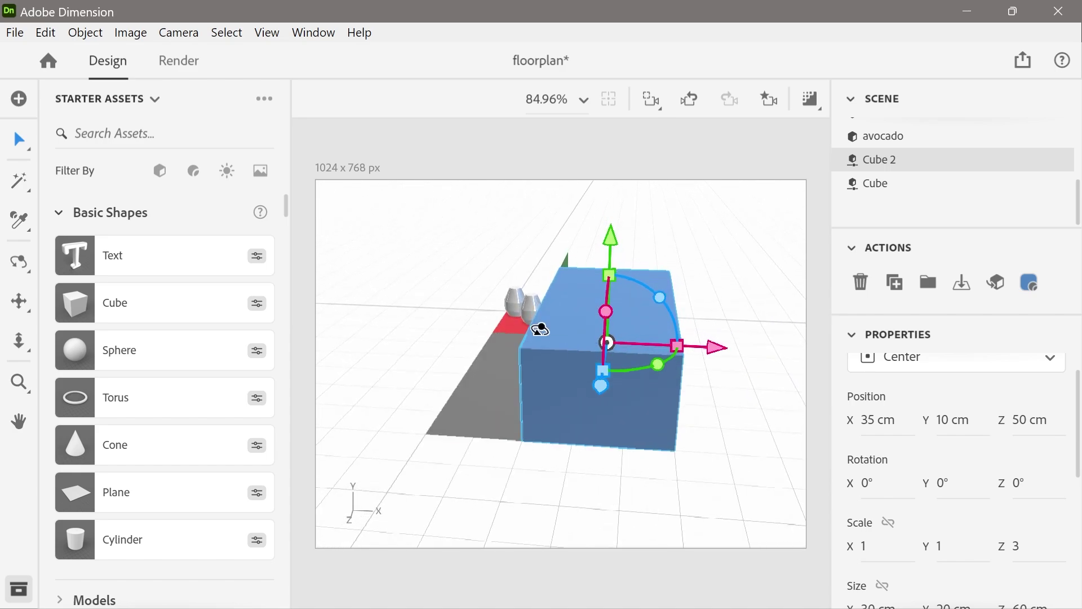
{"action": "right_click_drag", "start_coordinate": [540, 329], "coordinate": [741, 600]}
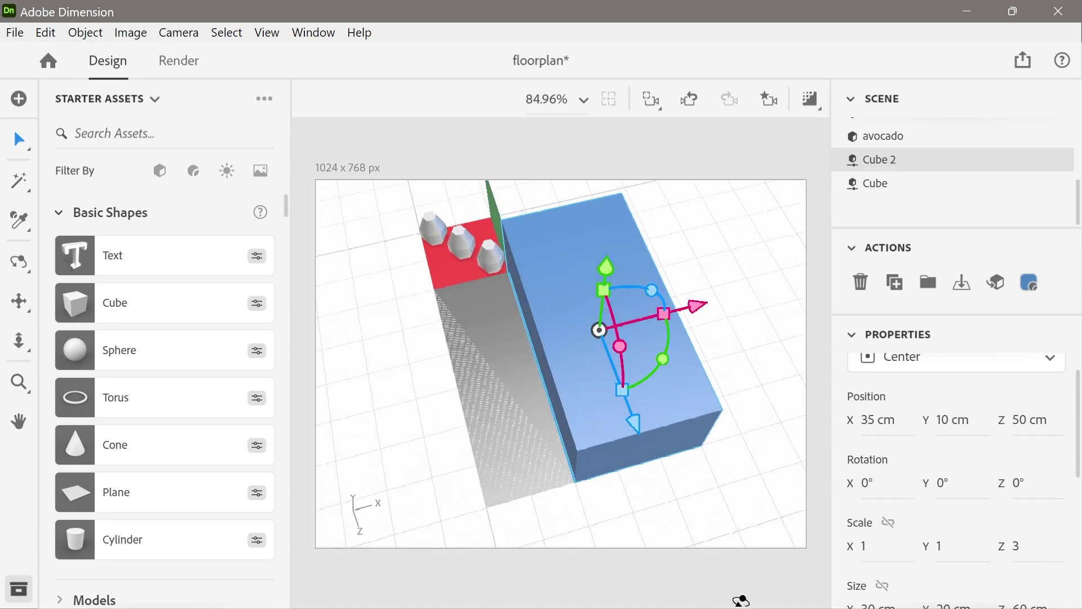
{"action": "left_click", "coordinate": [878, 419]}
{"action": "type", "text": "40"}
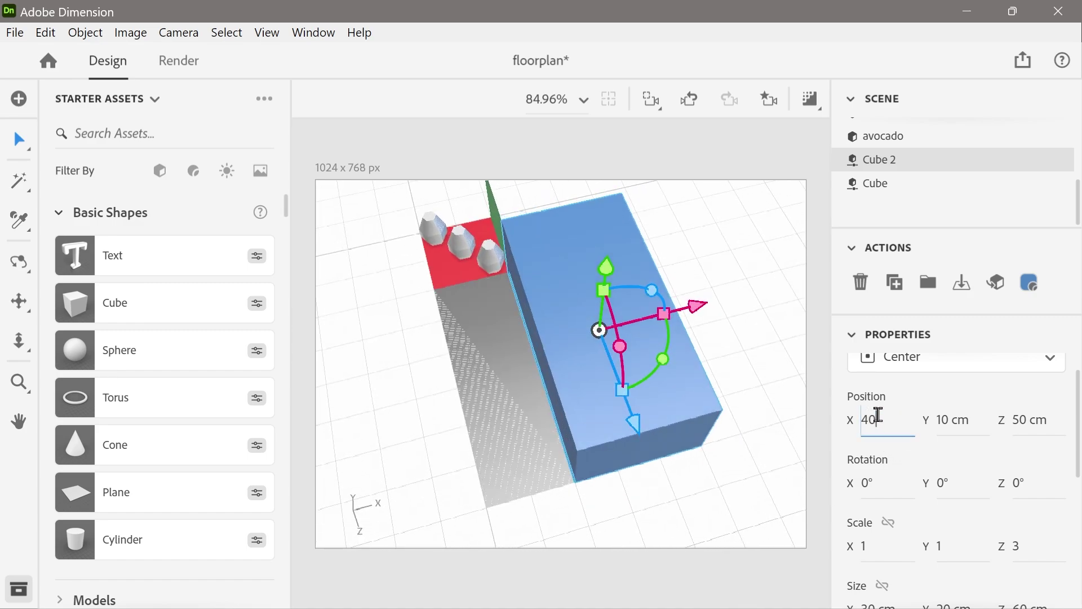
{"action": "key", "text": "Return"}
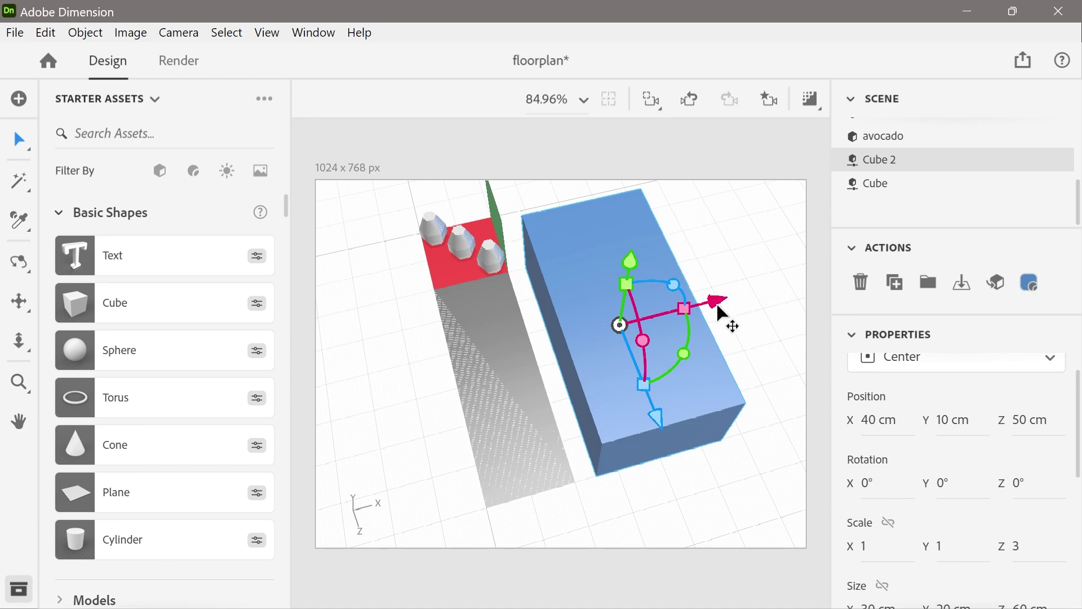
{"action": "left_click_drag", "start_coordinate": [721, 311], "coordinate": [711, 333]}
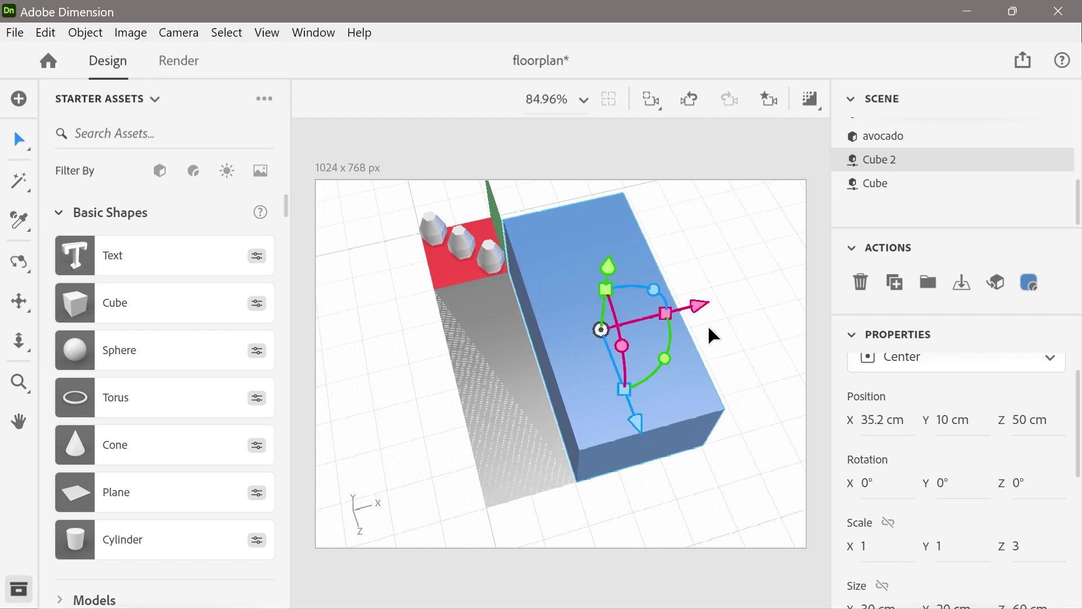
{"action": "left_click", "coordinate": [872, 433]}
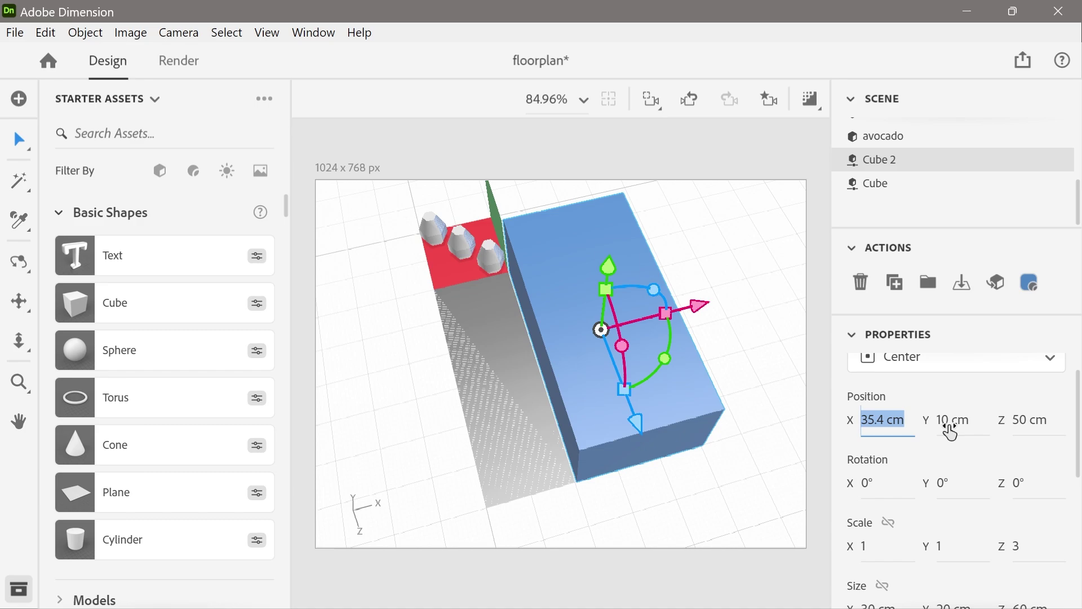
{"action": "type", "text": "35"}
{"action": "key", "text": "Return"}
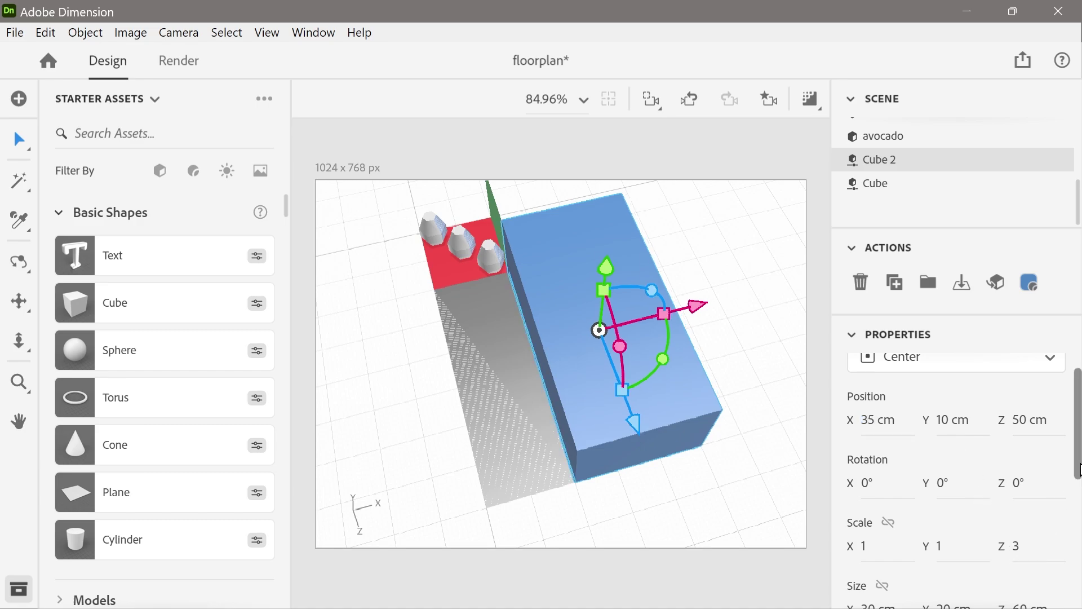
Step: Orbit around Cube 2 and the floor, tilting down onto the block and avocados
{"action": "left_click_drag", "start_coordinate": [1078, 474], "coordinate": [1079, 578]}
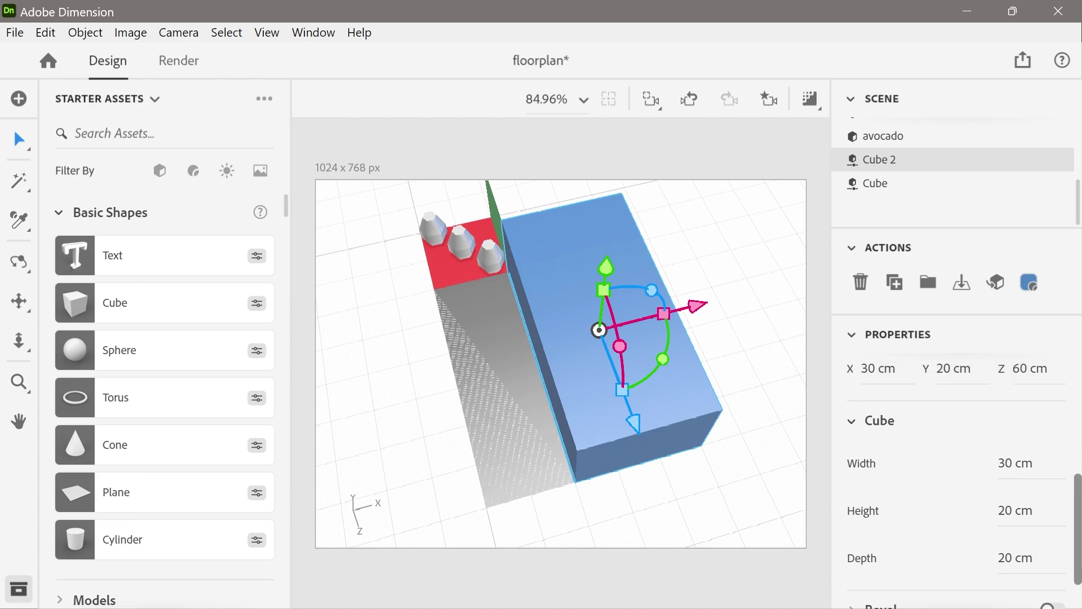
{"action": "middle_click_drag", "start_coordinate": [769, 543], "coordinate": [689, 434]}
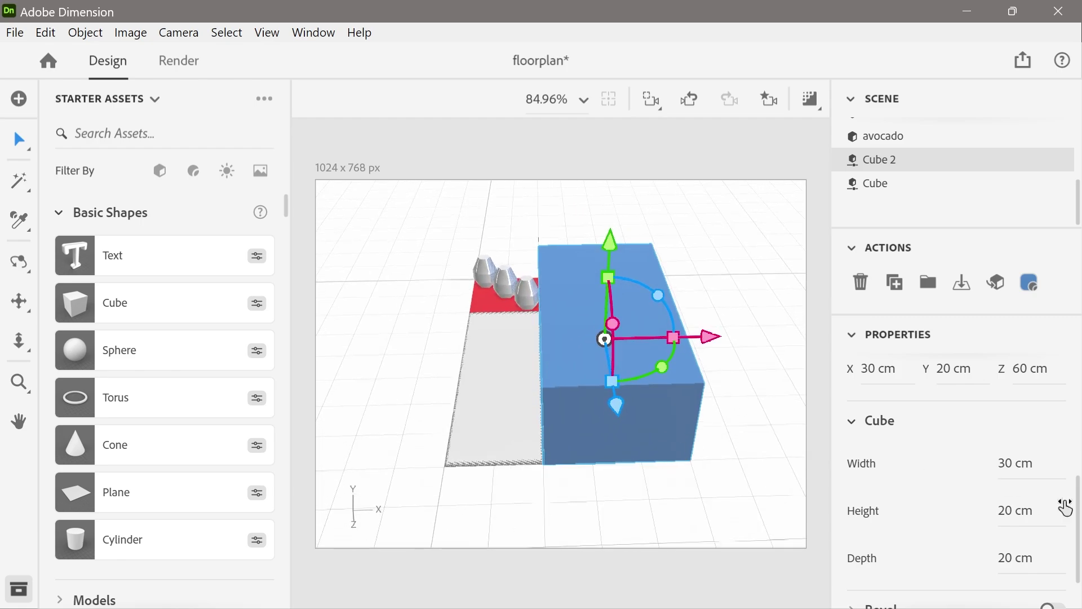
{"action": "scroll", "coordinate": [1065, 507], "scroll_direction": "up", "scroll_amount": 5}
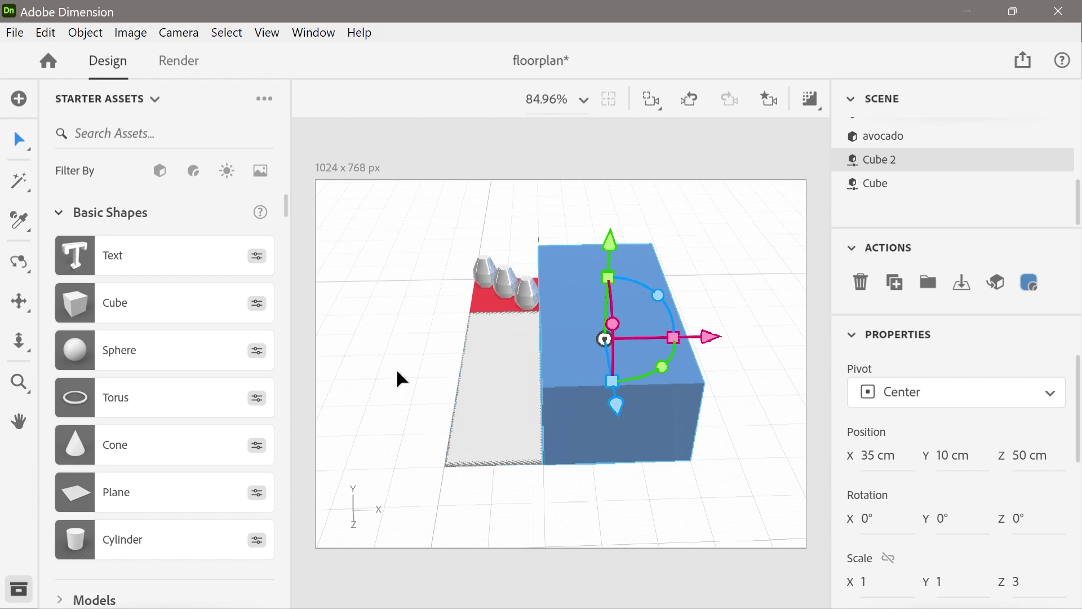
{"action": "middle_click_drag", "start_coordinate": [401, 377], "coordinate": [756, 306]}
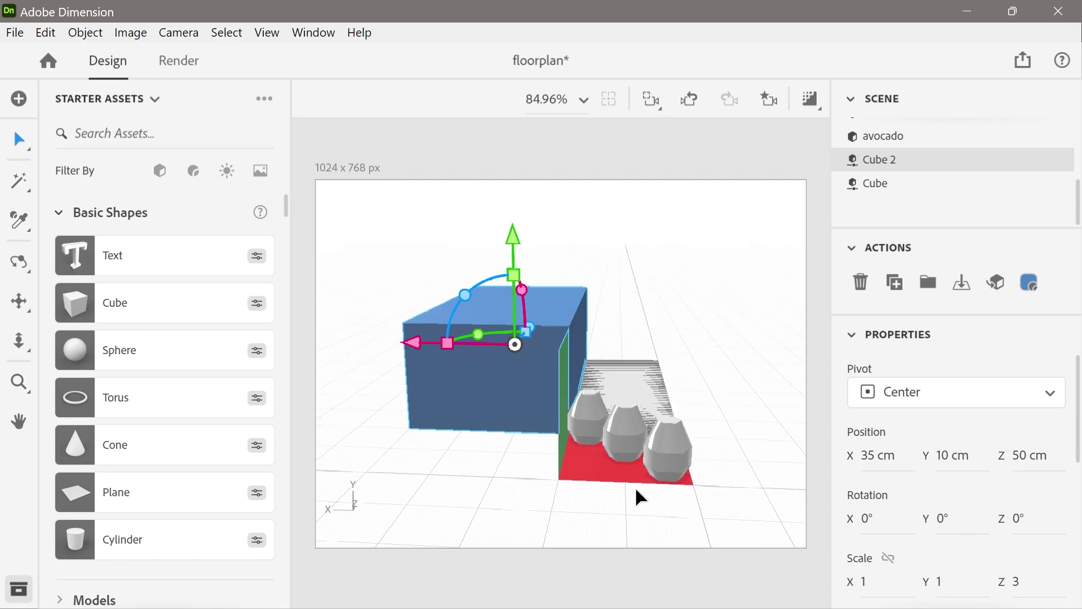
{"action": "middle_click_drag", "start_coordinate": [519, 472], "coordinate": [495, 533]}
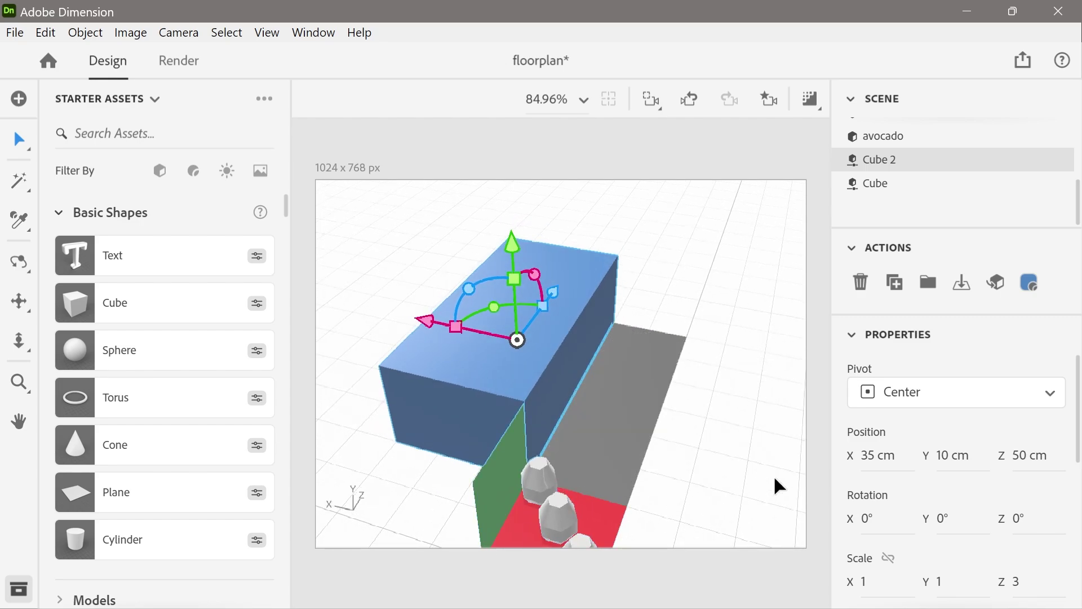
{"action": "left_click", "coordinate": [928, 401]}
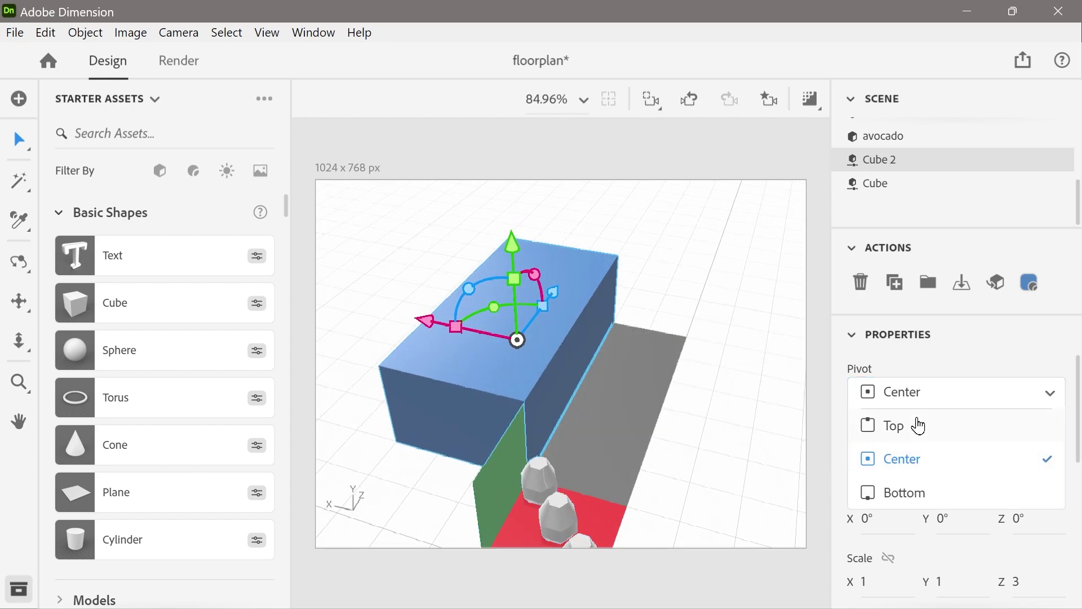
{"action": "left_click", "coordinate": [912, 435]}
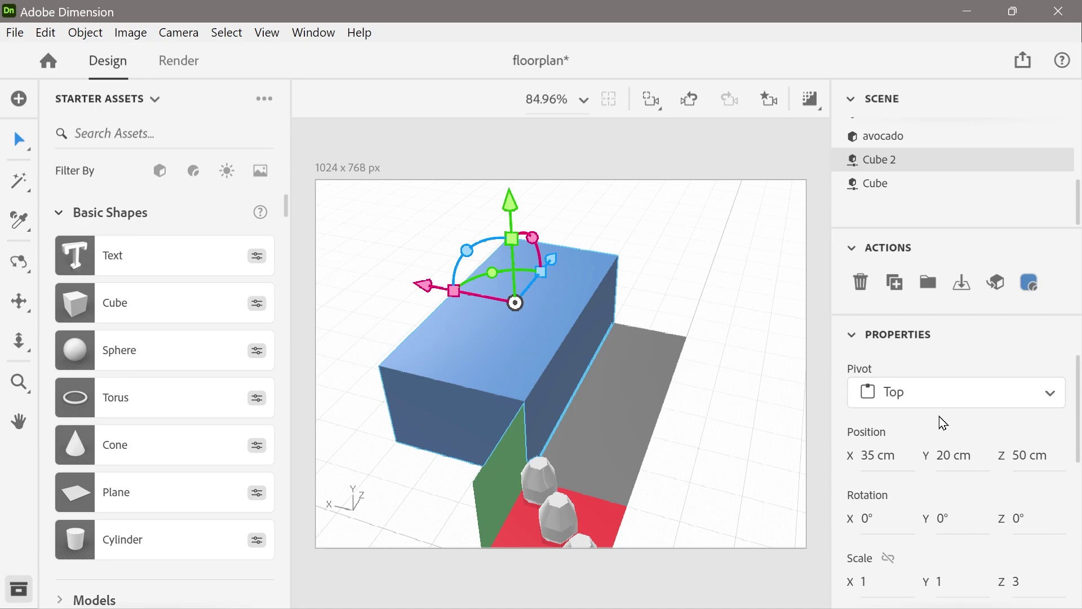
{"action": "left_click", "coordinate": [937, 397]}
{"action": "left_click", "coordinate": [906, 457]}
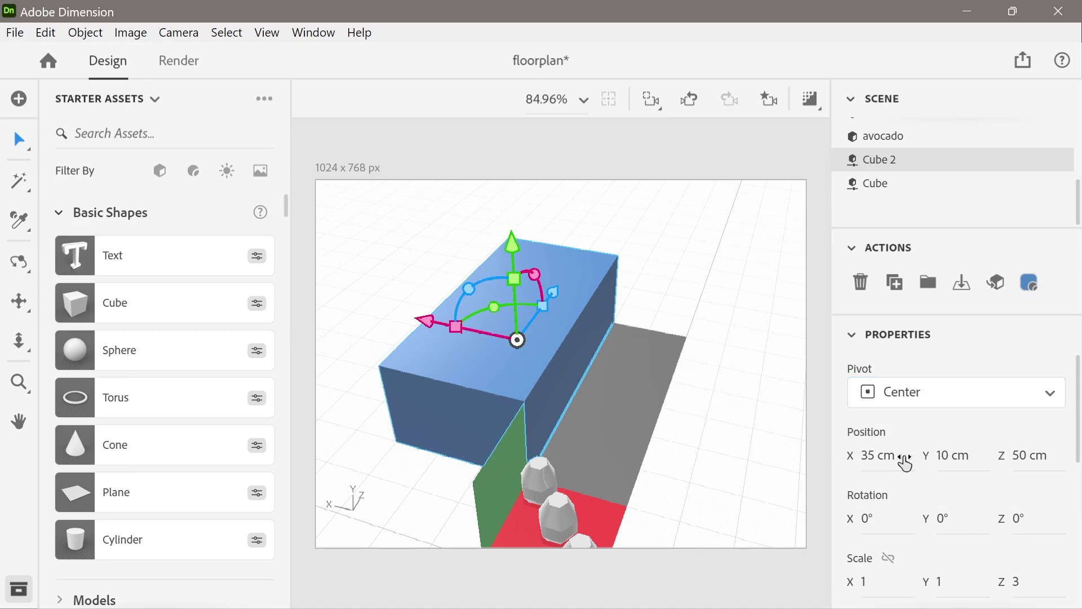
{"action": "left_click", "coordinate": [904, 396]}
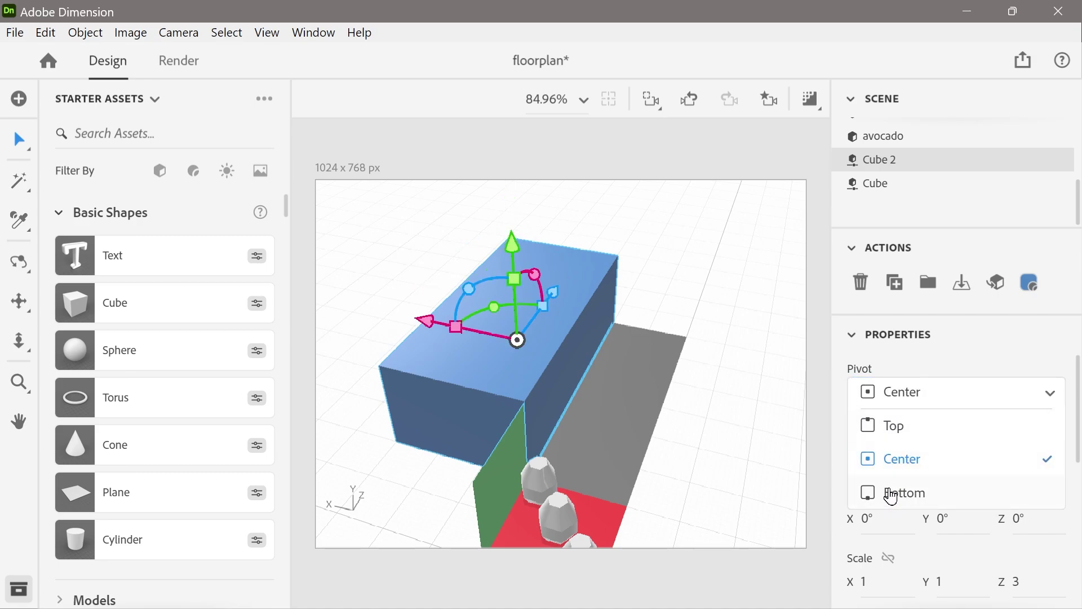
{"action": "left_click", "coordinate": [893, 493]}
{"action": "left_click", "coordinate": [900, 399]}
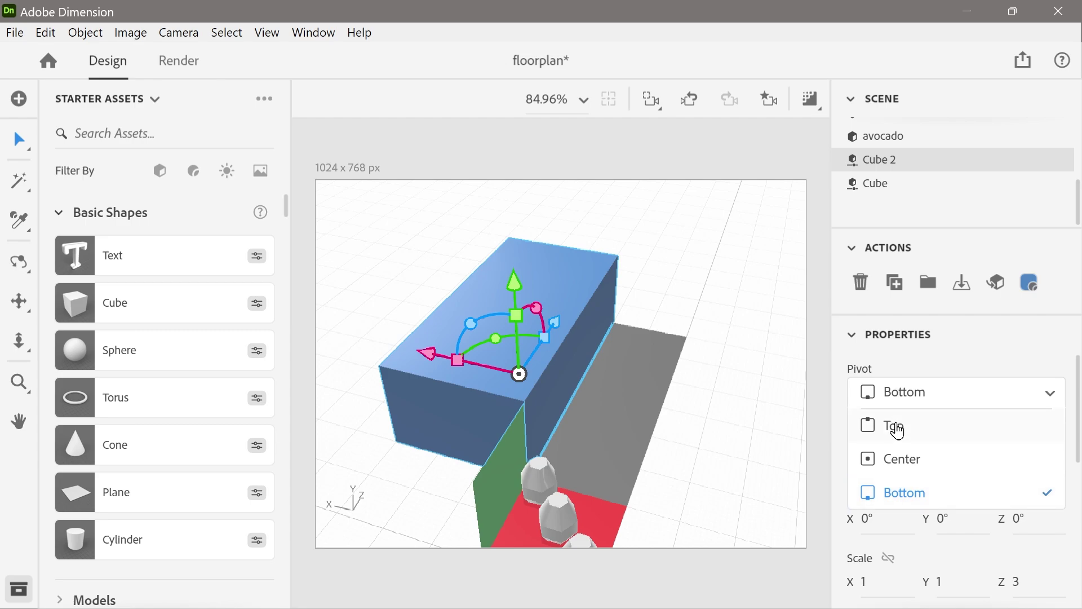
{"action": "left_click", "coordinate": [896, 427]}
{"action": "left_click", "coordinate": [897, 399]}
{"action": "left_click", "coordinate": [884, 462]}
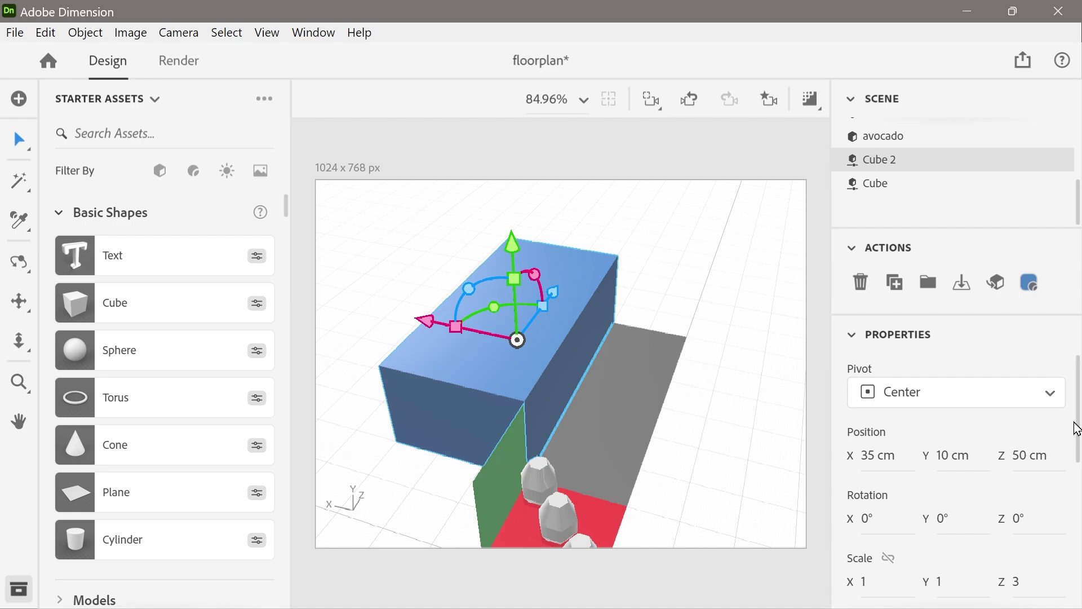
{"action": "scroll", "coordinate": [1078, 485], "scroll_direction": "down", "scroll_amount": 3}
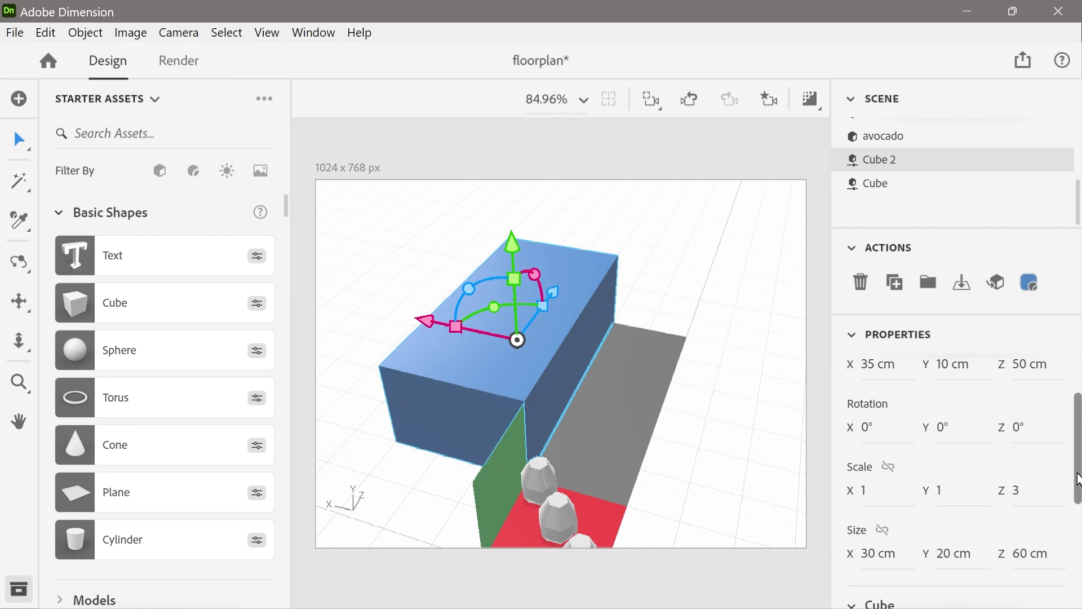
{"action": "scroll", "coordinate": [1078, 493], "scroll_direction": "down", "scroll_amount": 5}
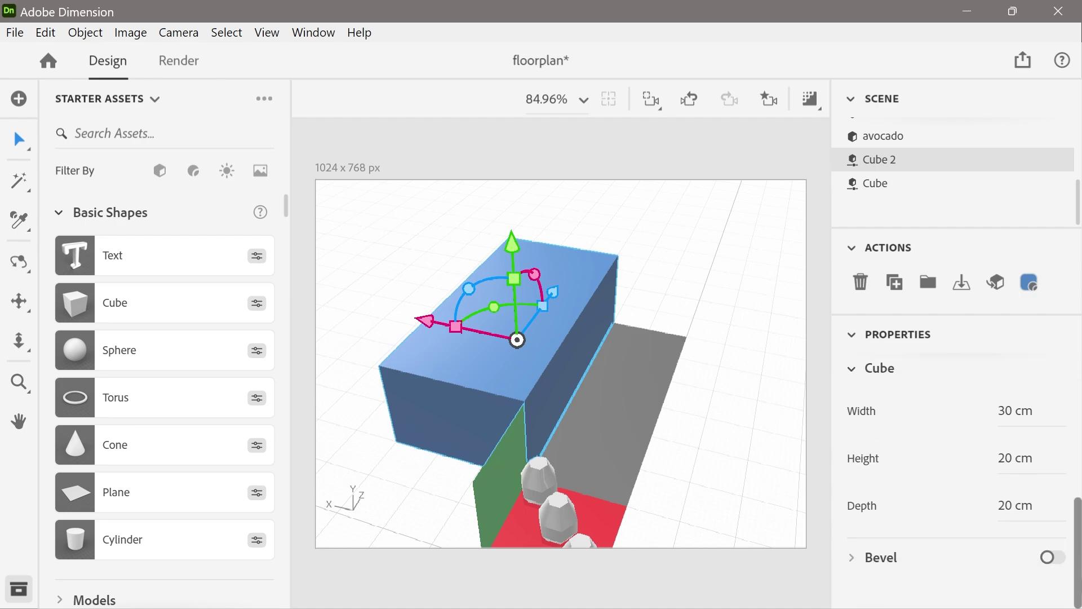
{"action": "scroll", "coordinate": [1072, 462], "scroll_direction": "up", "scroll_amount": 6}
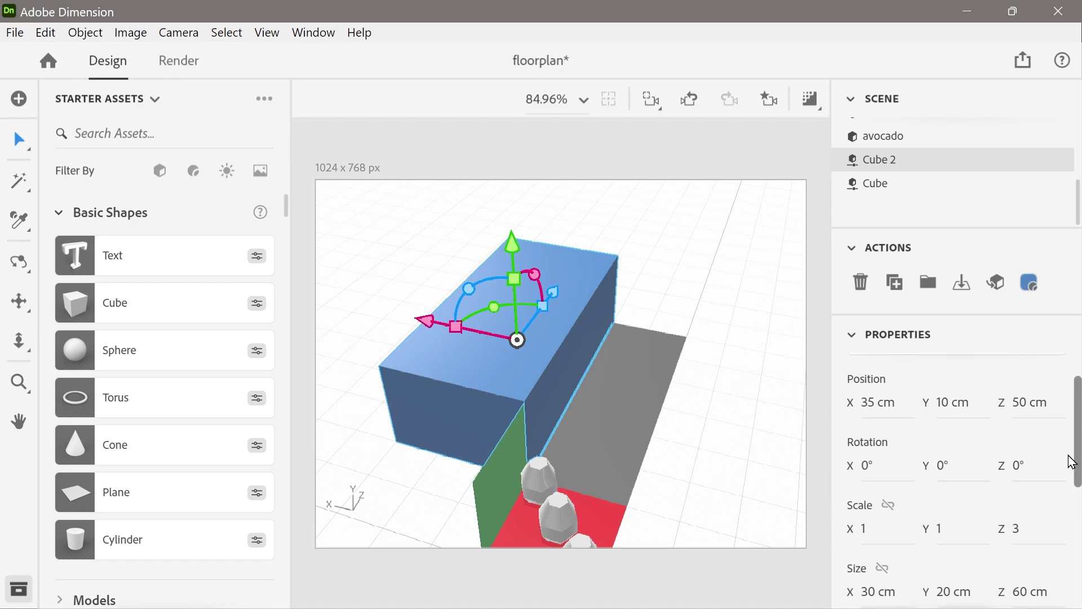
{"action": "scroll", "coordinate": [1070, 457], "scroll_direction": "up", "scroll_amount": 1}
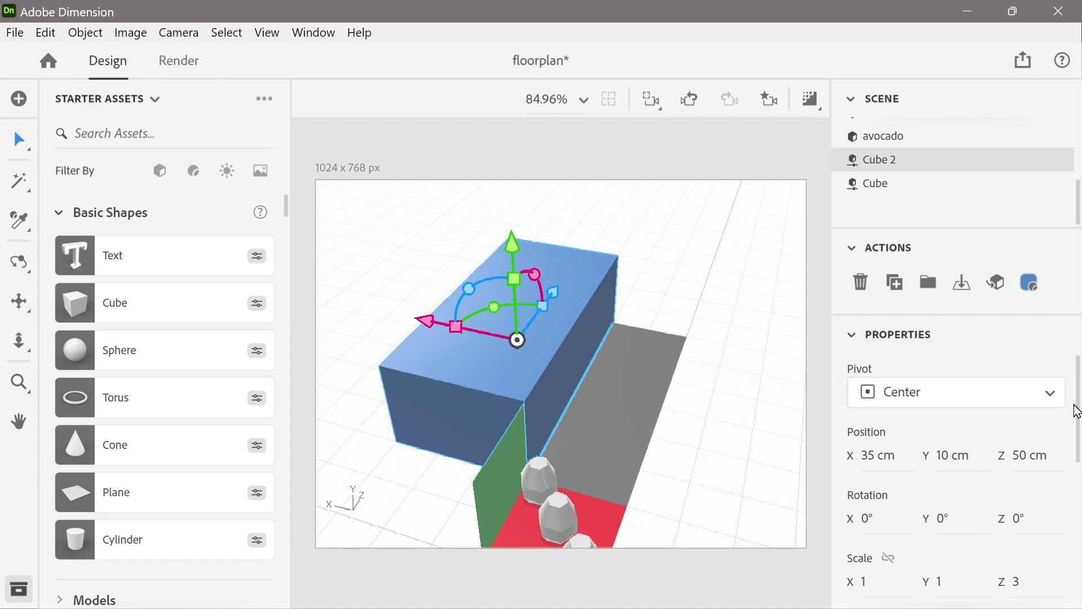
Step: Orbit to a low front view of the blue block, then deselect and reselect Cube 2
{"action": "mouse_move", "coordinate": [1077, 412]}
{"action": "left_mouse_down"}
{"action": "mouse_move", "coordinate": [1077, 546]}
{"action": "mouse_move", "coordinate": [1078, 417]}
{"action": "left_mouse_up"}
{"action": "right_click_drag", "start_coordinate": [658, 438], "coordinate": [420, 467]}
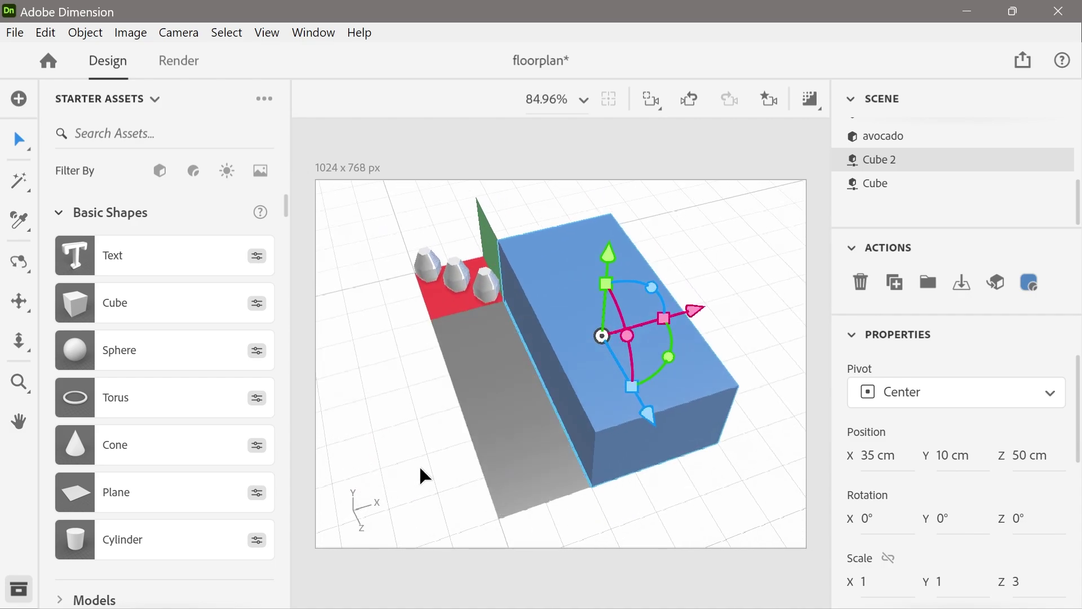
{"action": "right_click_drag", "start_coordinate": [480, 486], "coordinate": [581, 417]}
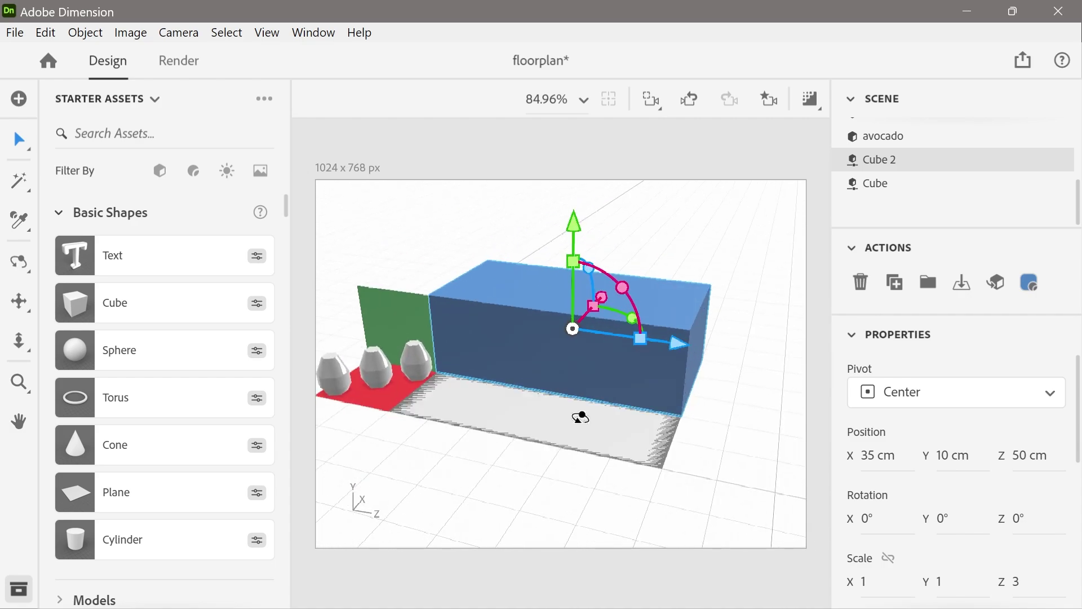
{"action": "left_click", "coordinate": [590, 503]}
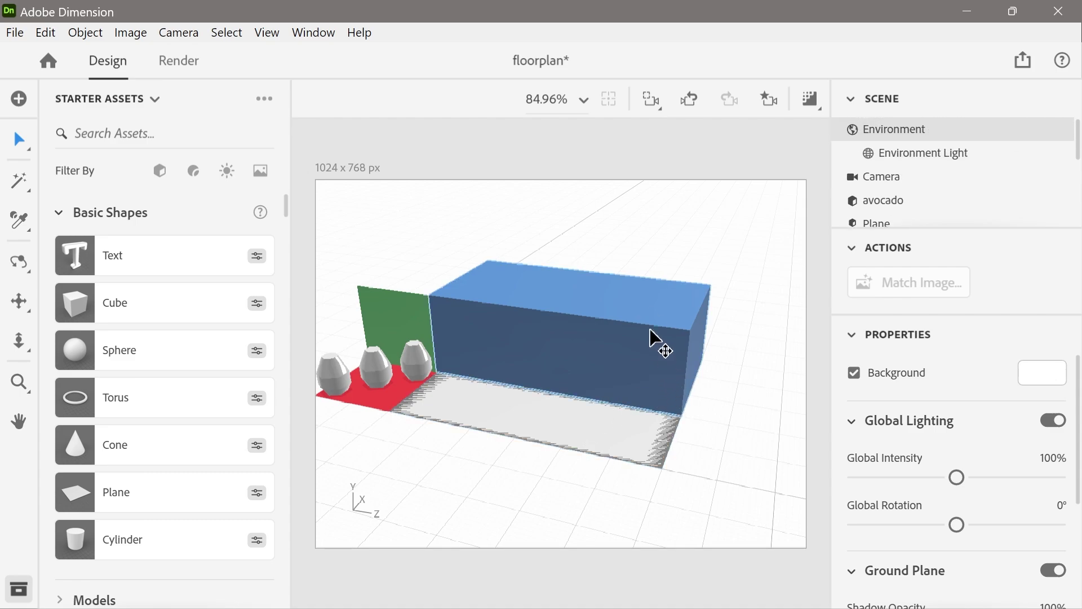
{"action": "left_click", "coordinate": [647, 306]}
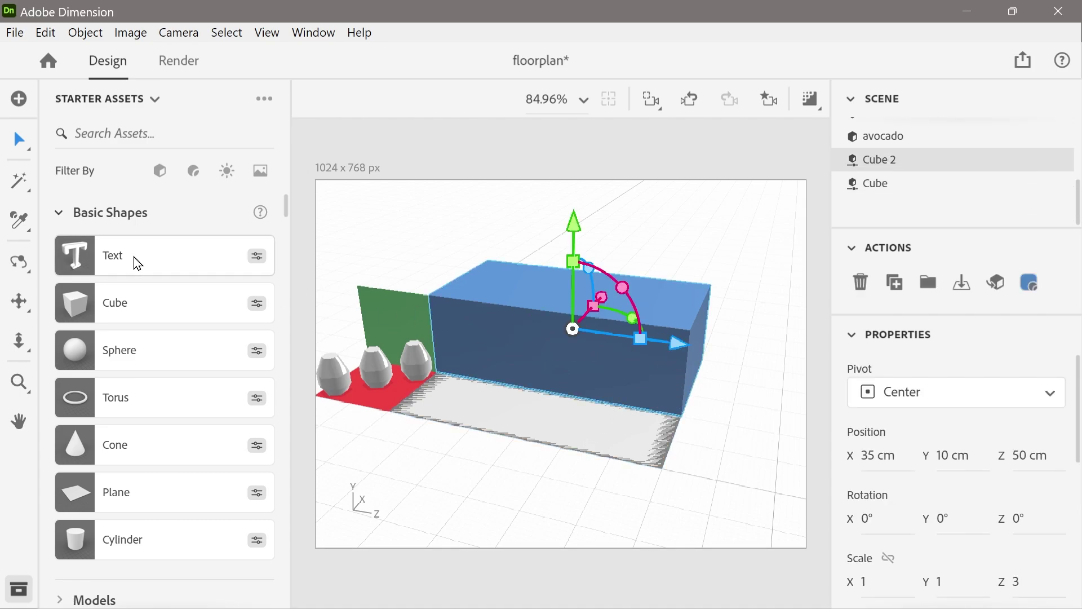
Step: Select Cube 2's inner cube shape from a top-down view to show its 30 × 20 × 20 cm dimensions
{"action": "left_click", "coordinate": [19, 226]}
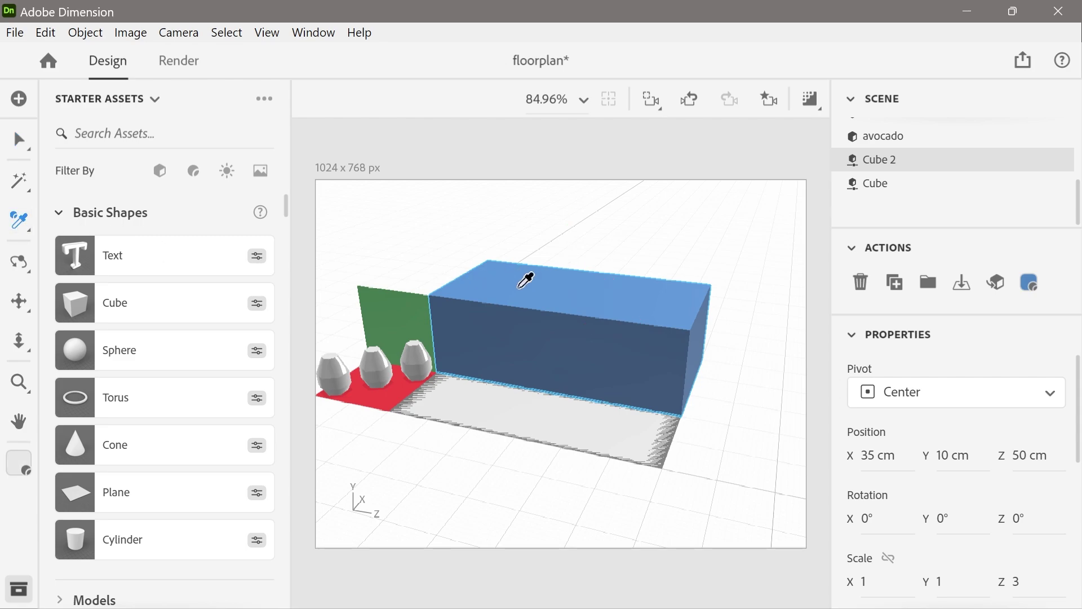
{"action": "key", "text": "w"}
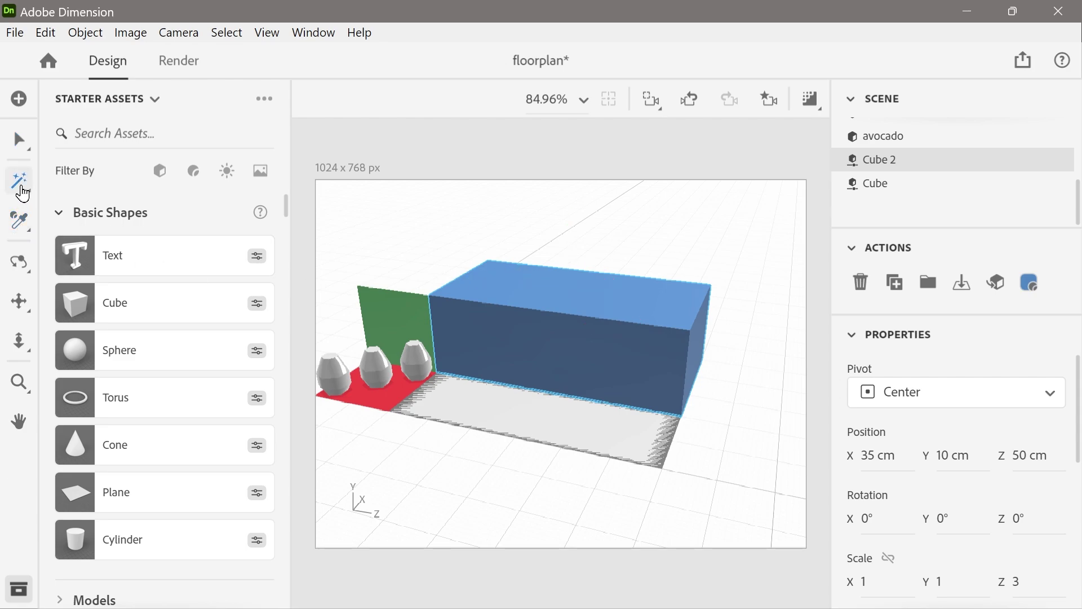
{"action": "left_click", "coordinate": [581, 295]}
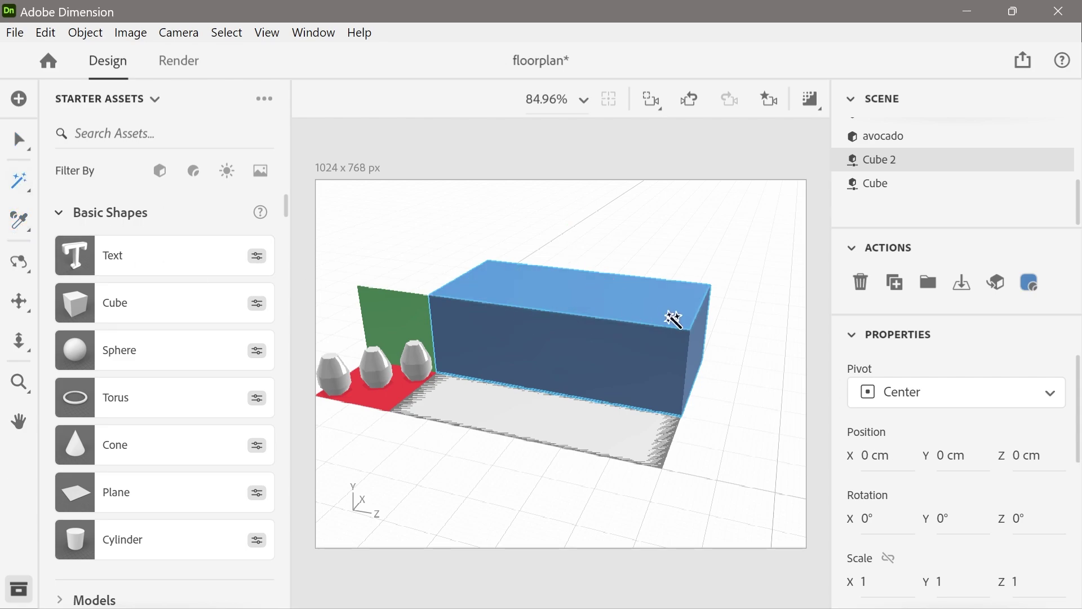
{"action": "right_click_drag", "start_coordinate": [673, 319], "coordinate": [549, 406]}
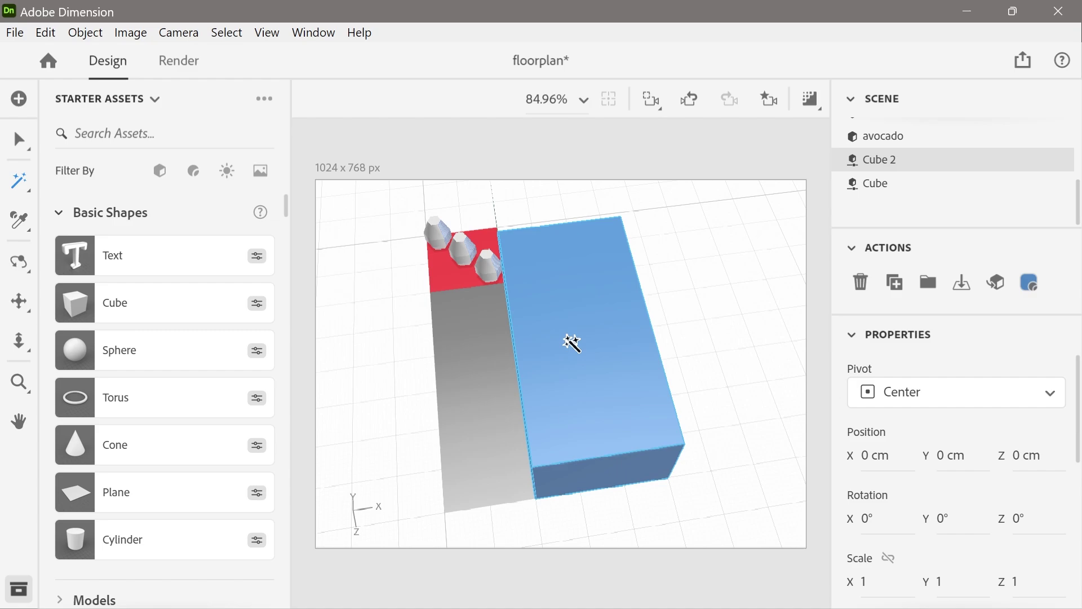
{"action": "key", "text": "Escape"}
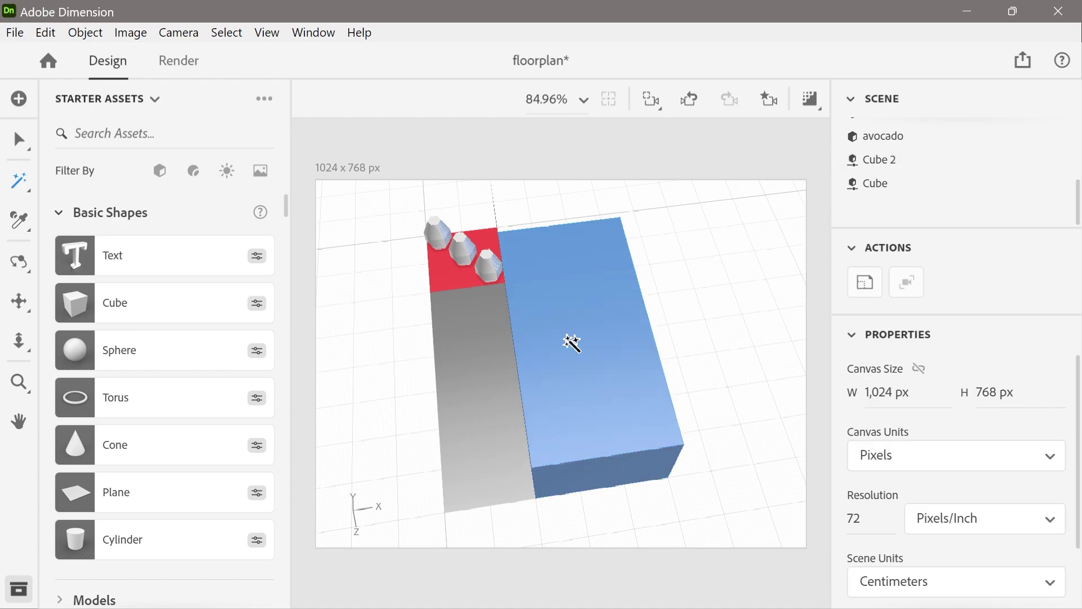
{"action": "left_click", "coordinate": [590, 374]}
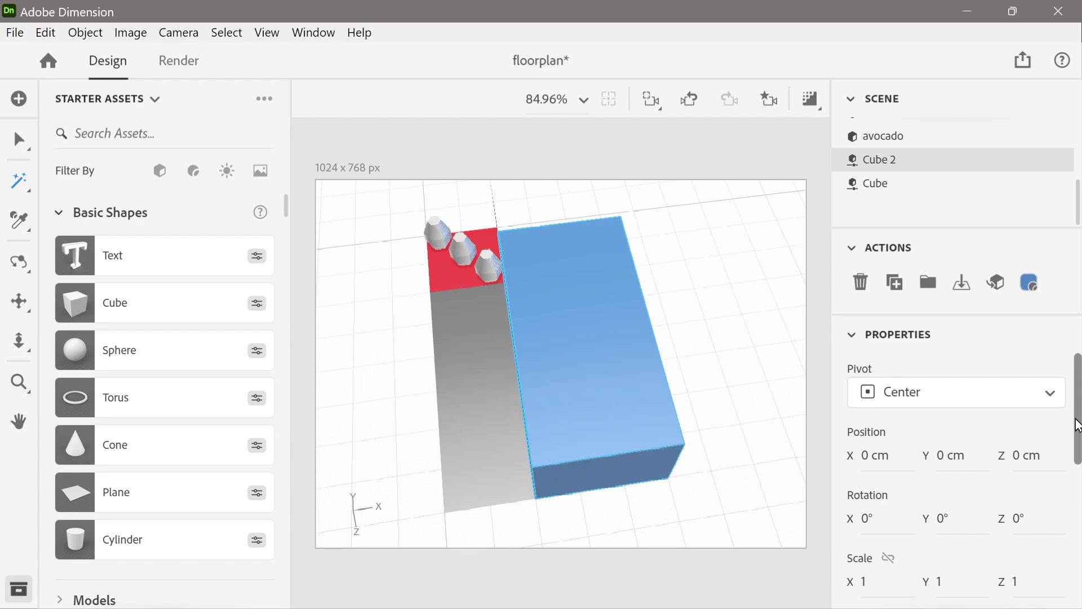
{"action": "scroll", "coordinate": [1078, 426], "scroll_direction": "down", "scroll_amount": 5}
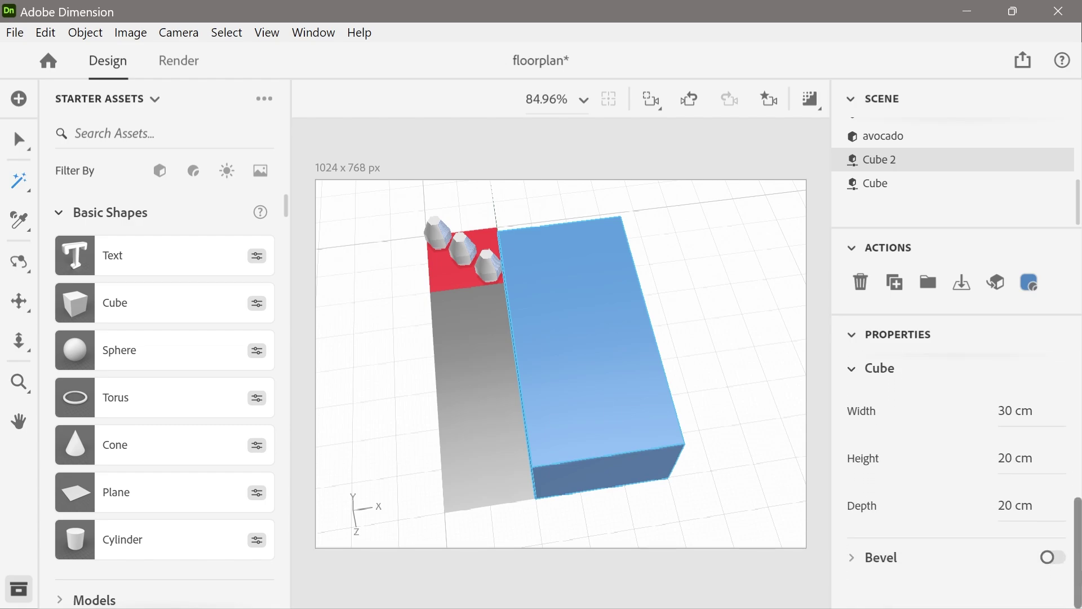